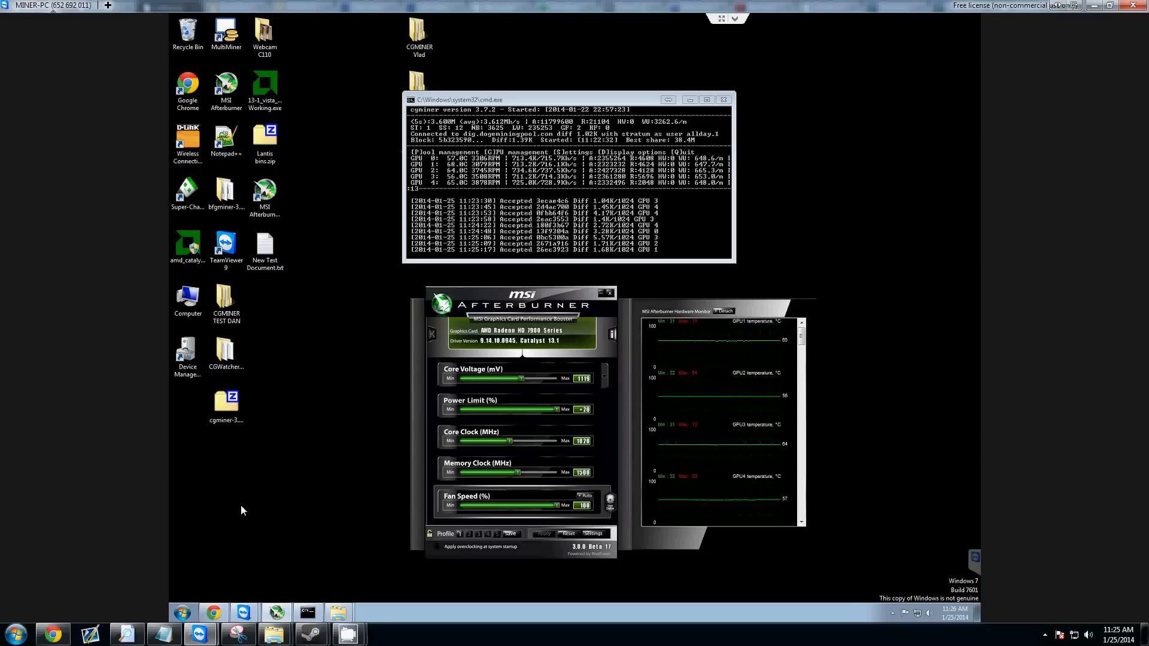
Open the My Workers page of the Dogecoin Mining Pool in the Chrome browser.
click(214, 612)
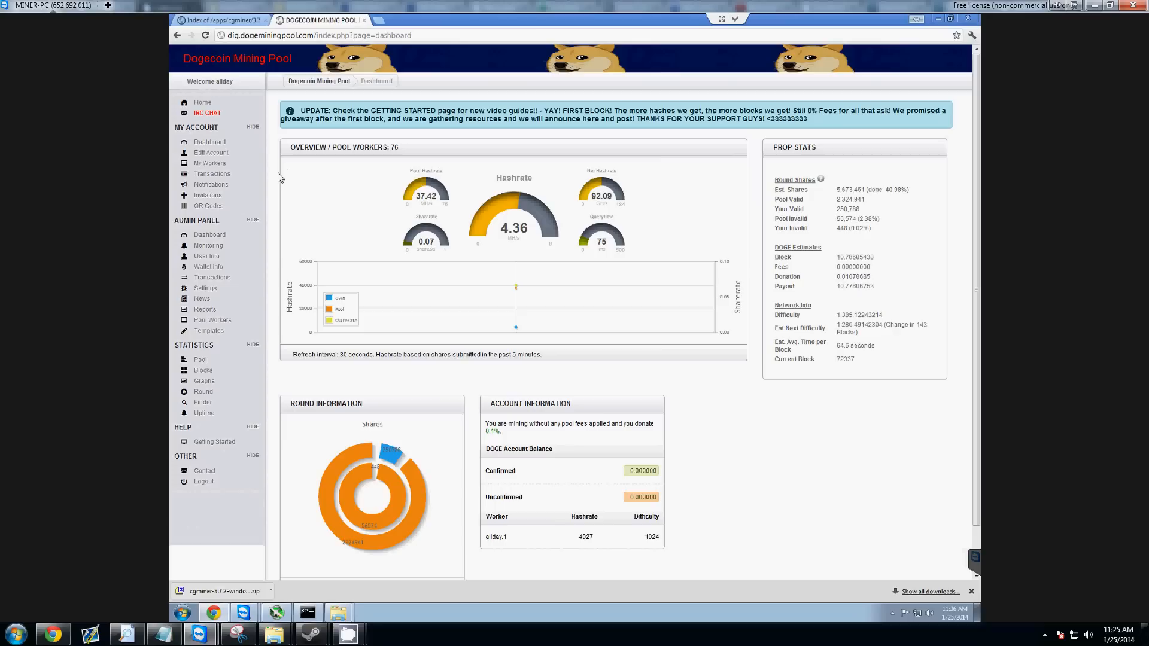
click(220, 164)
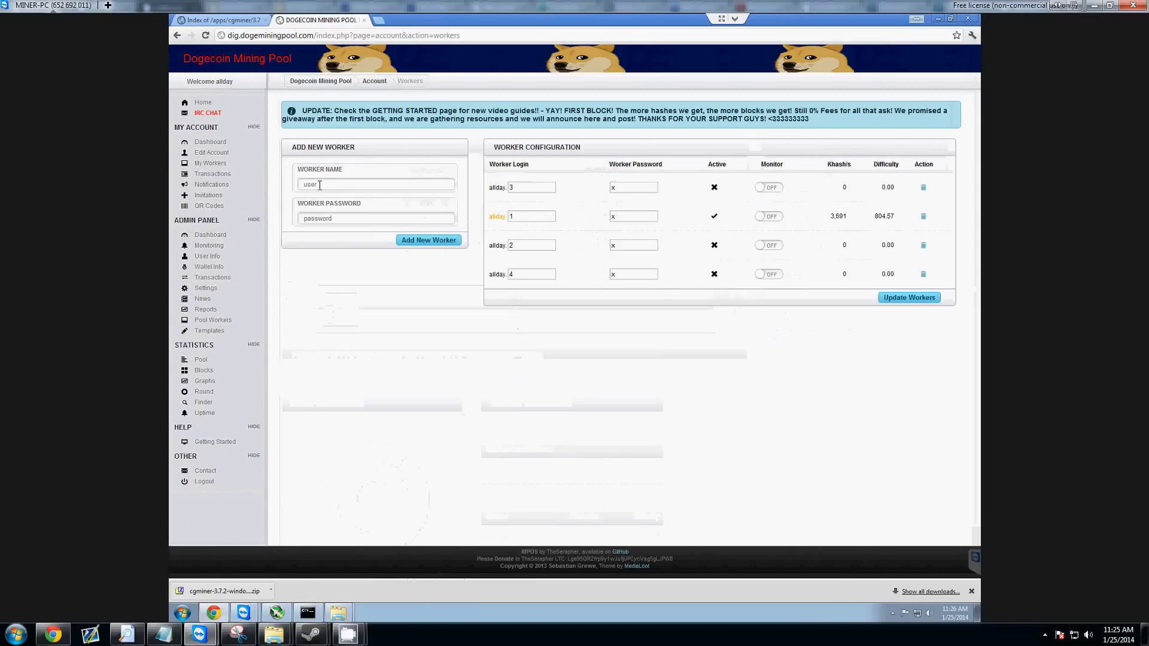
drag(331, 185, 289, 220)
click(339, 215)
click(308, 230)
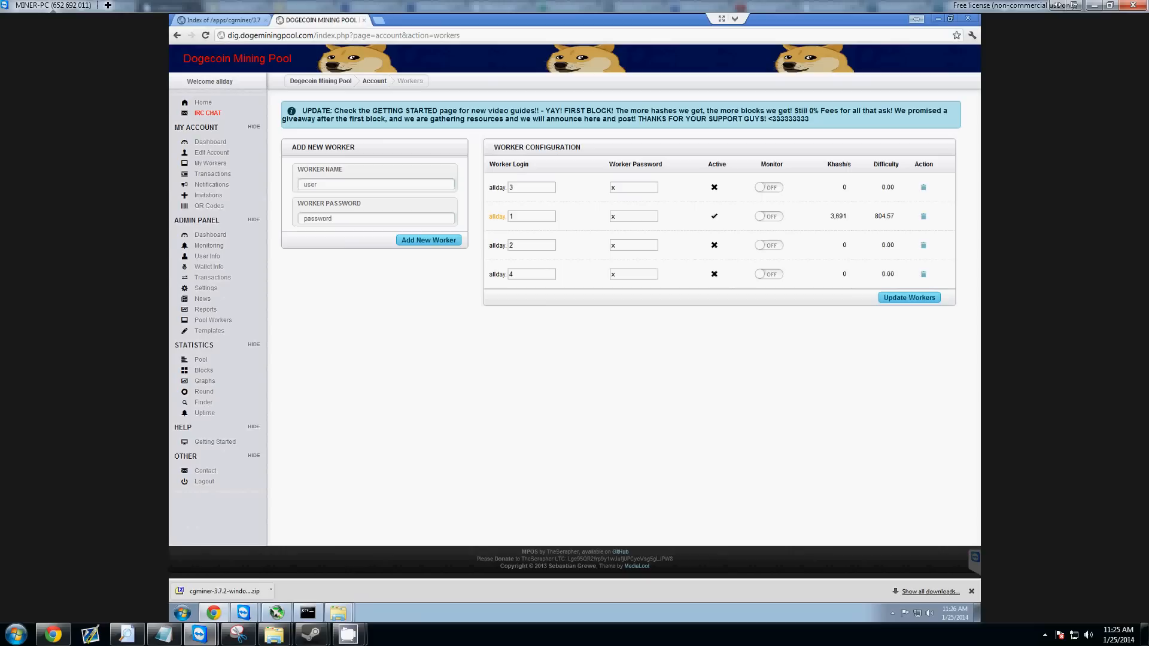
Enter 1 as the new worker's name and fill in the worker password.
double_click(343, 179)
text(1)
click(358, 218)
drag(357, 218, 277, 220)
text(x)
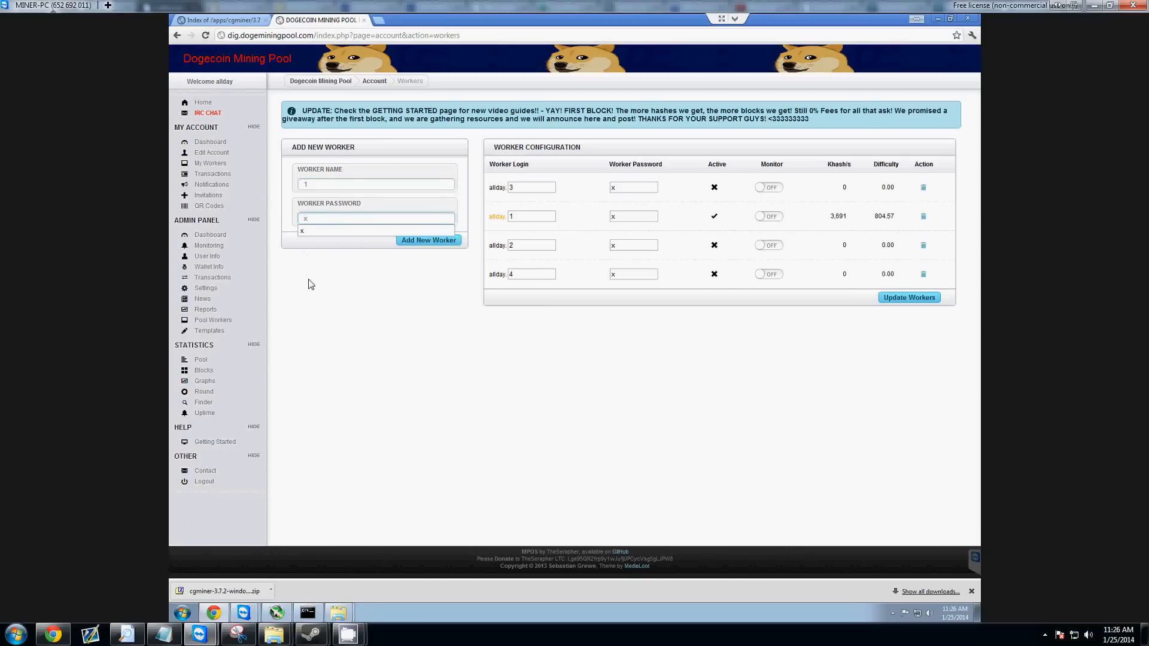
click(309, 284)
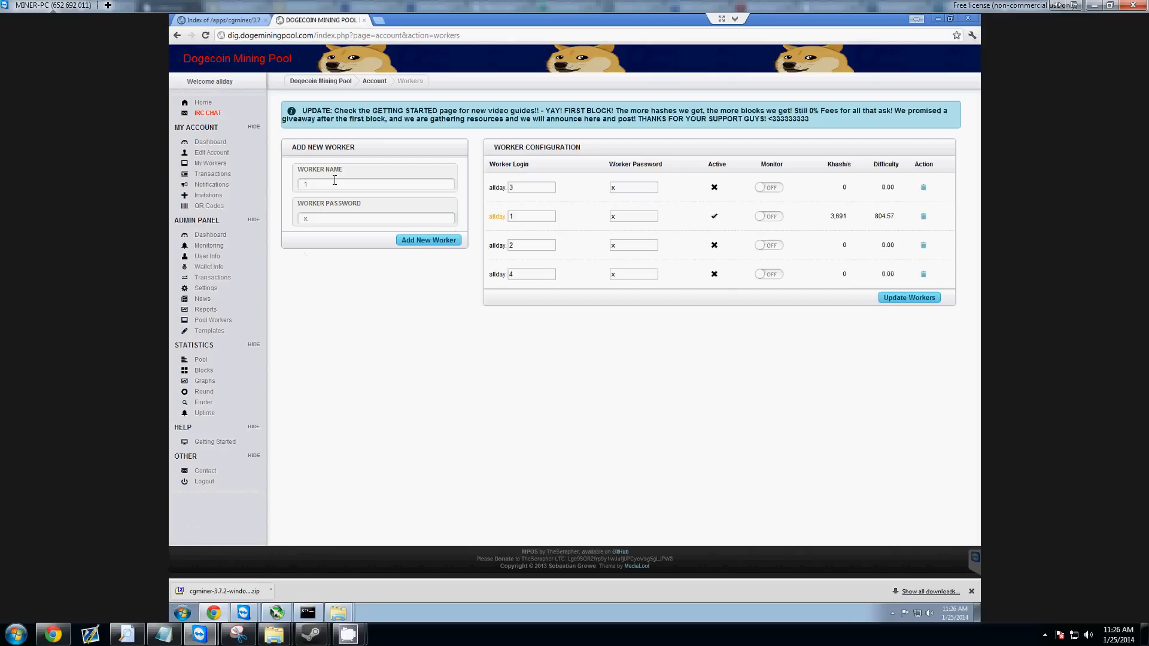
Replace the new worker's name with 2, and clear the name field again.
drag(332, 180, 300, 181)
drag(330, 217, 304, 215)
click(315, 180)
click(339, 188)
click(334, 181)
drag(321, 219, 279, 204)
click(315, 182)
click(306, 184)
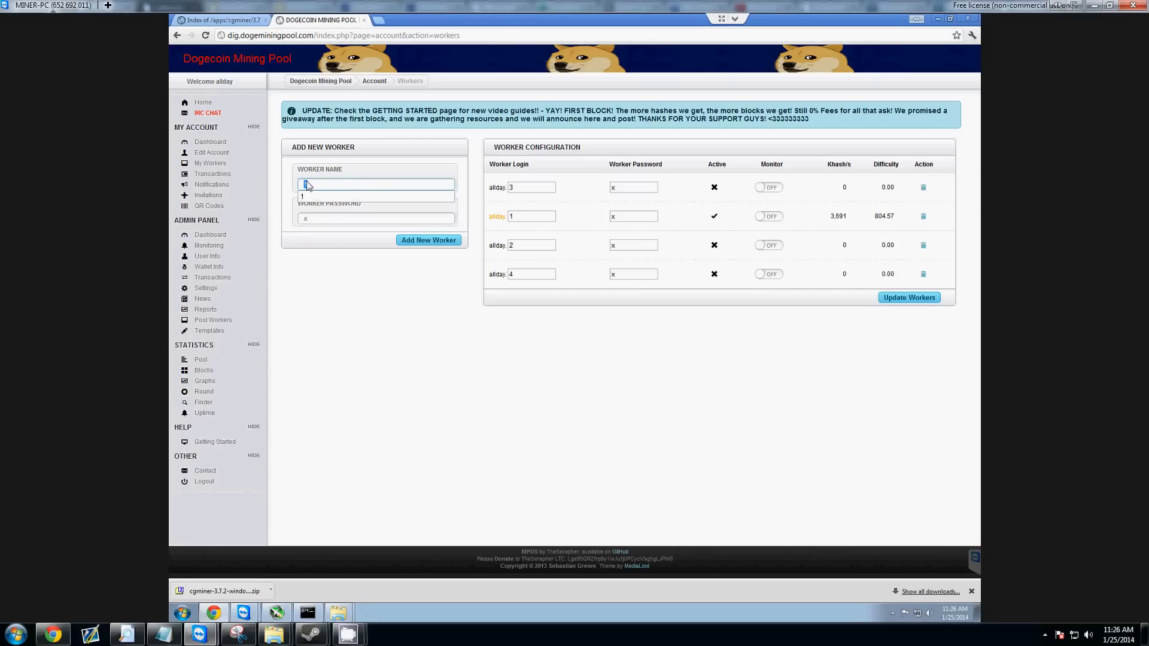
text(2)
key(Tab)
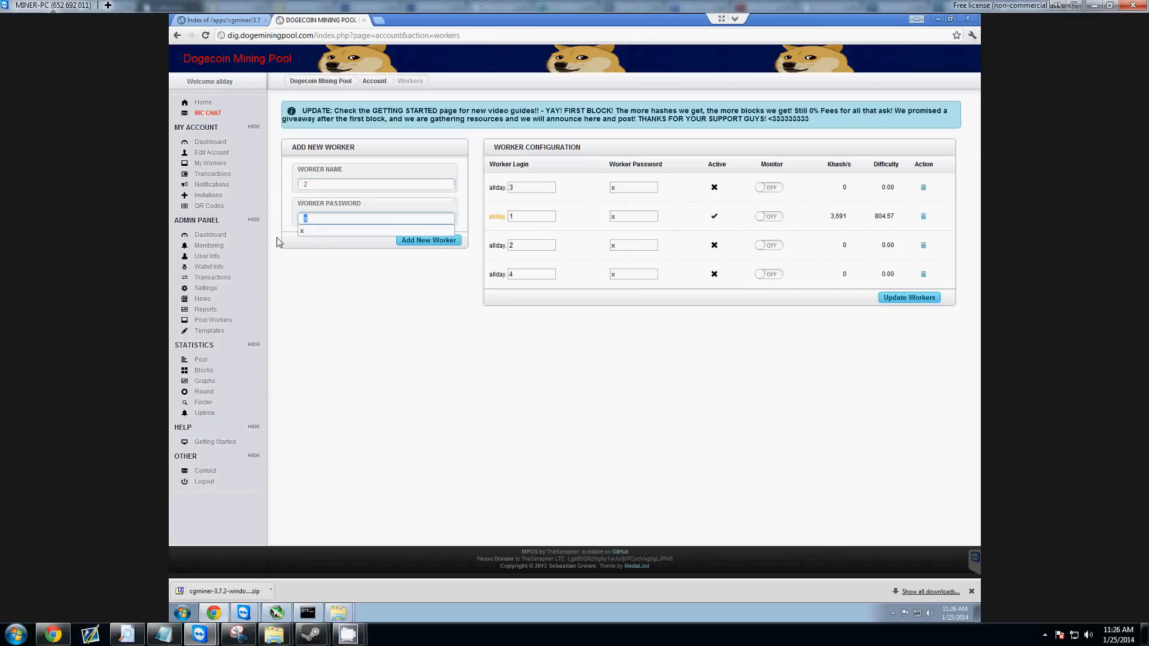
click(350, 281)
drag(317, 186, 293, 185)
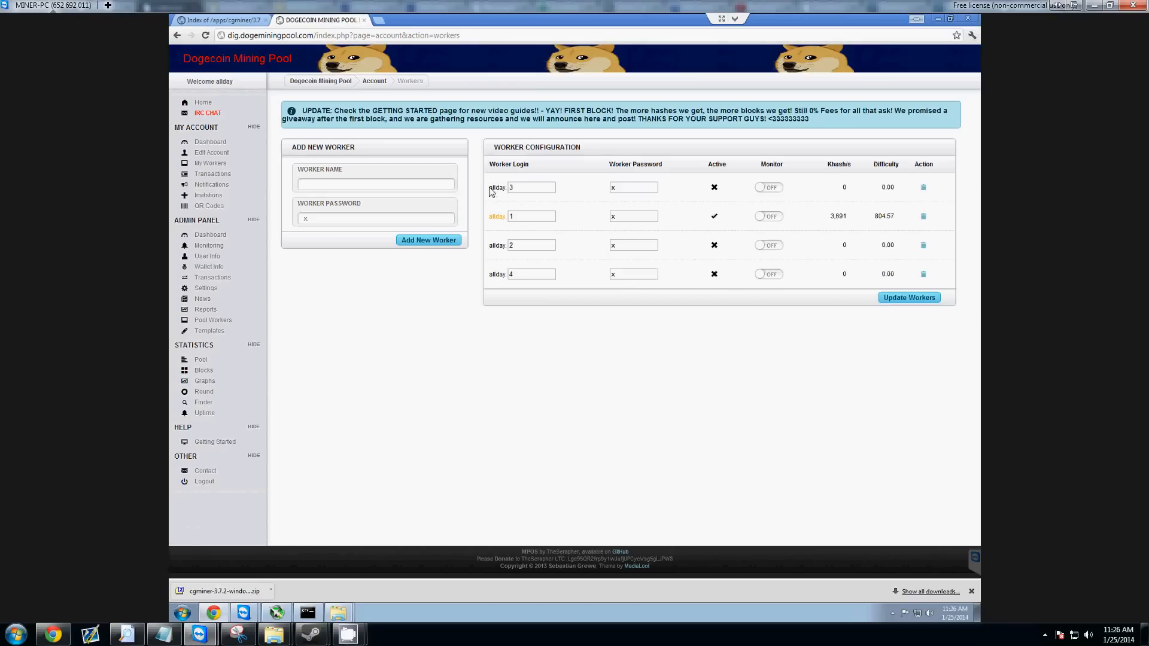
Review the worker logins in the worker configuration list and minimize the browser window.
drag(489, 189, 508, 189)
click(532, 192)
double_click(519, 217)
double_click(525, 245)
click(450, 369)
click(937, 19)
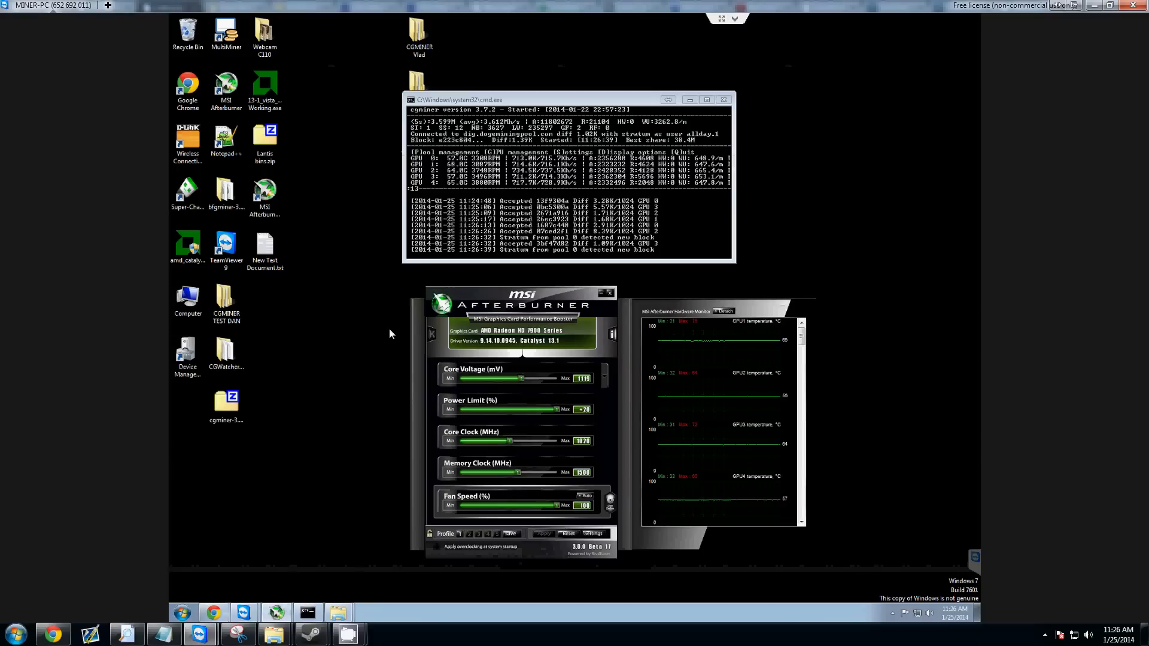
click(225, 398)
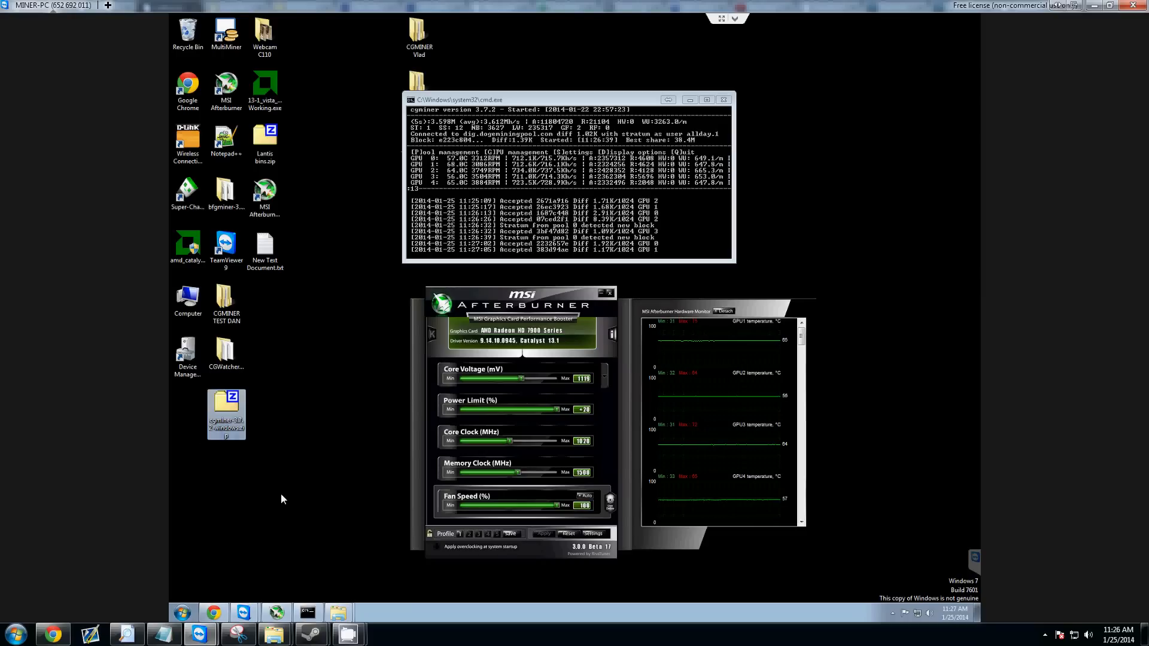
click(307, 435)
drag(299, 391, 268, 479)
drag(245, 393, 188, 456)
click(188, 456)
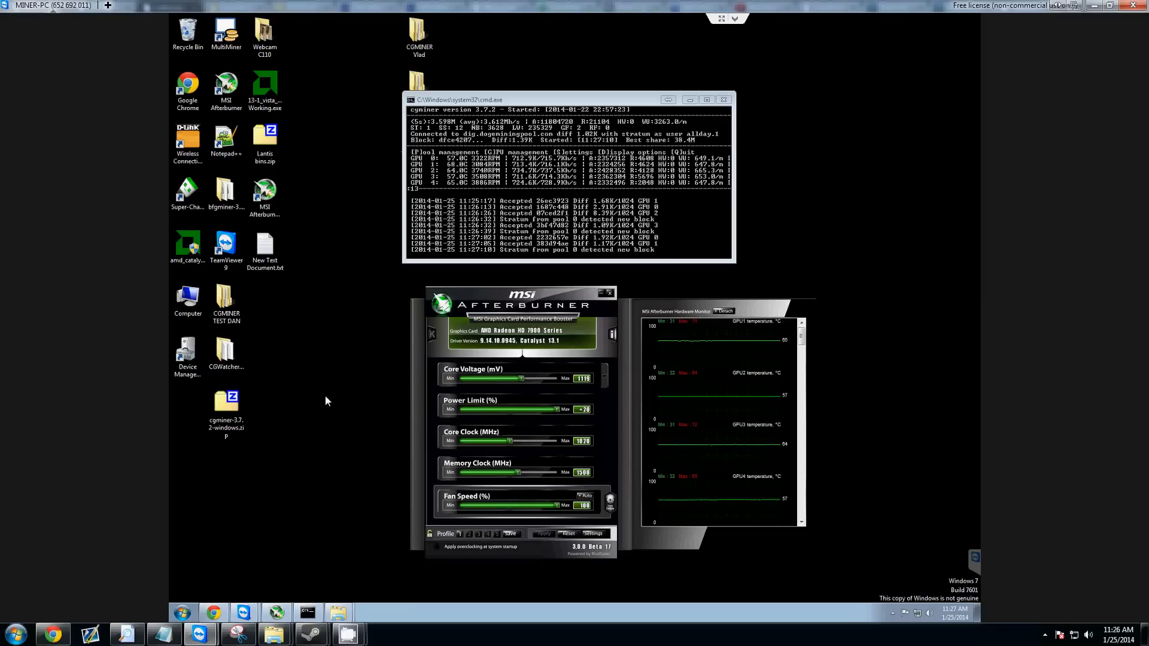
drag(324, 394, 267, 448)
drag(266, 372, 200, 441)
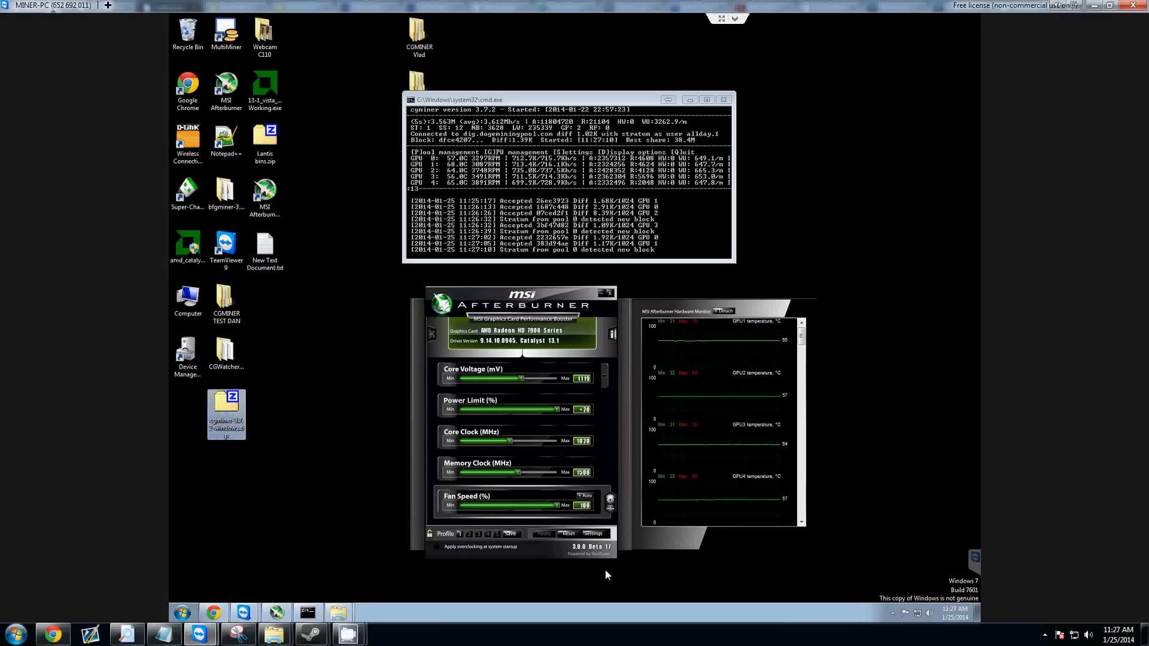
click(253, 497)
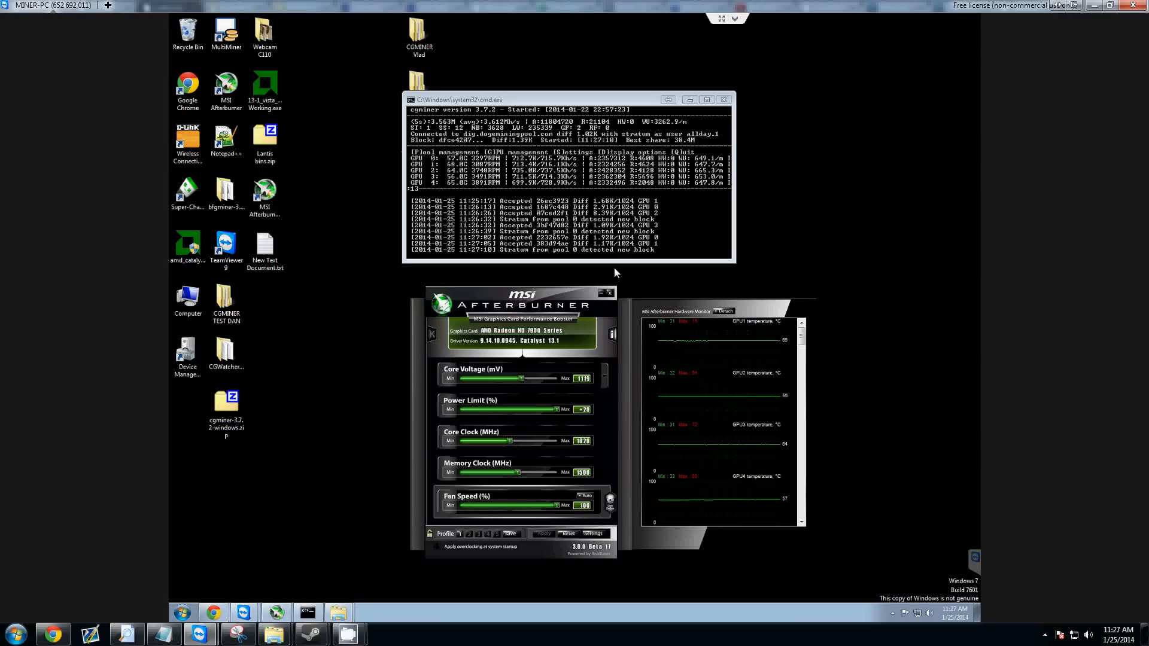
Minimize the miner console and MSI Afterburner, and extract the cgminer-3.7.2-windows zip on the desktop into its own folder with 7-Zip.
click(690, 100)
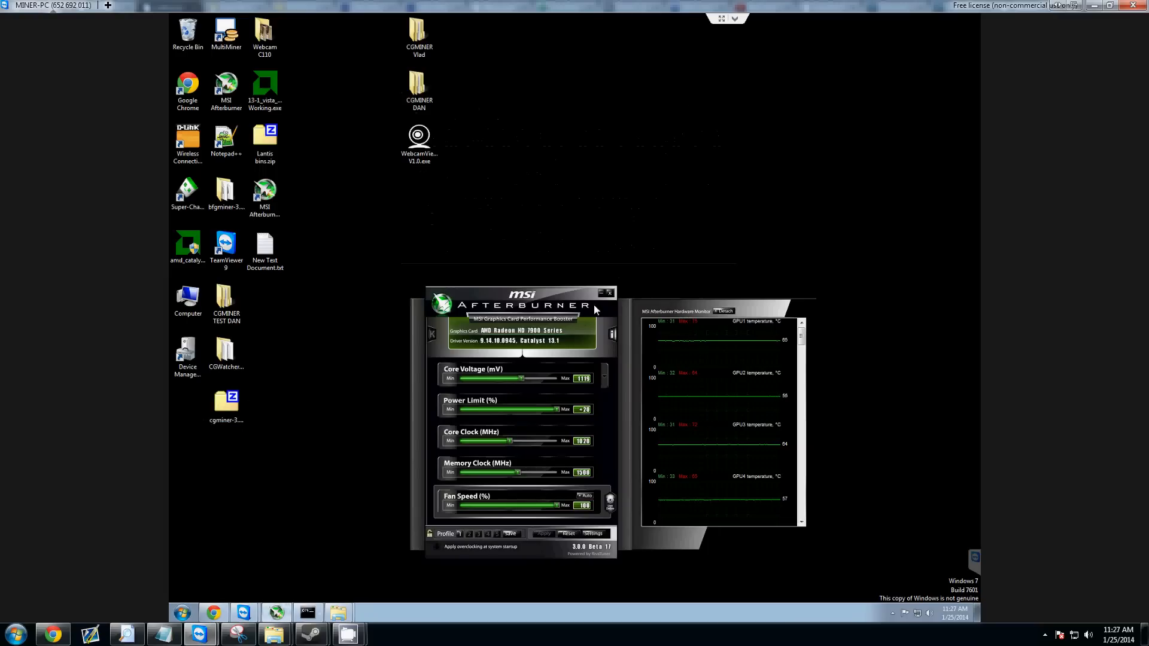
click(601, 293)
click(226, 406)
right_click(224, 407)
mouse_move(254, 428)
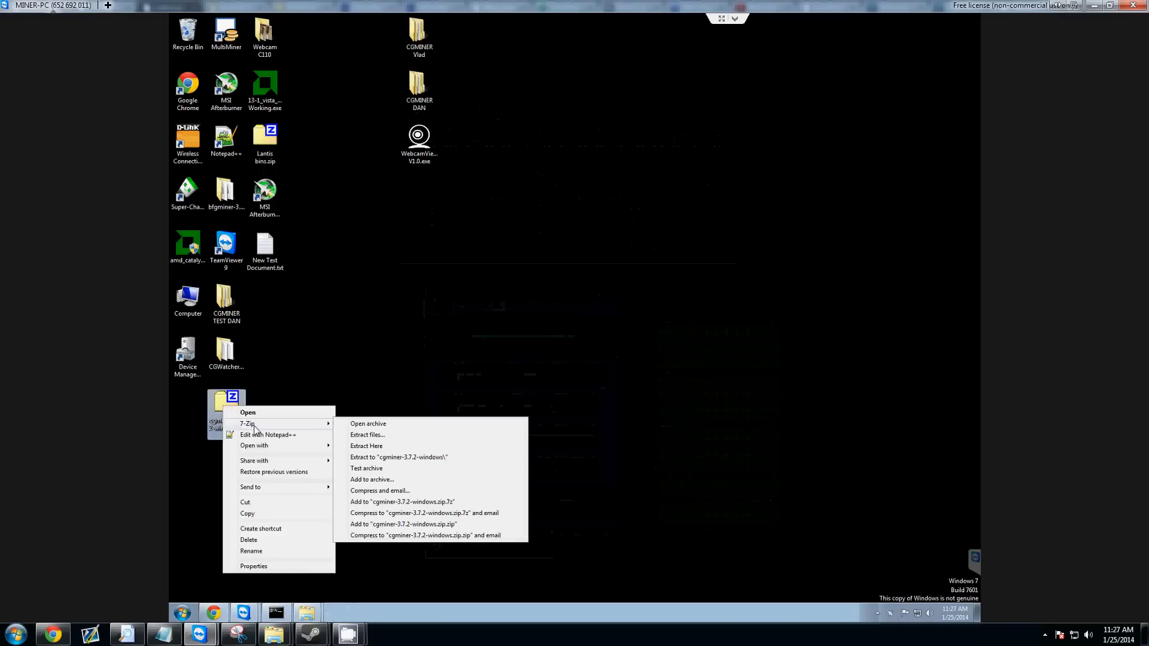
click(399, 458)
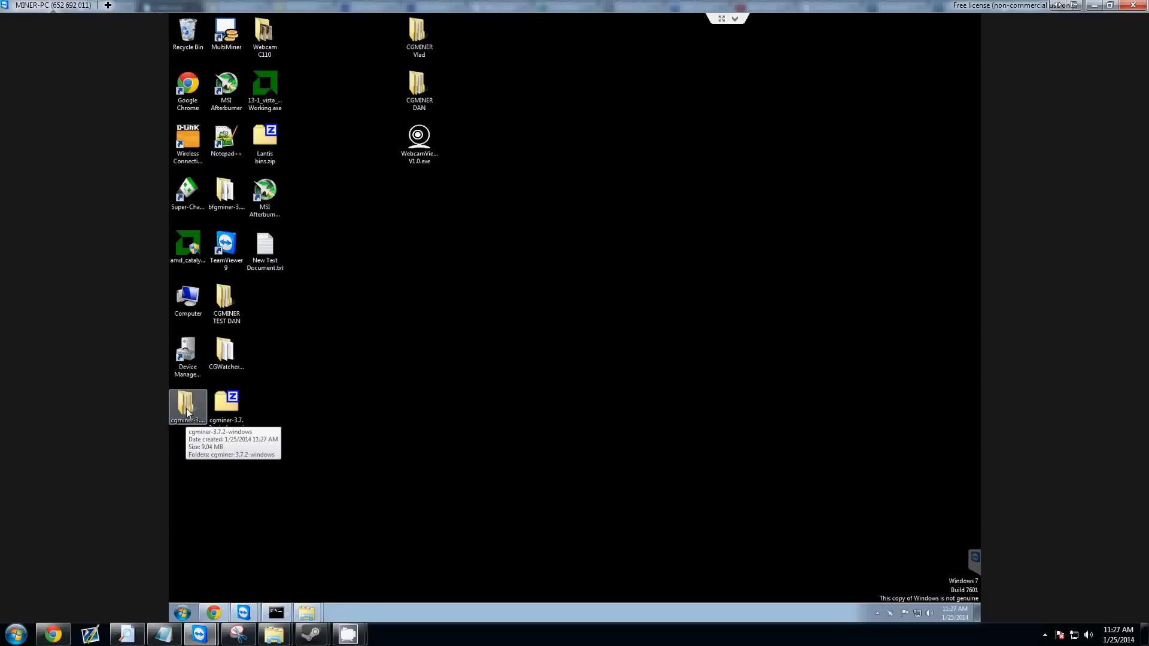
Open the inner cgminer-3.7.2-windows folder of the extracted archive and look through its files.
double_click(187, 412)
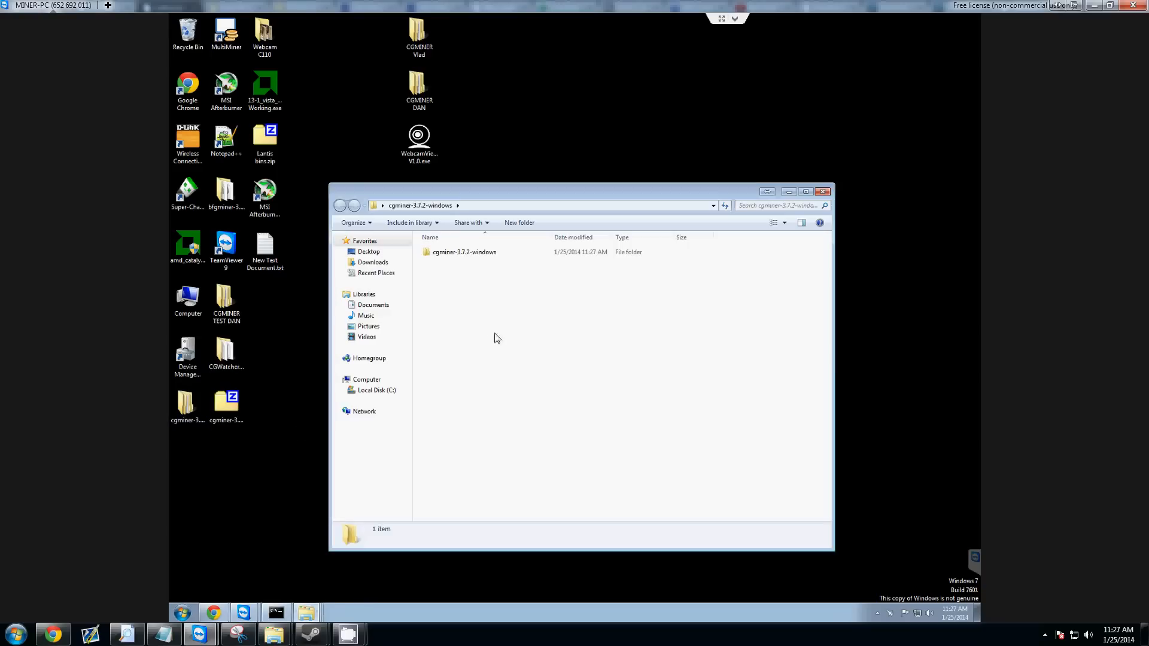
double_click(462, 253)
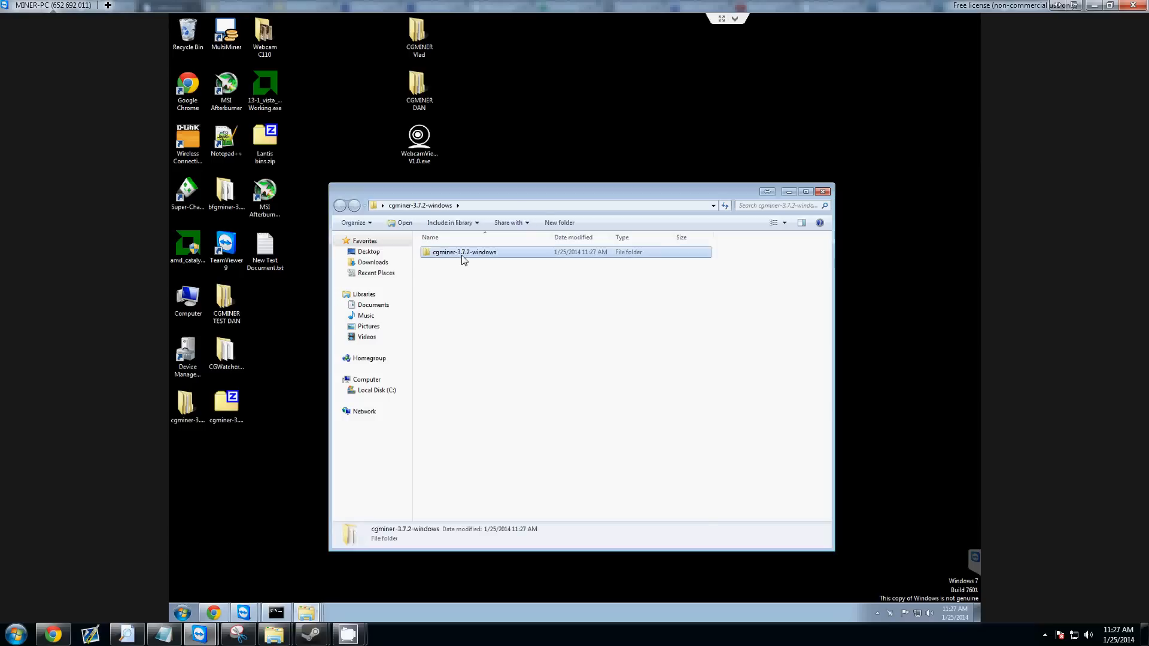
scroll(488, 290, down, 3)
scroll(494, 338, up, 3)
scroll(494, 339, down, 3)
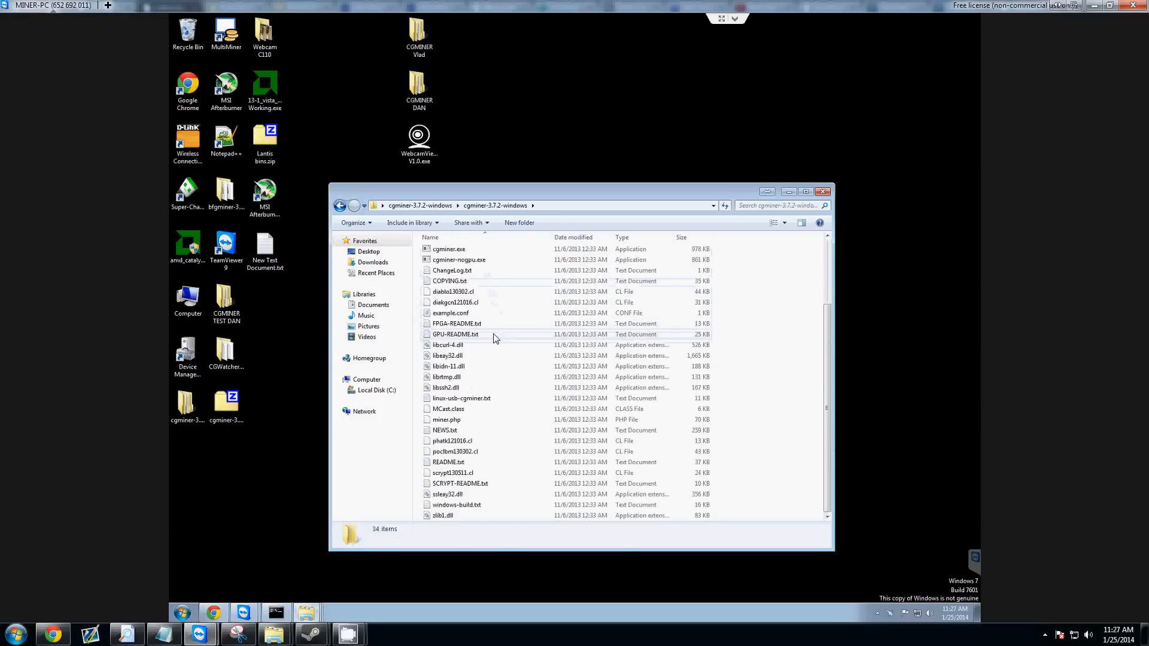
scroll(495, 339, up, 3)
scroll(495, 346, down, 3)
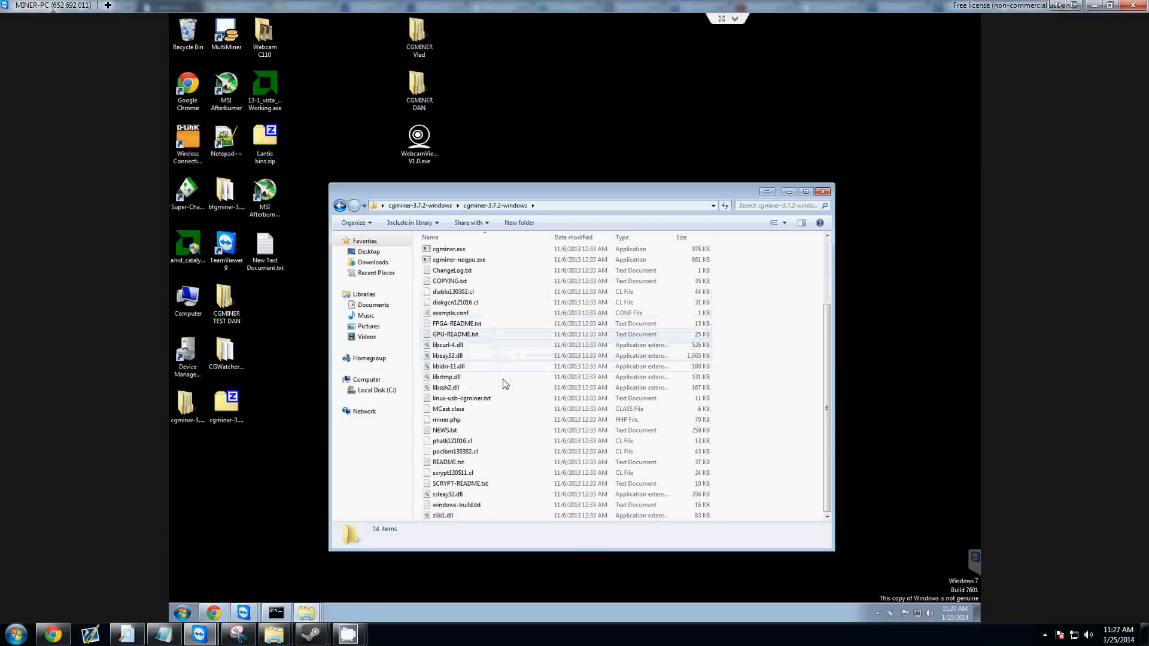
scroll(502, 383, up, 3)
scroll(521, 341, down, 3)
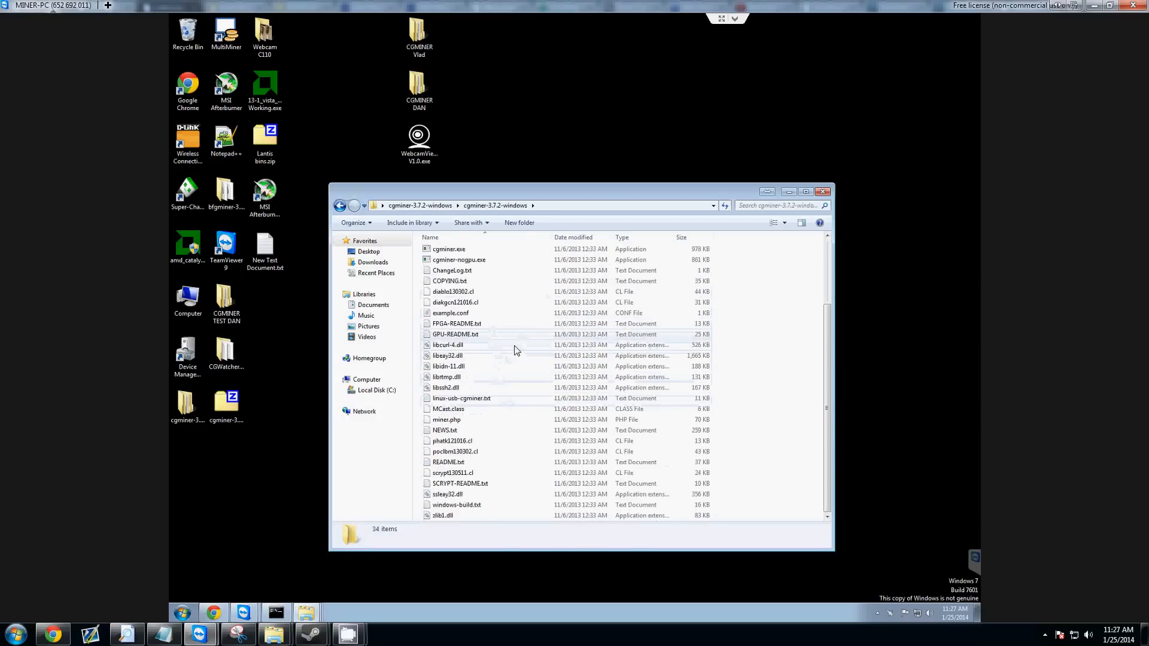
scroll(513, 353, up, 3)
scroll(501, 347, down, 3)
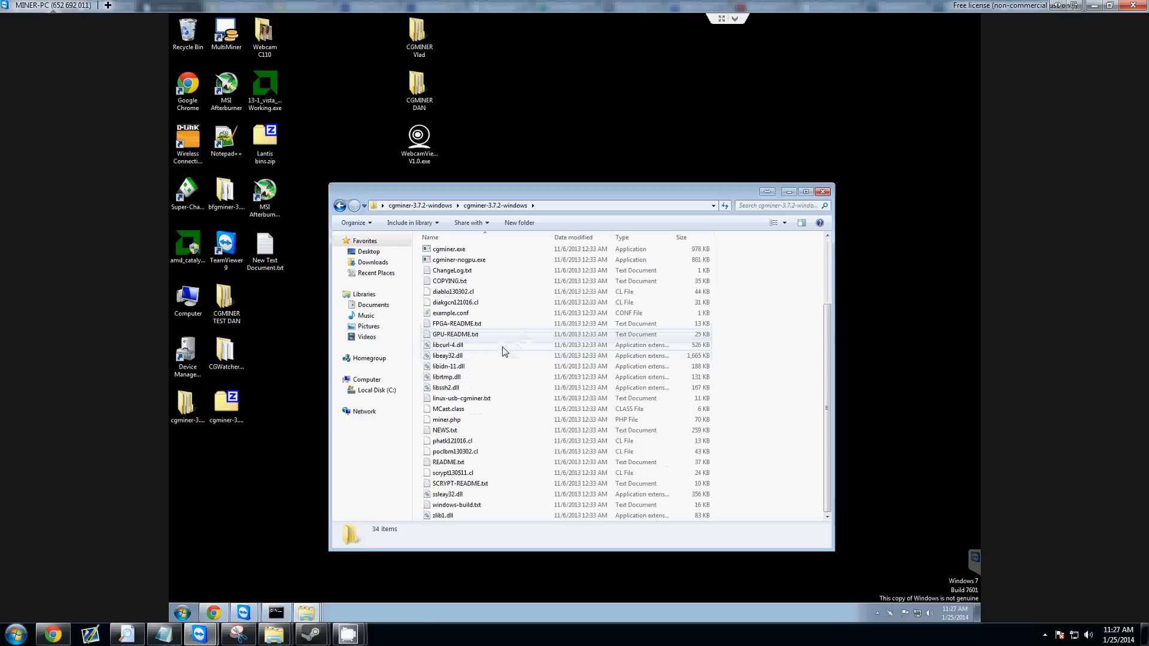
mouse_move(507, 359)
scroll(514, 359, up, 3)
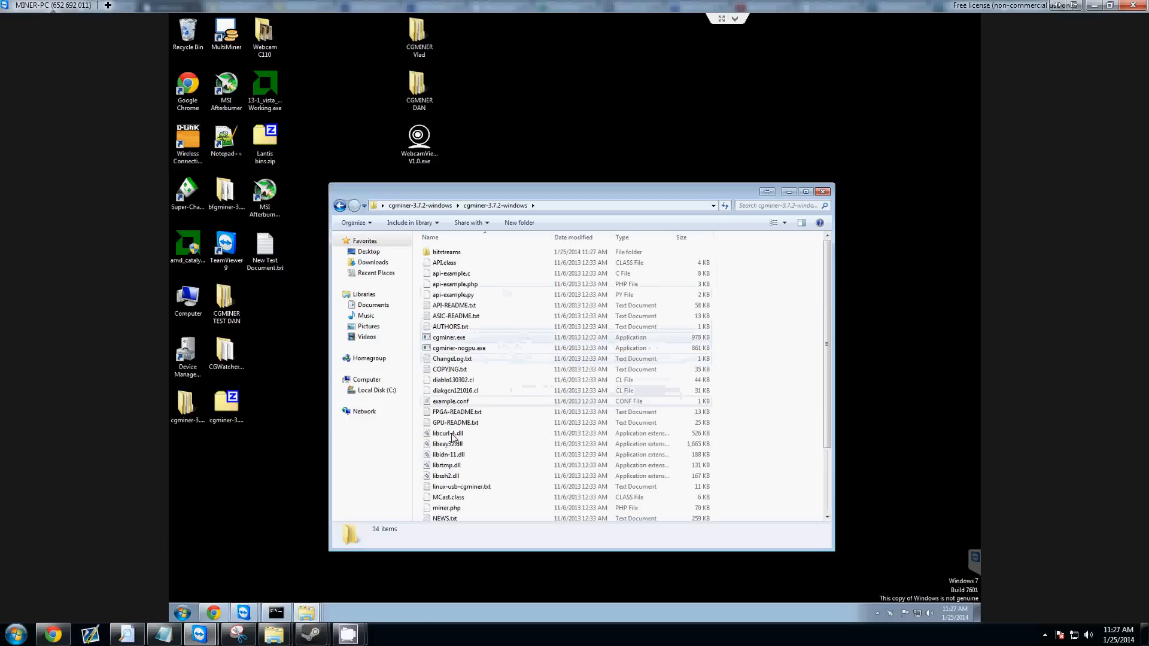
Open example.conf from the cgminer folder and look over the whole configuration.
double_click(435, 404)
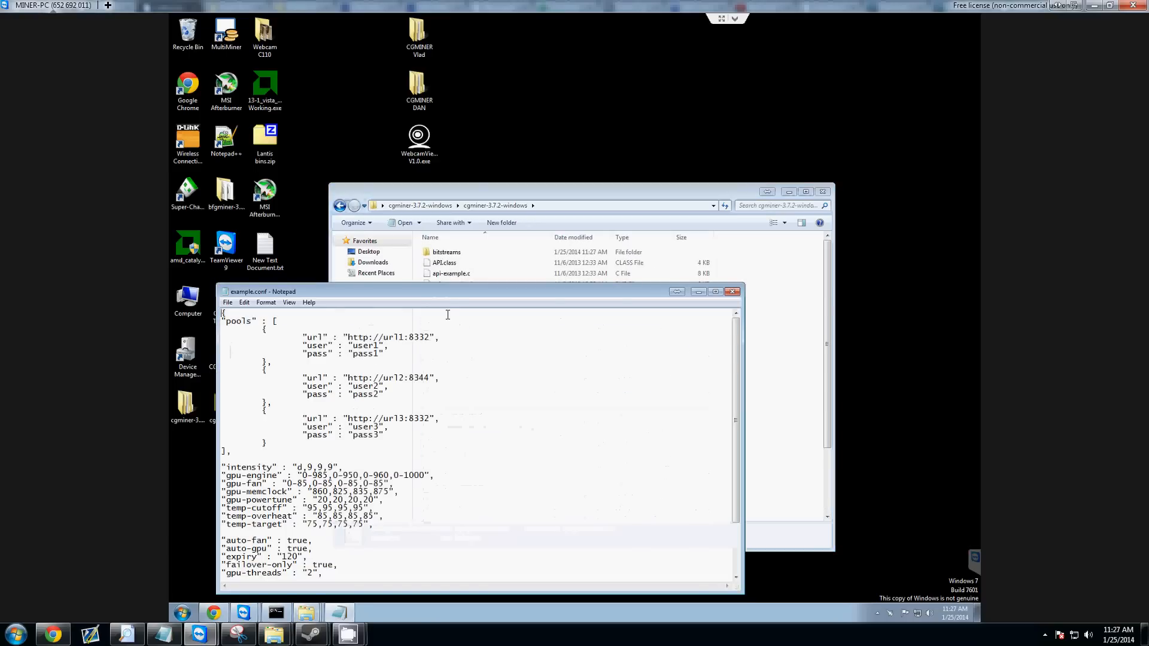
drag(454, 293, 541, 205)
scroll(495, 336, down, 3)
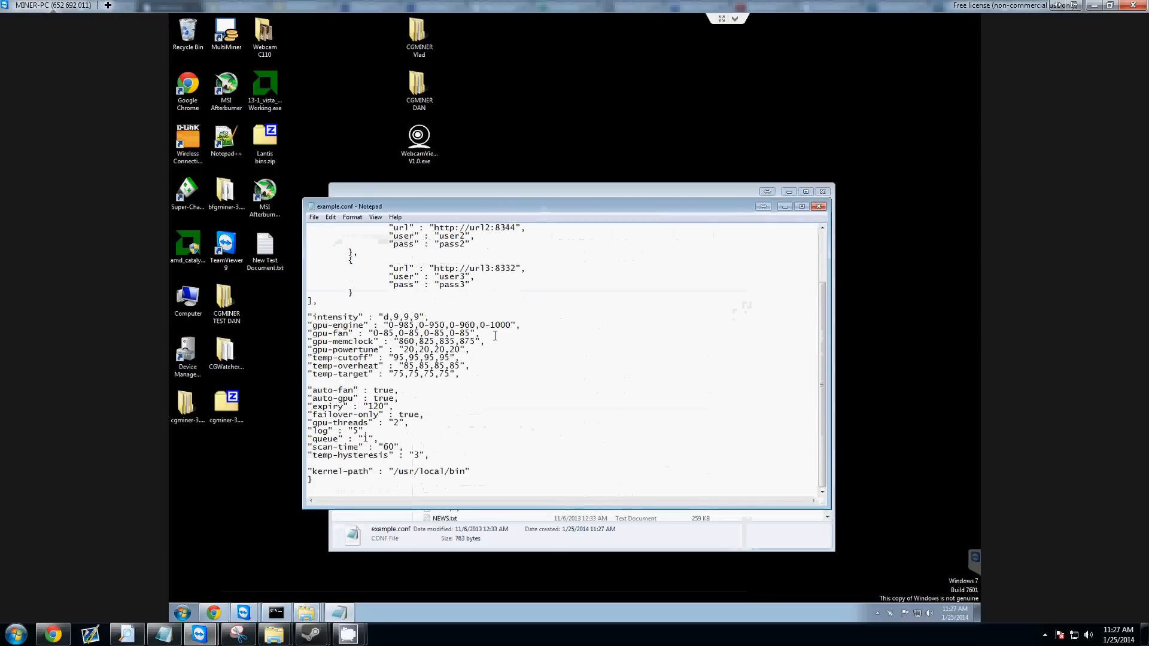
drag(419, 486, 303, 270)
scroll(355, 326, up, 3)
click(348, 309)
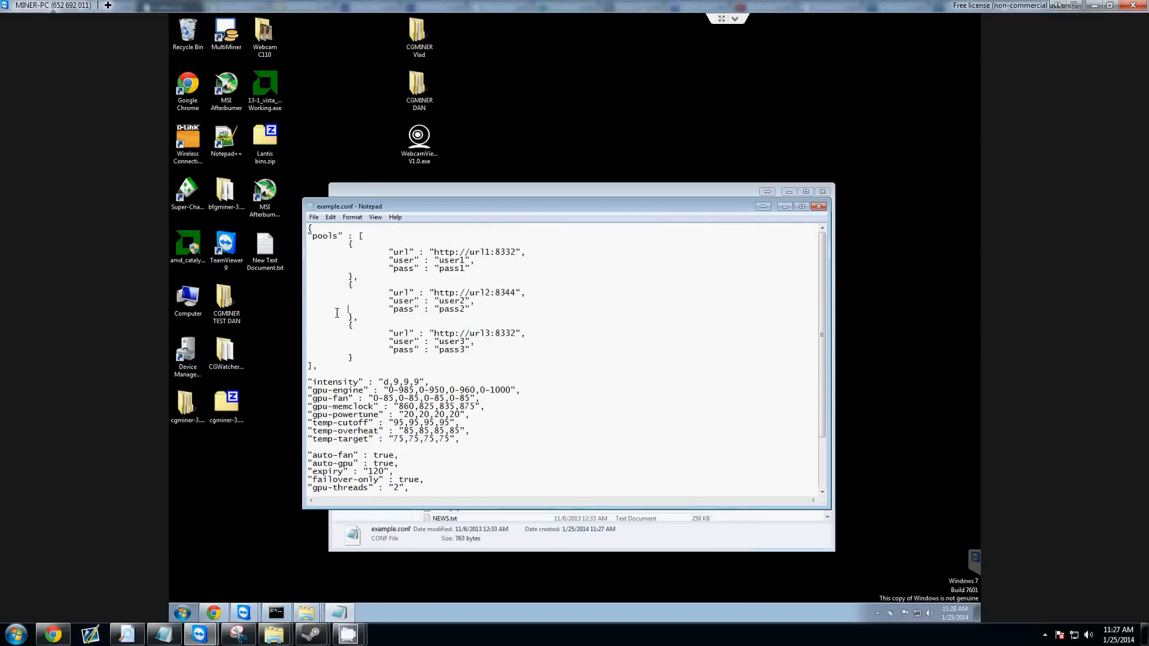
Examine the pools section of example.conf, from the opening brace to the closing bracket, with its url, user and pass entries.
drag(309, 233, 432, 344)
click(433, 346)
drag(359, 362, 308, 235)
click(486, 294)
drag(351, 363, 307, 228)
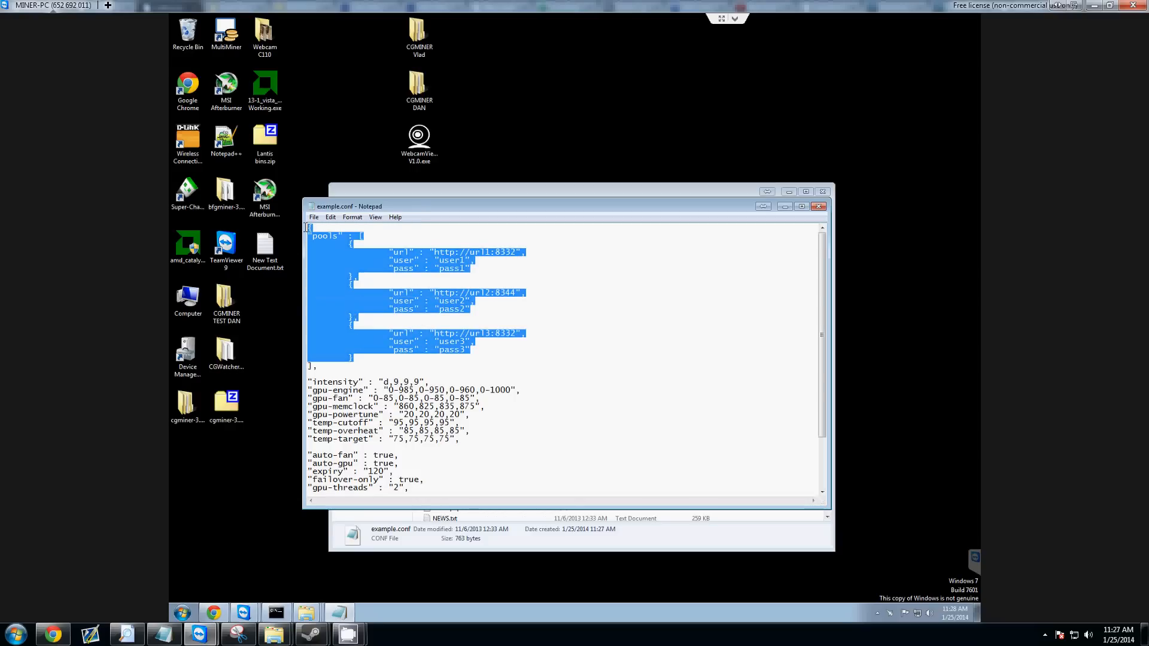
click(326, 251)
drag(361, 364, 304, 236)
drag(380, 362, 489, 357)
click(352, 262)
click(488, 356)
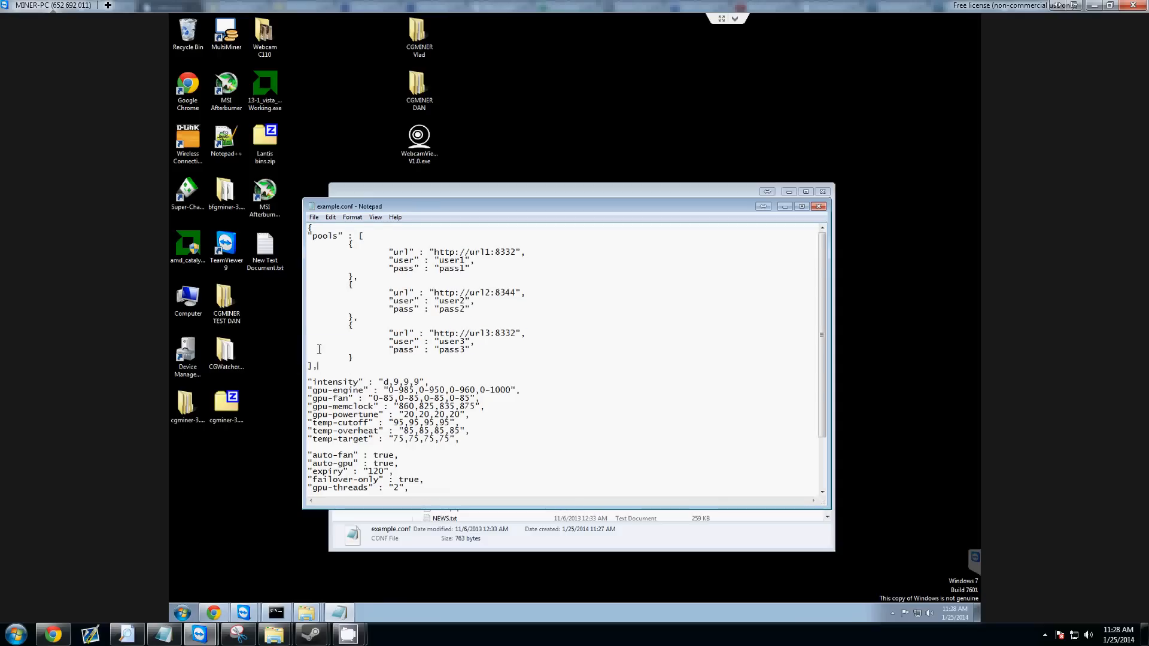
drag(318, 366, 301, 224)
click(436, 316)
drag(352, 367, 348, 269)
drag(318, 366, 310, 228)
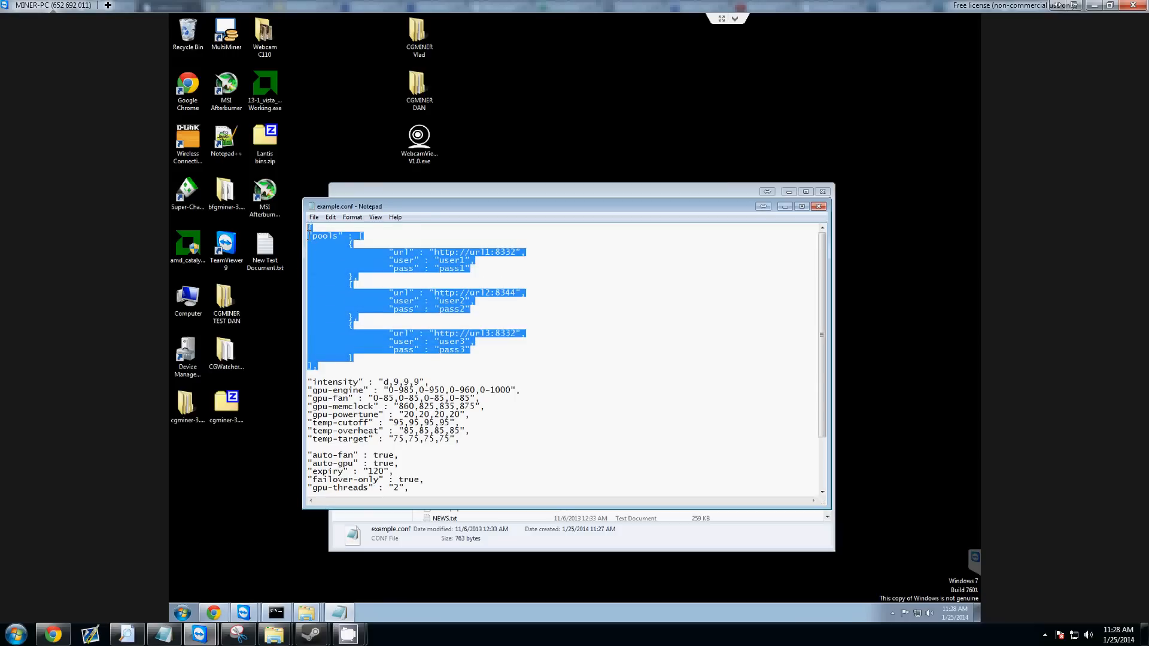
click(534, 327)
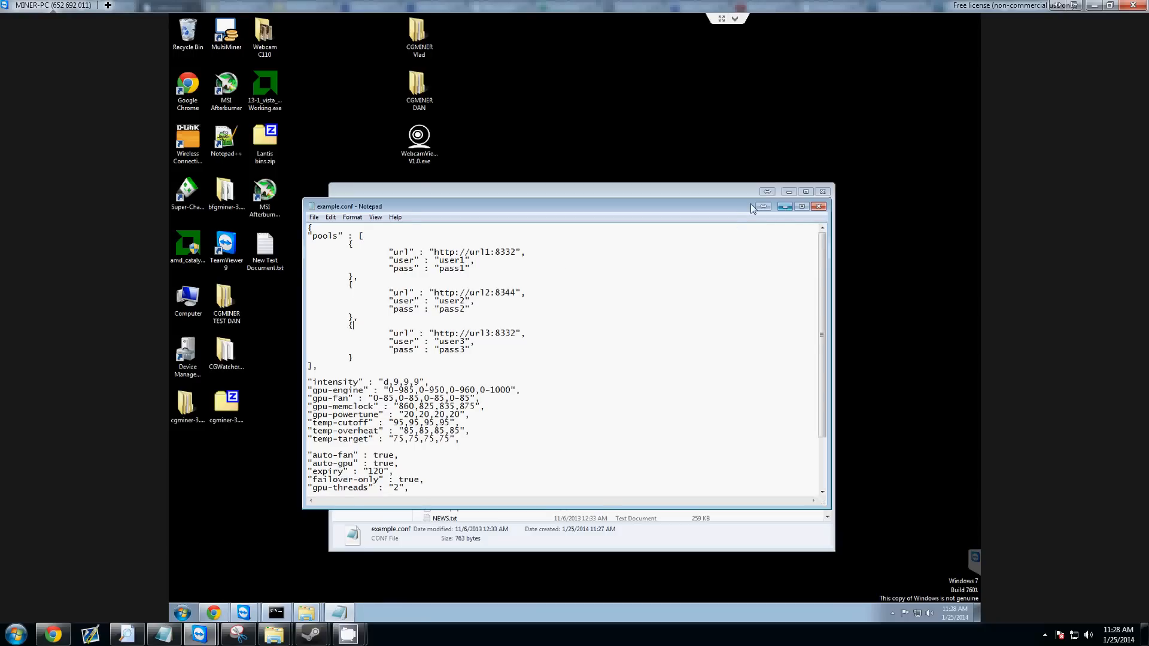
Close example.conf and look through the files in the cgminer folder again.
drag(752, 206, 683, 230)
click(751, 232)
scroll(549, 333, down, 3)
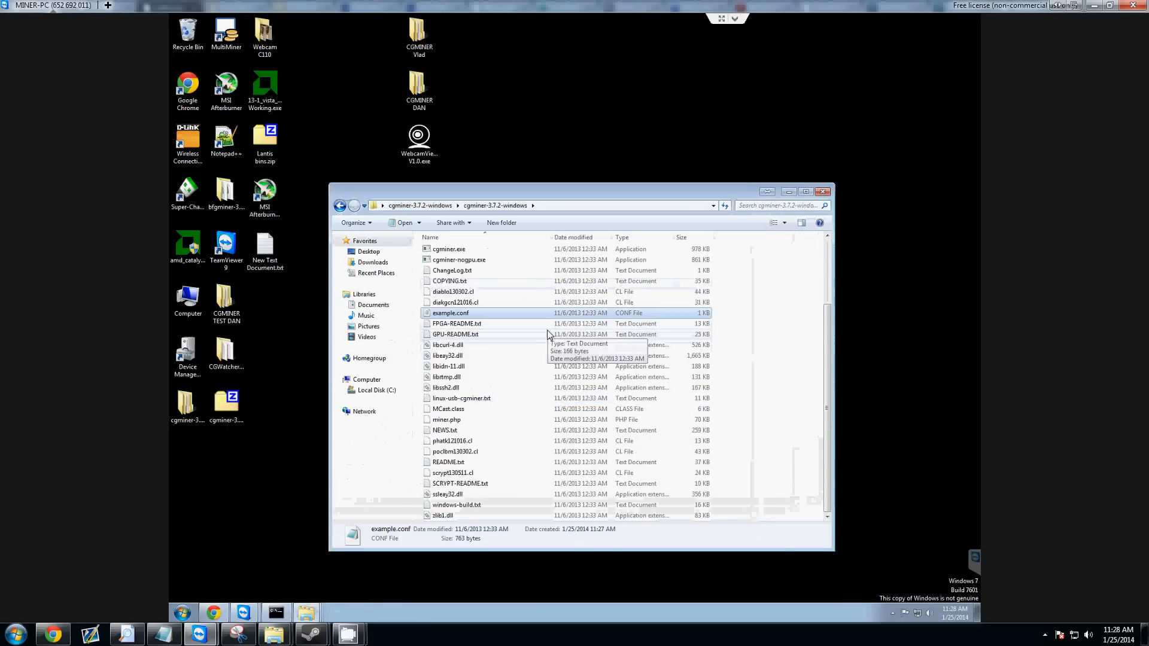
scroll(547, 330, up, 3)
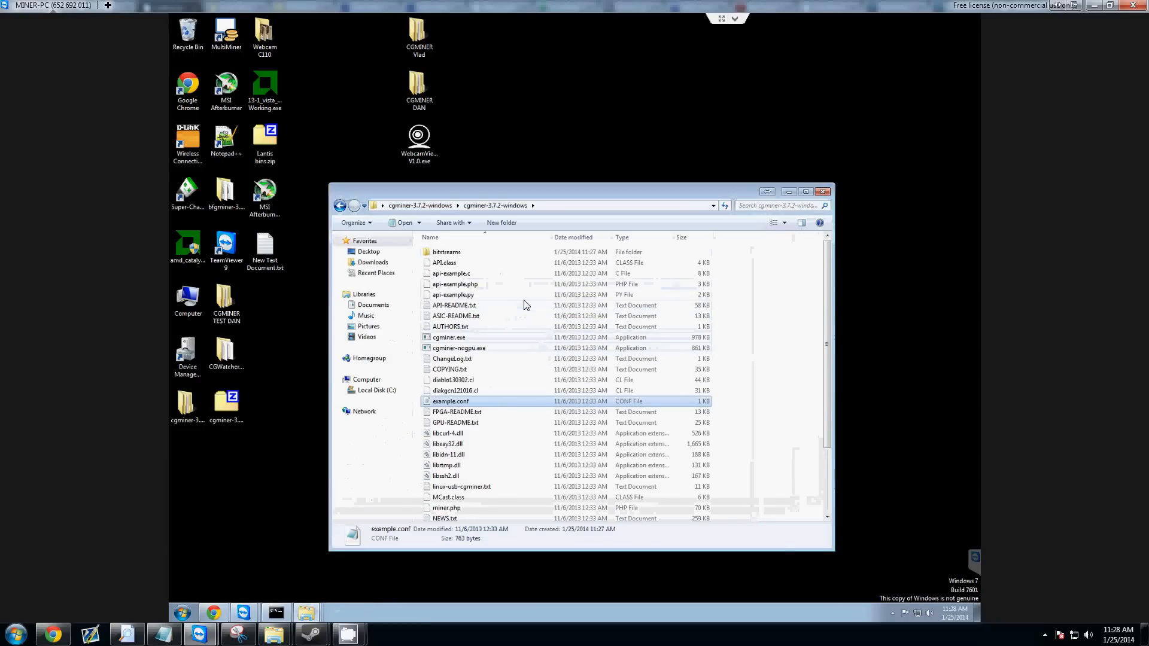
scroll(525, 305, down, 3)
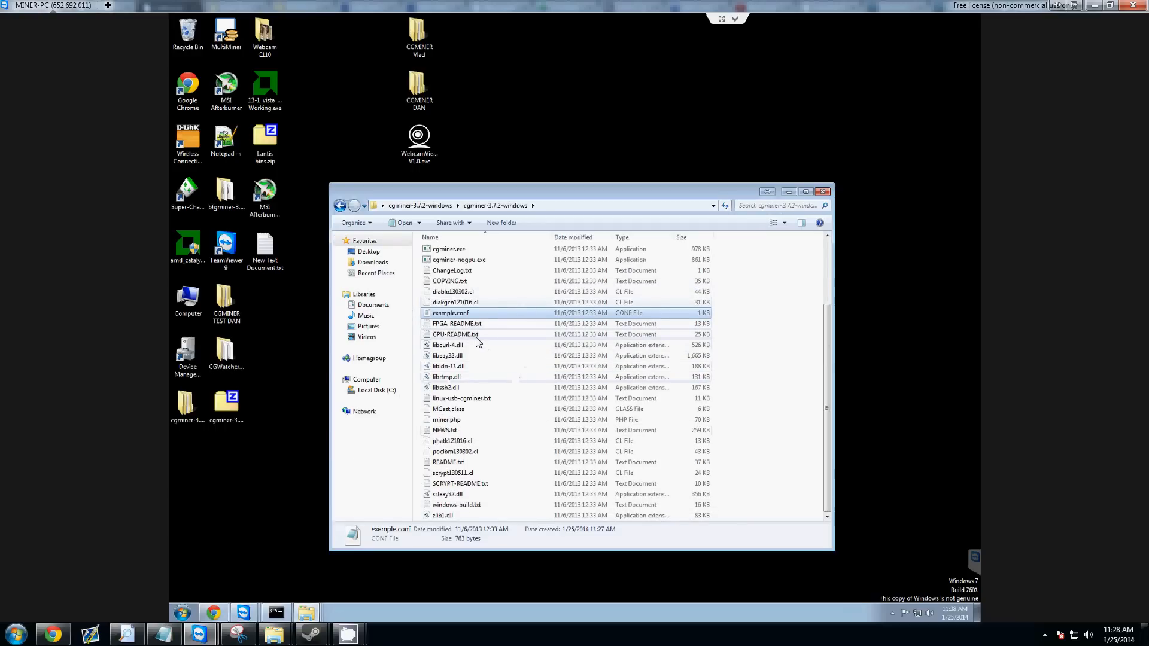
scroll(454, 359, up, 3)
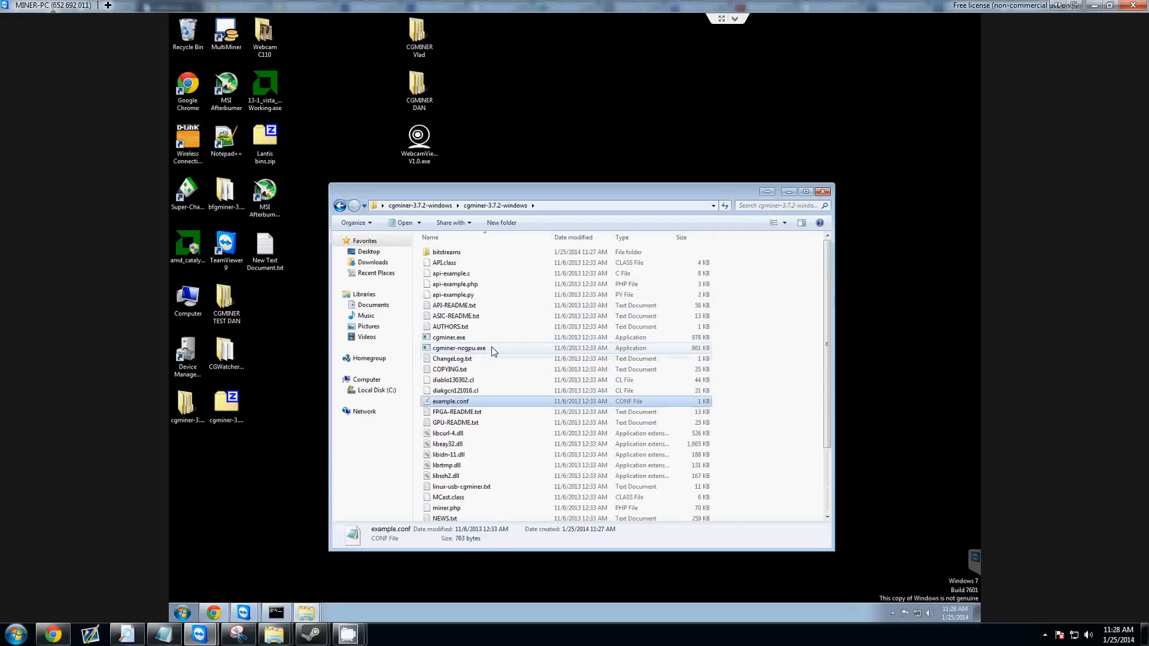
scroll(479, 353, down, 3)
scroll(488, 353, up, 3)
click(277, 475)
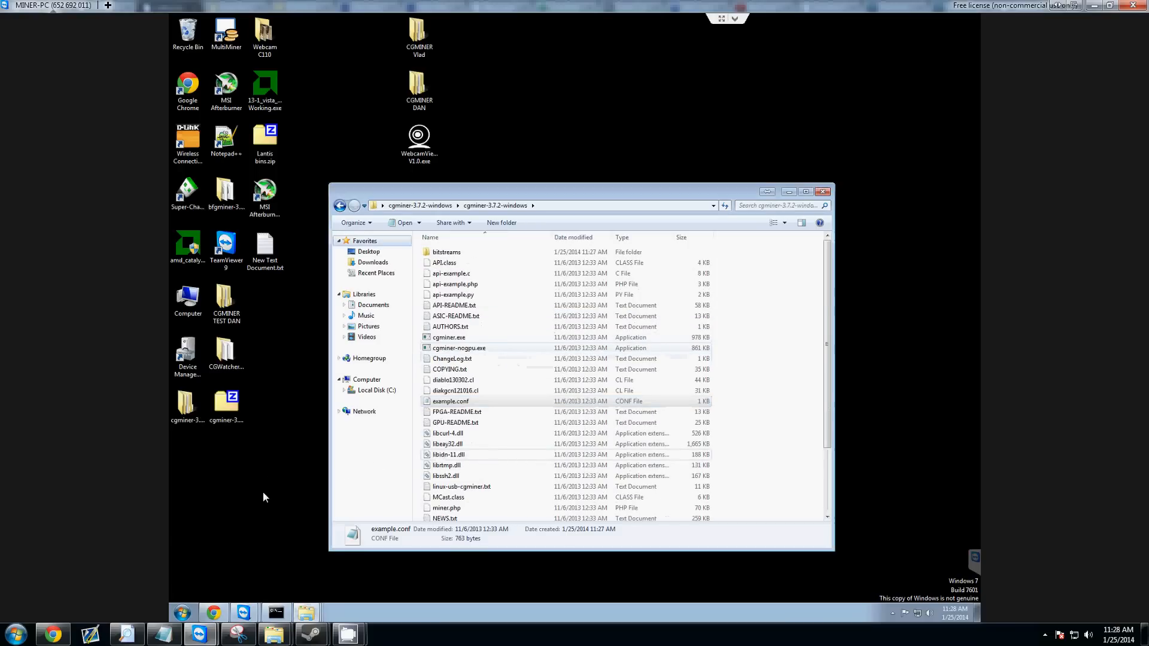
Switch to the Chrome browser and open google.com in a new tab.
click(220, 616)
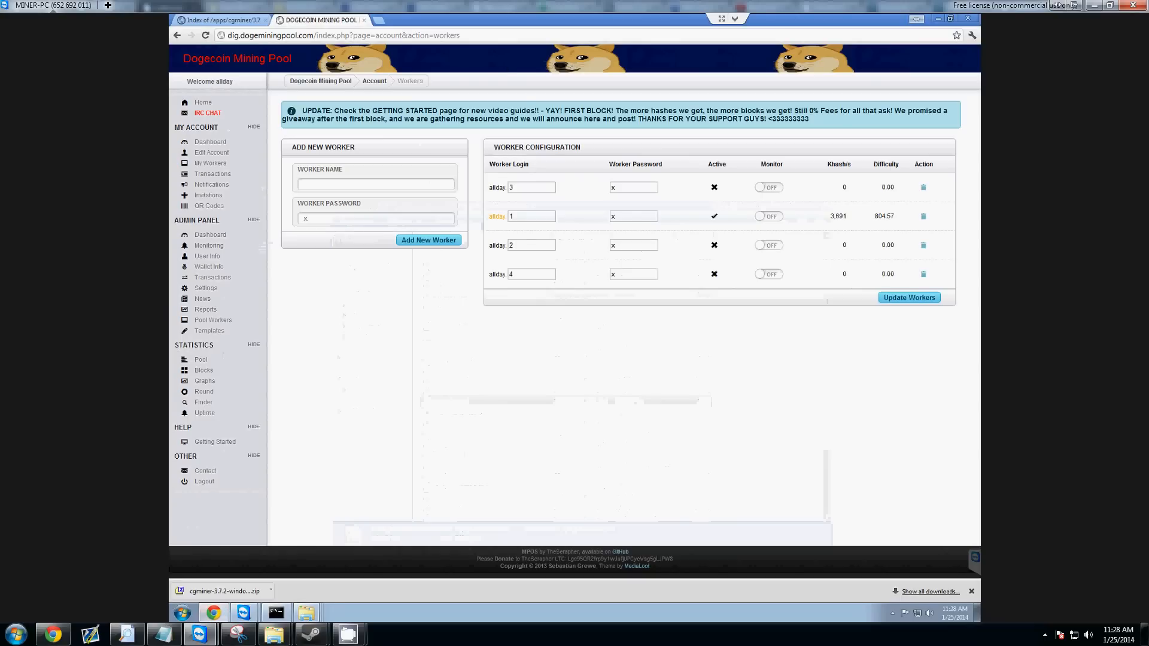
click(381, 22)
text(google.com)
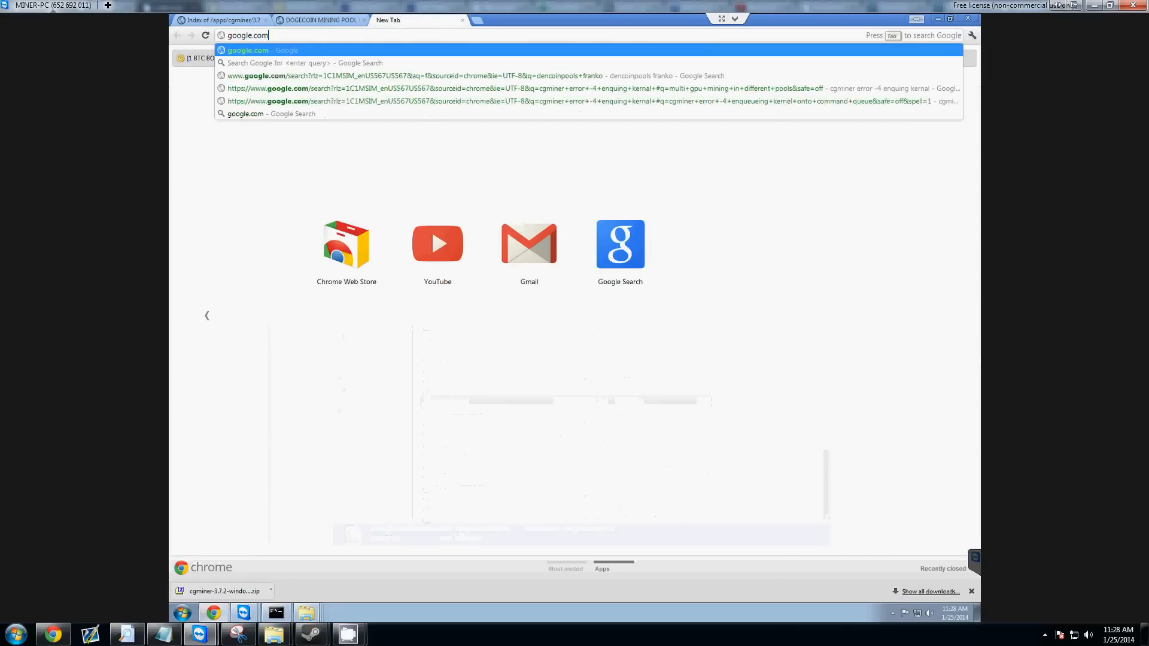
key(Return)
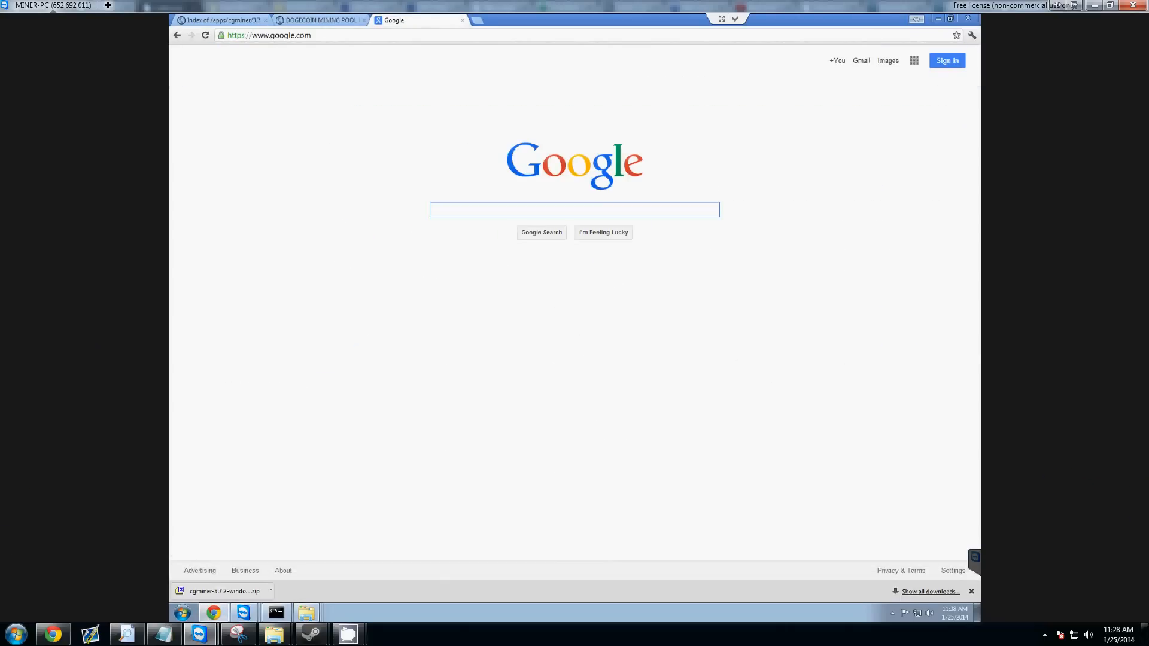
Search Google for "litecoin mining hardware" and open the Litecoin Wiki's Mining hardware comparison page.
text(litecoin mining hardx)
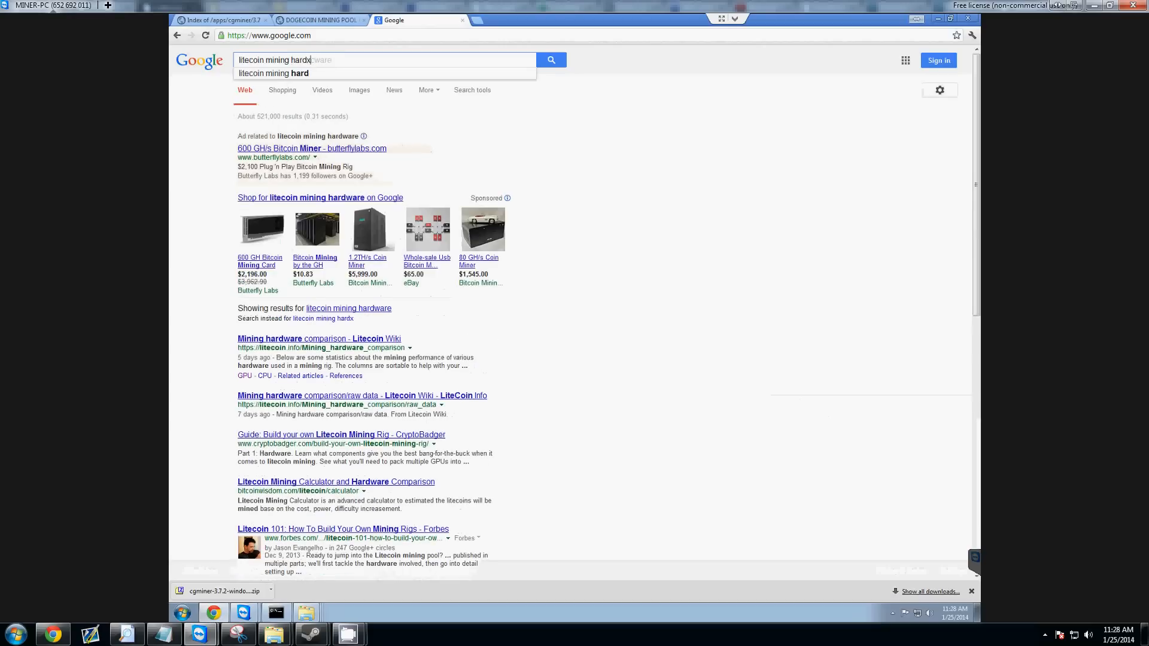
key(BackSpace)
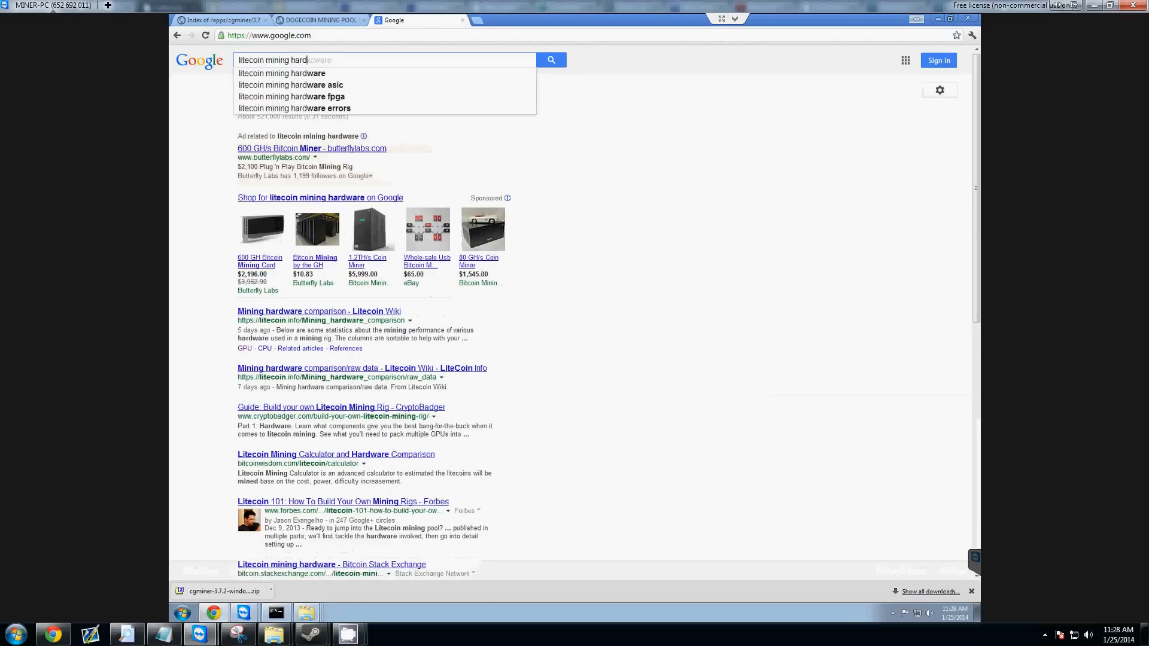
text(ware)
key(Return)
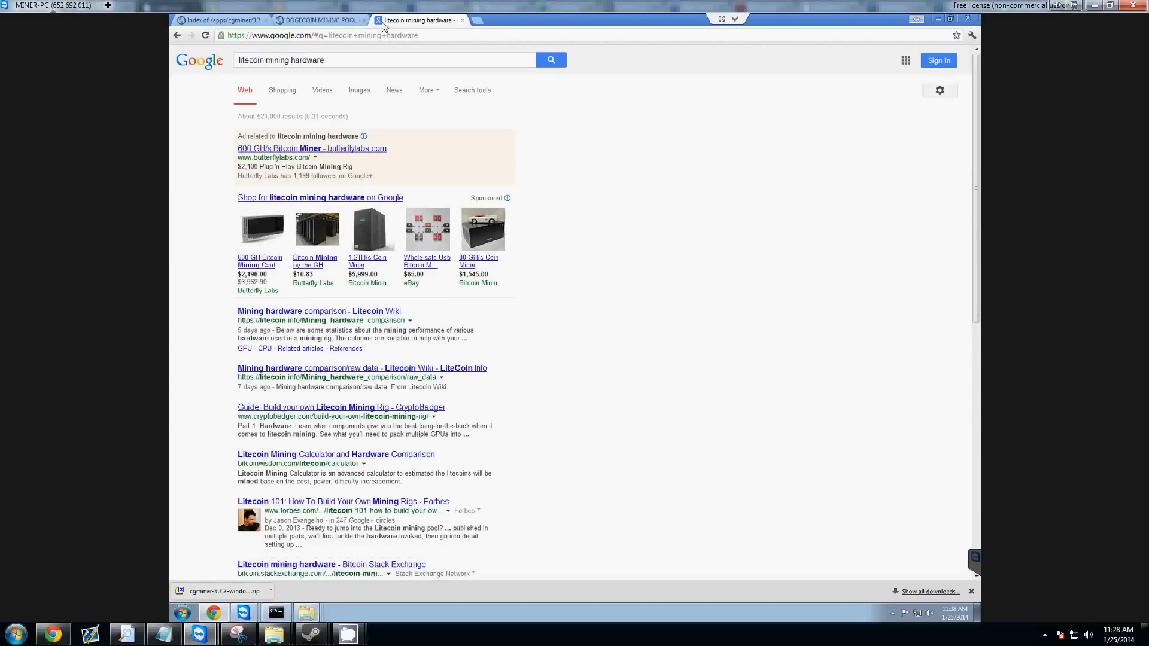
click(297, 312)
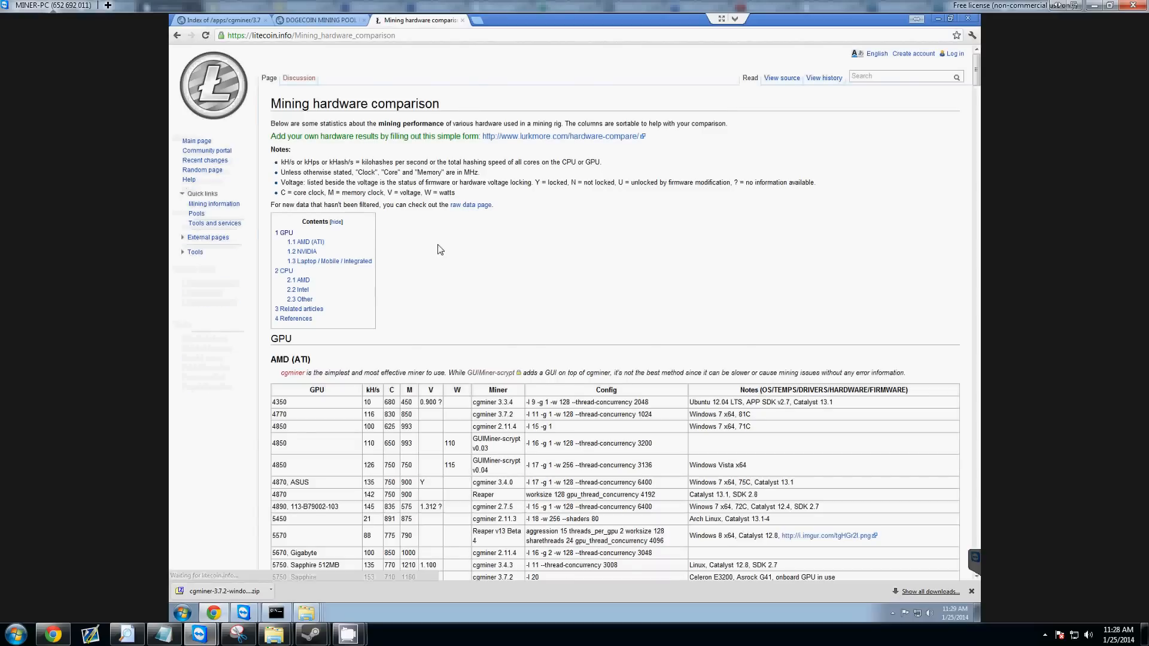
Look through the AMD GPU table of the hardware comparison down to the R9 270X and R9 280X cards.
scroll(383, 227, down, 10)
scroll(350, 196, down, 20)
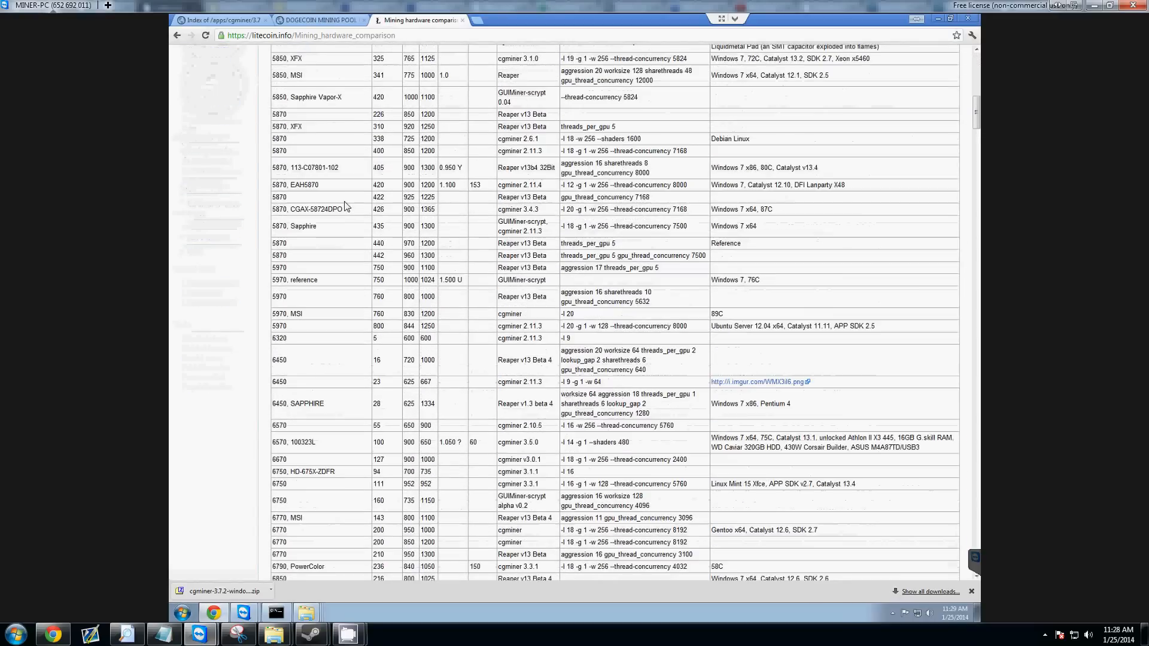
scroll(334, 233, down, 20)
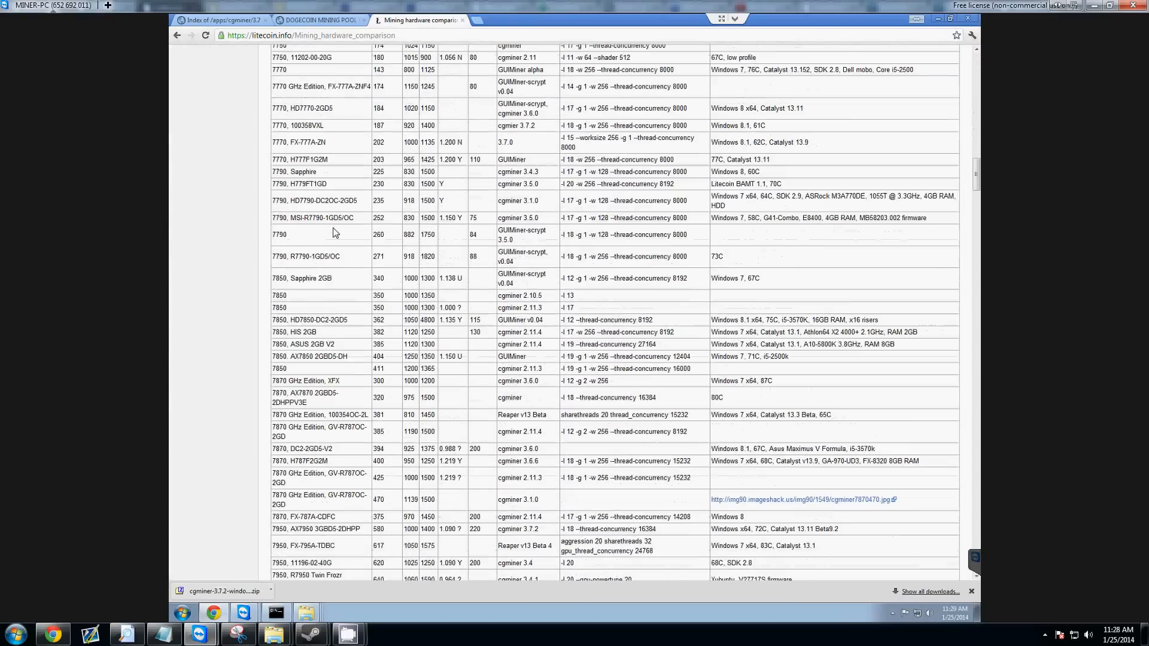
scroll(334, 233, down, 15)
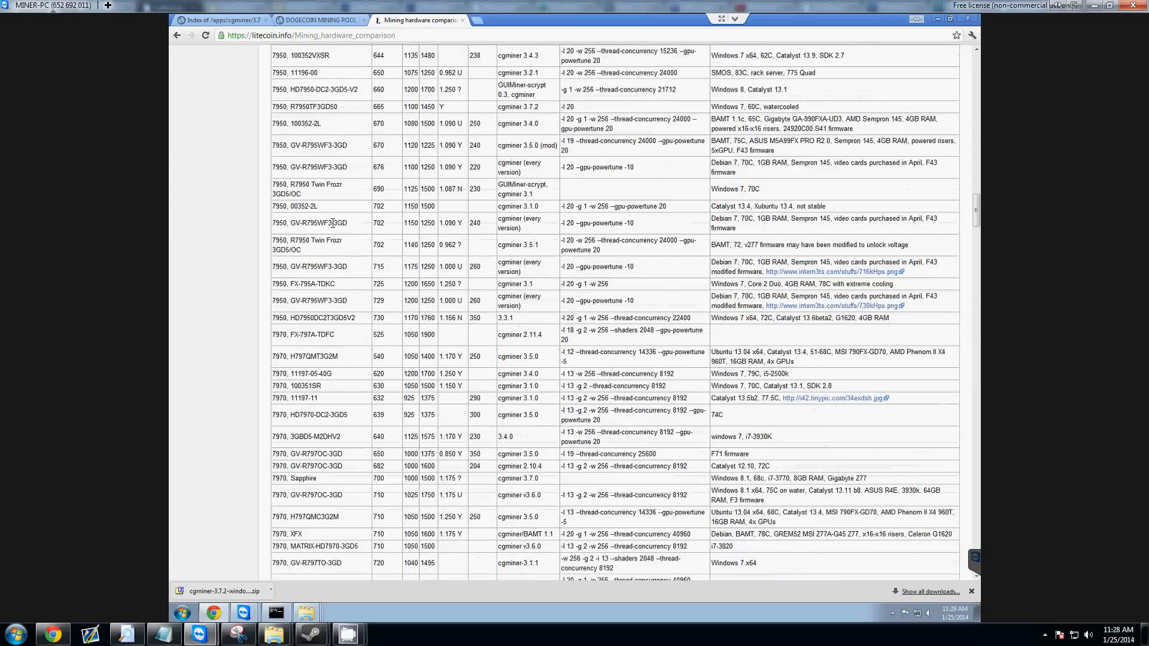
scroll(341, 297, down, 7)
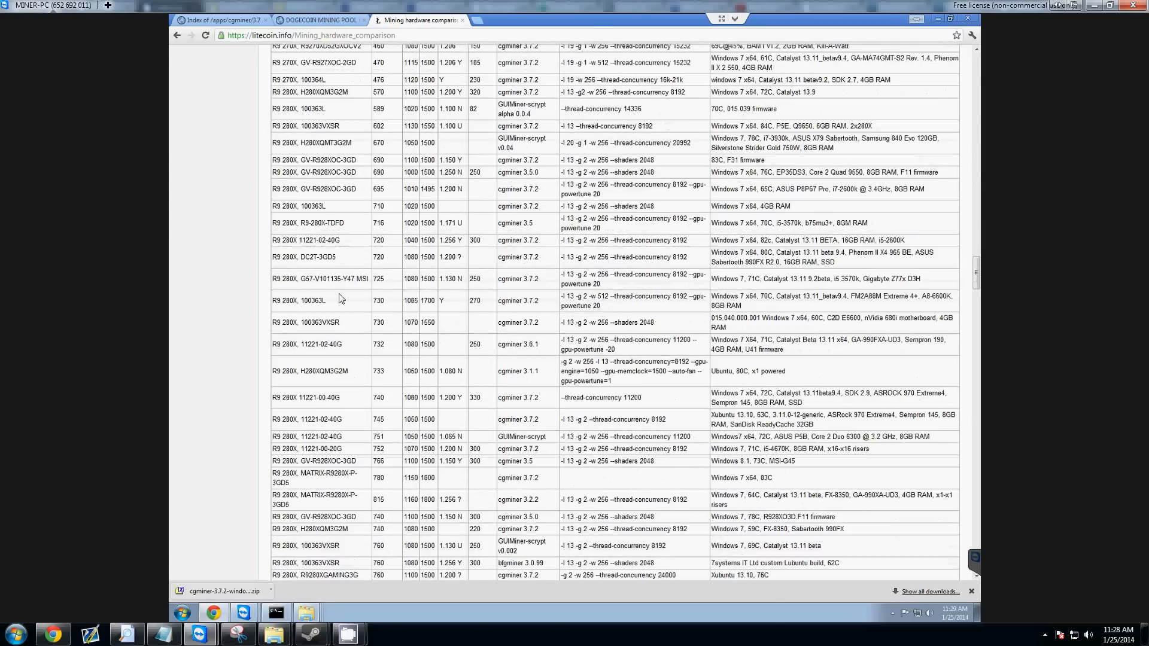
scroll(339, 323, up, 11)
scroll(343, 333, down, 10)
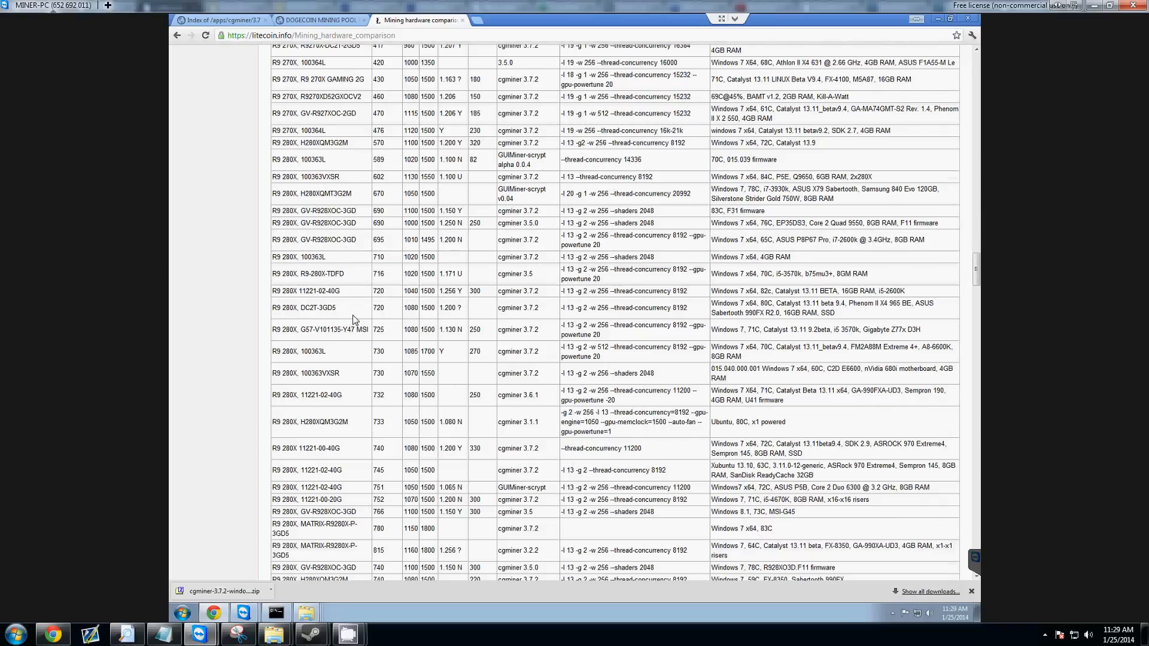
scroll(353, 322, up, 2)
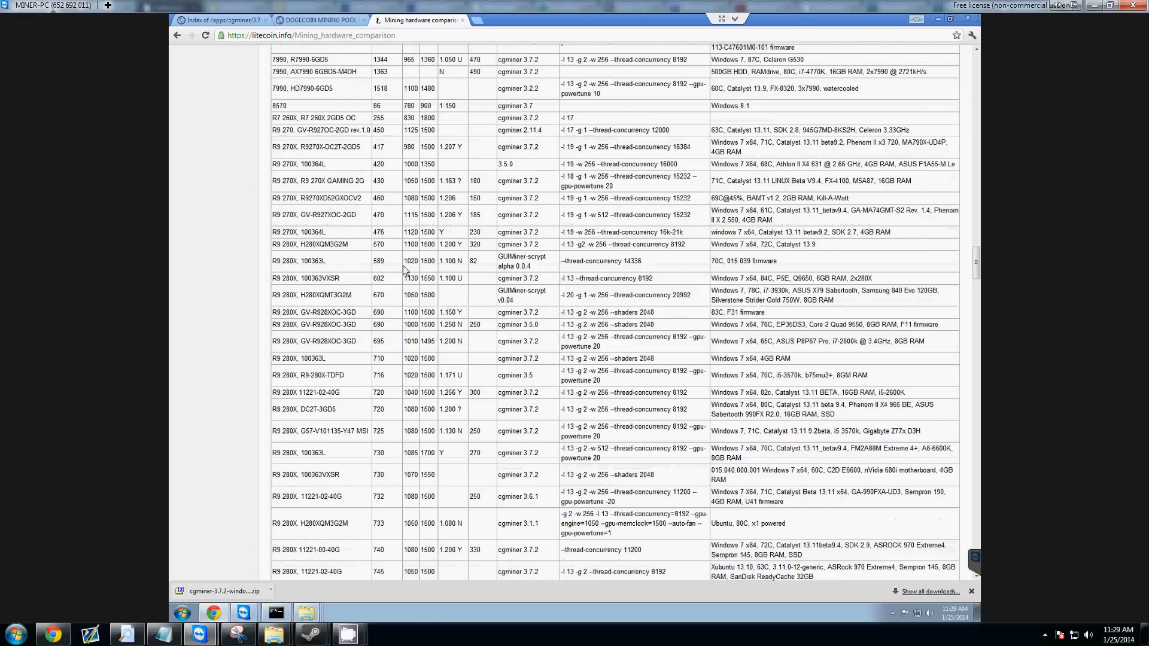
scroll(404, 272, down, 2)
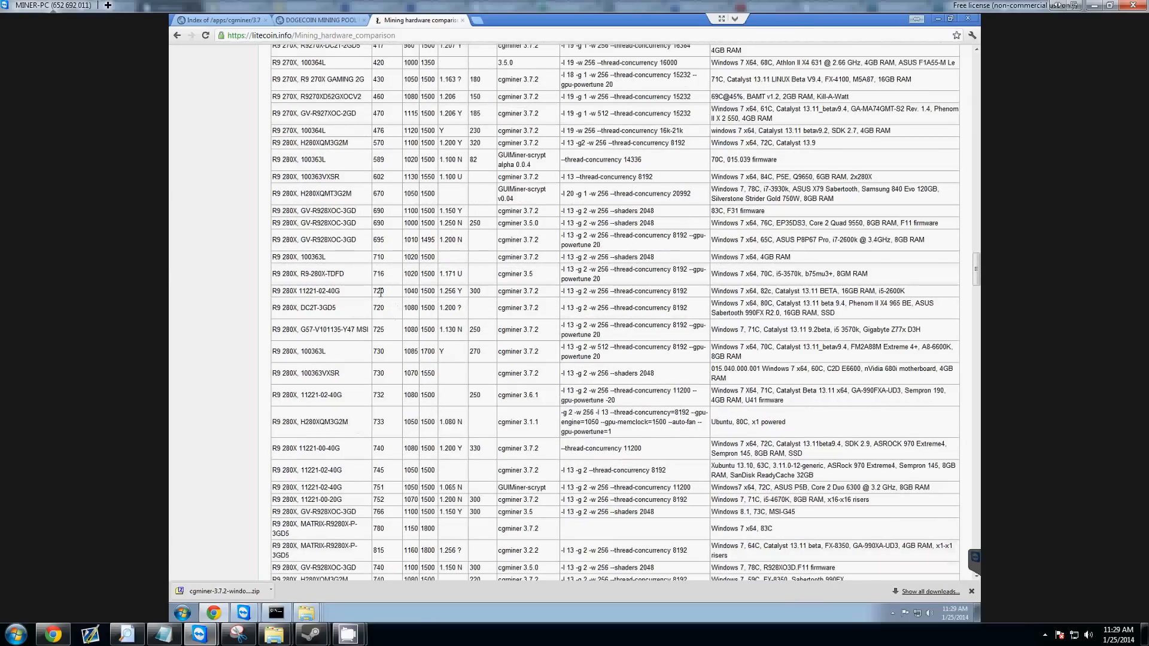
Examine the kH/s rates and clock values of the R9 280X rows 11221-02-40G and DC2T-3GD5.
double_click(382, 289)
click(399, 305)
drag(375, 292, 384, 292)
drag(384, 292, 378, 291)
scroll(375, 300, up, 7)
scroll(374, 319, down, 7)
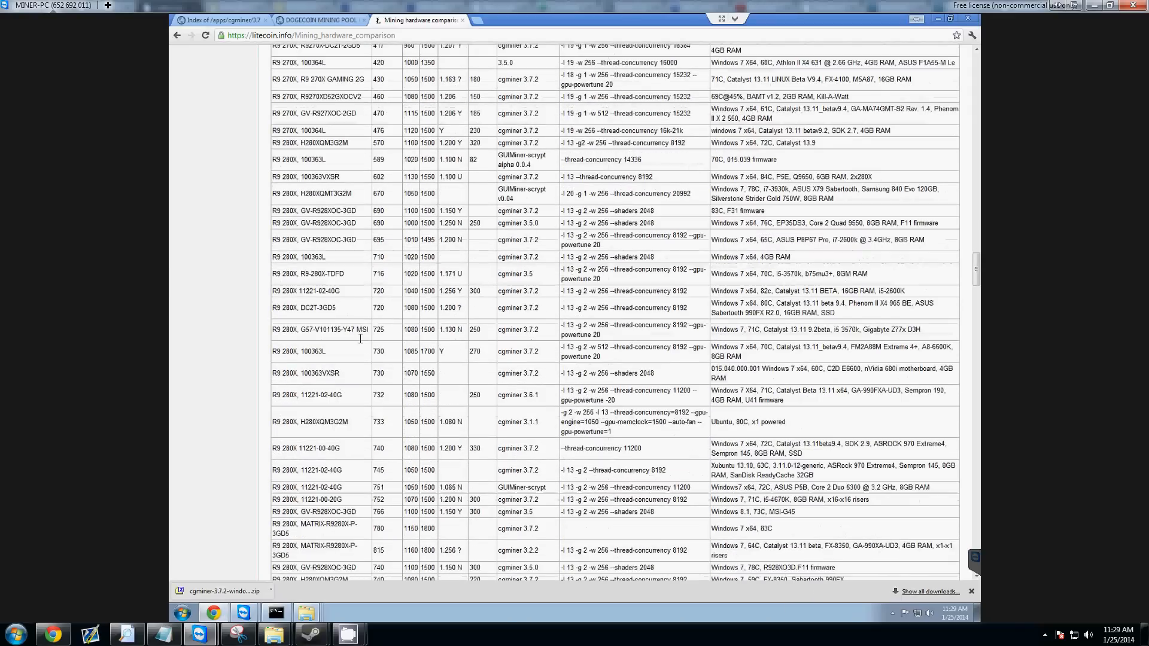
drag(273, 308, 432, 308)
click(298, 309)
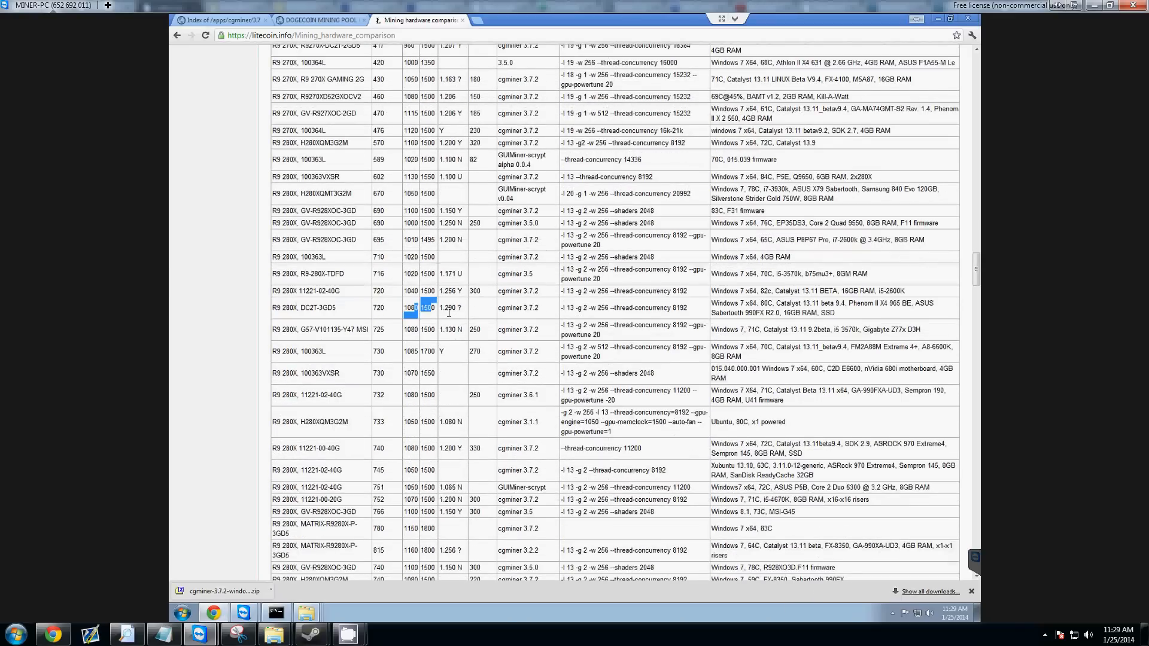
scroll(433, 302, up, 4)
scroll(434, 293, down, 2)
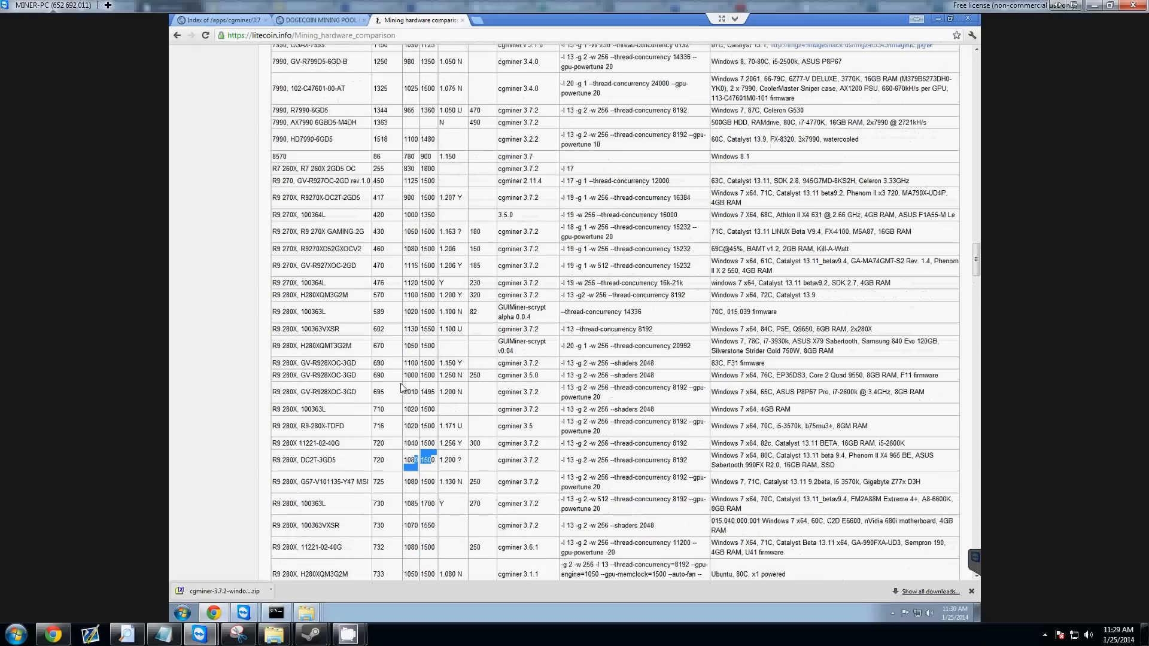
Examine the clocks and cgminer config of the third R9 280X GV-R928XOC-3GD row, and return to the cgminer folder.
click(376, 392)
drag(387, 393, 432, 392)
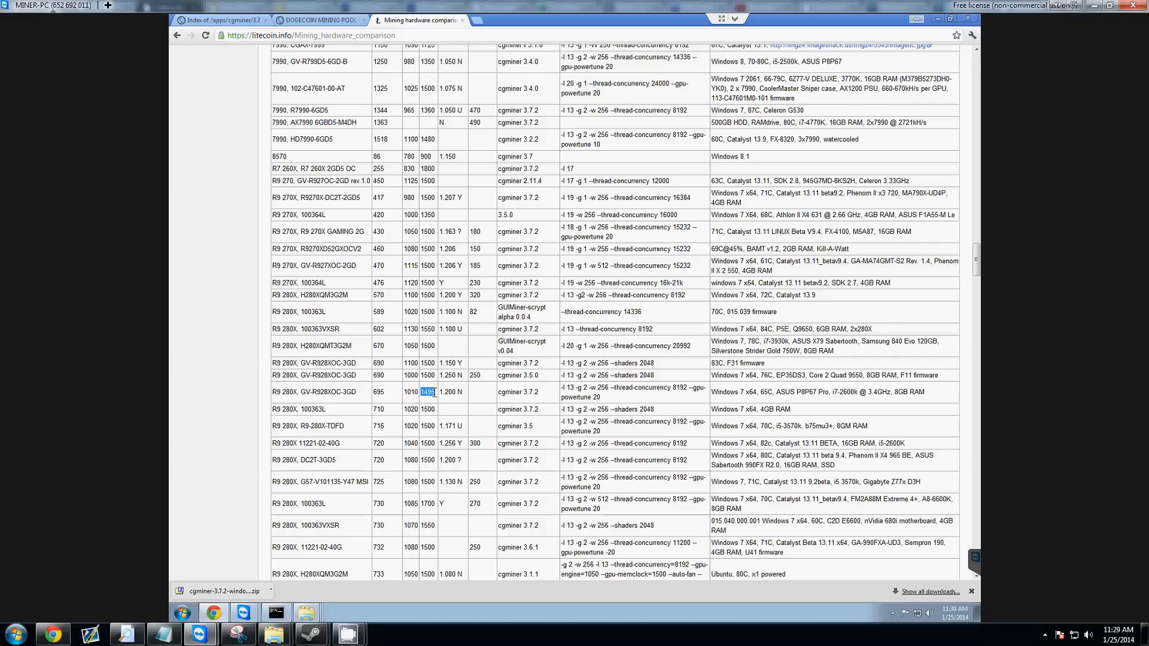
click(607, 396)
drag(596, 398, 567, 385)
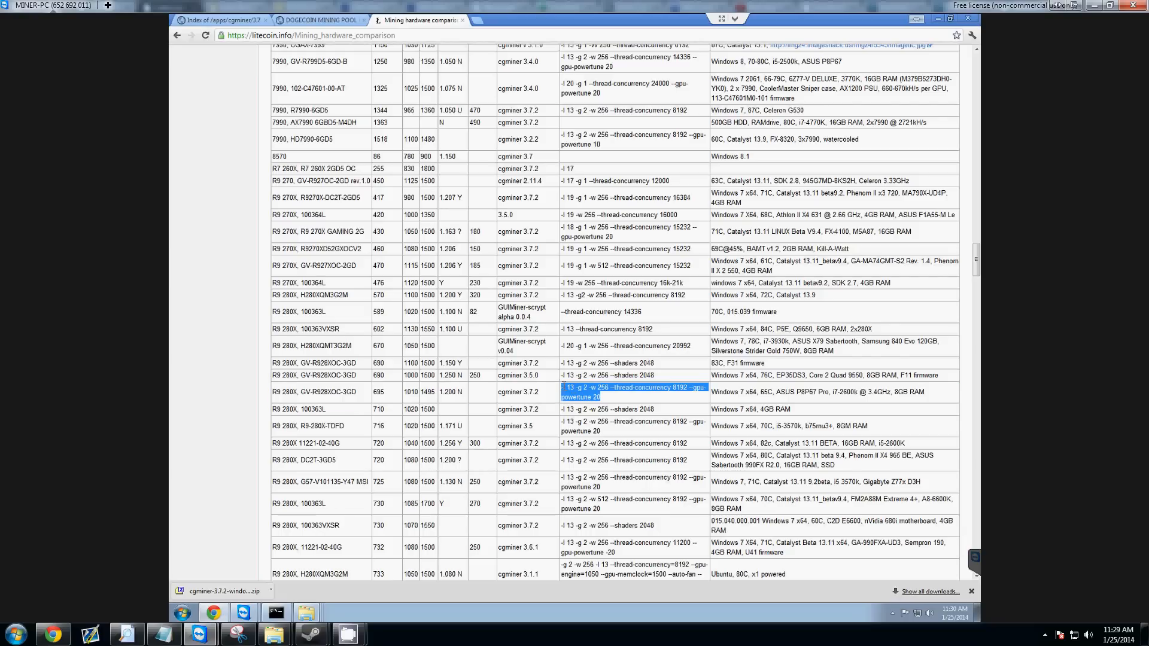
click(621, 398)
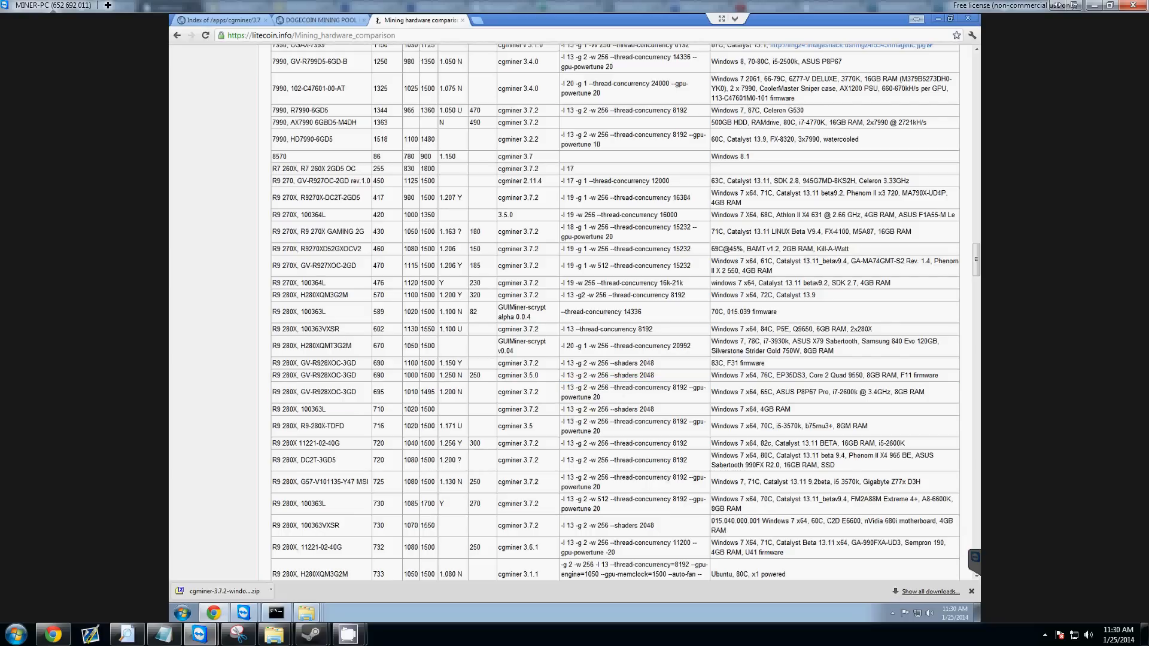
drag(605, 396, 561, 383)
click(629, 396)
click(938, 20)
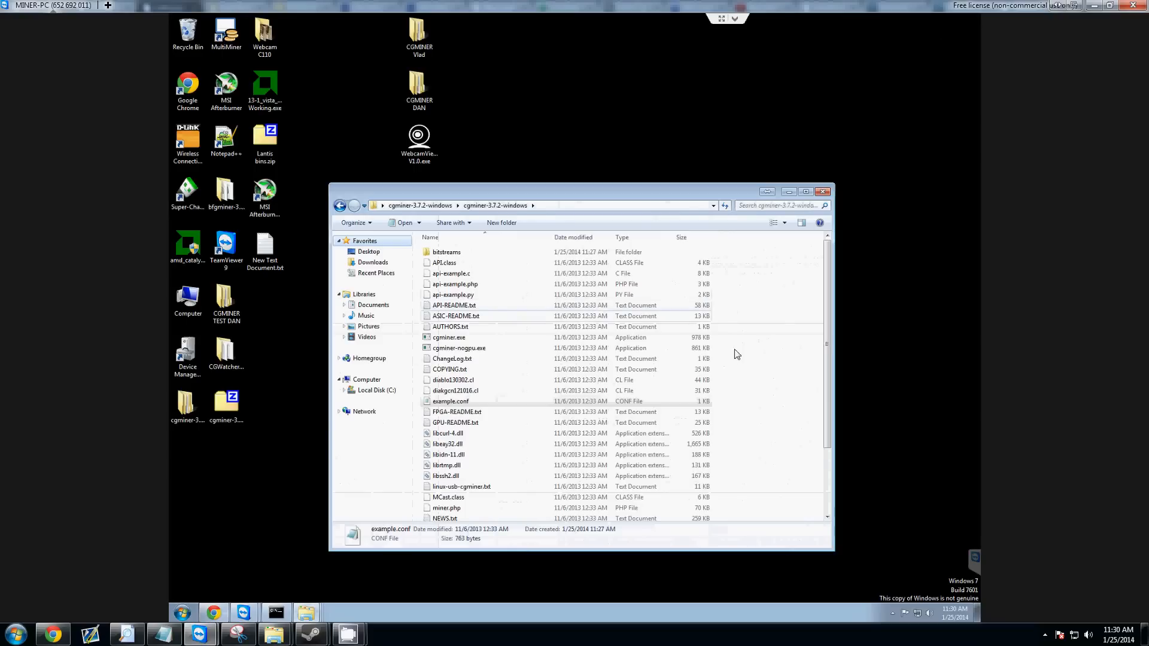
scroll(769, 360, down, 3)
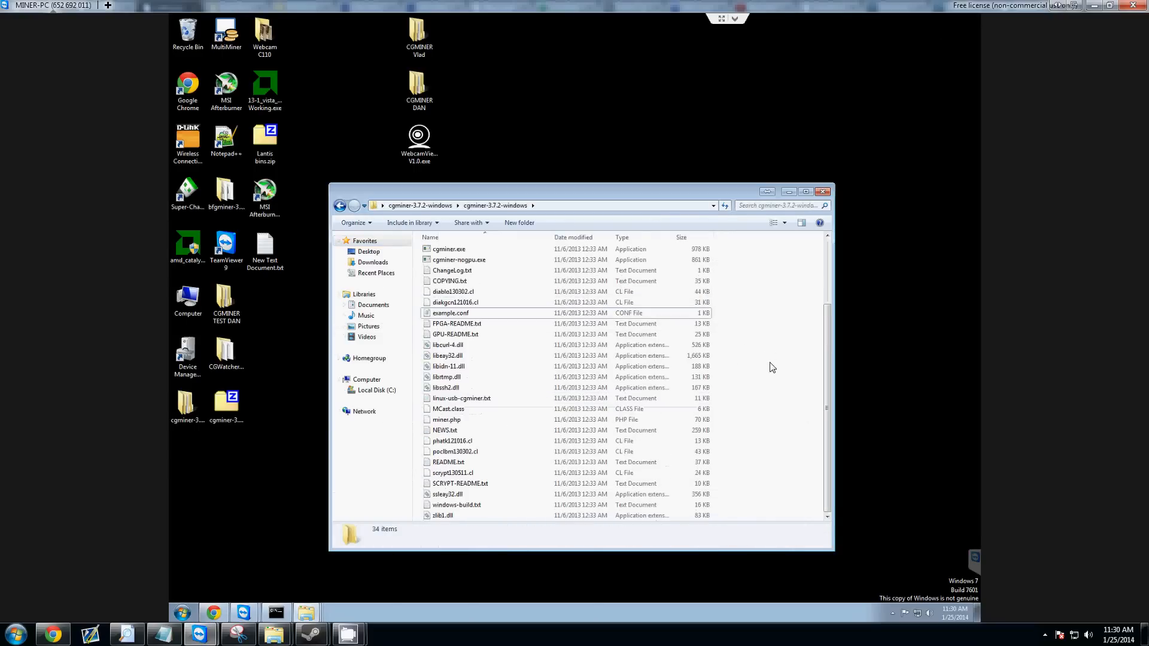
right_click(762, 440)
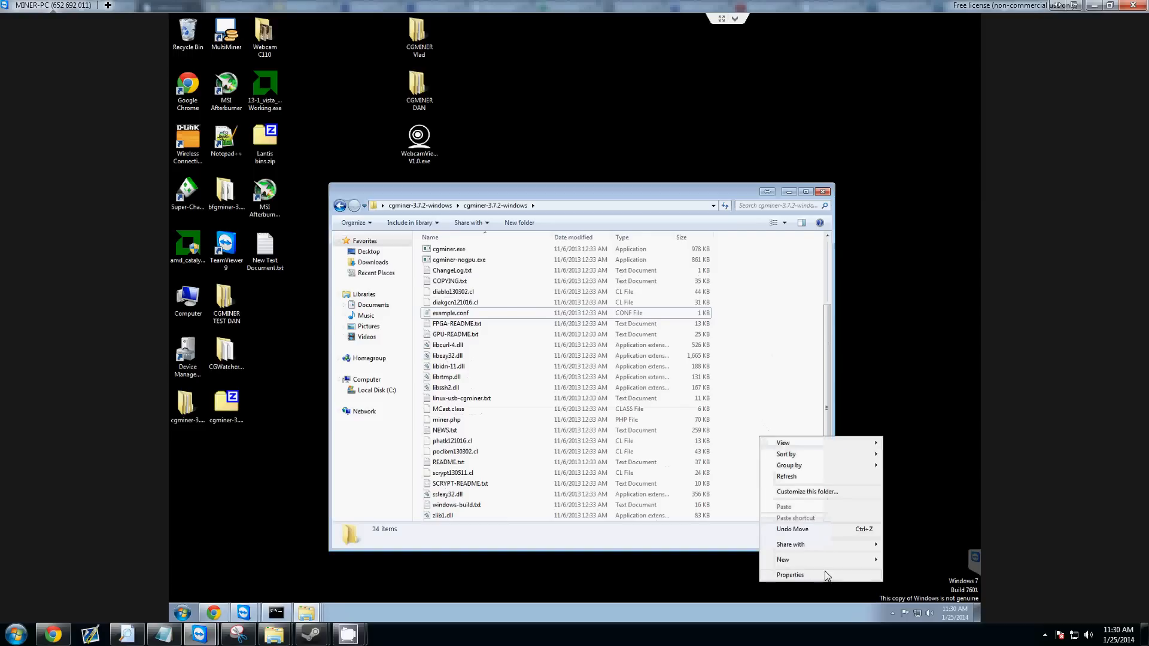
mouse_move(826, 565)
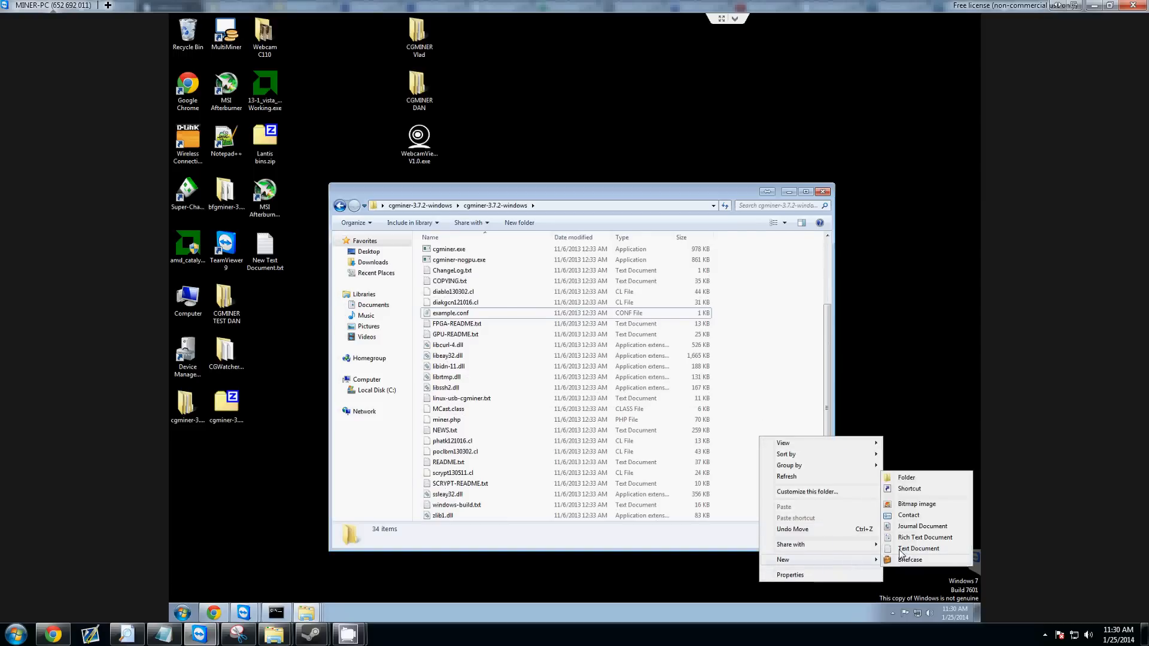
click(790, 367)
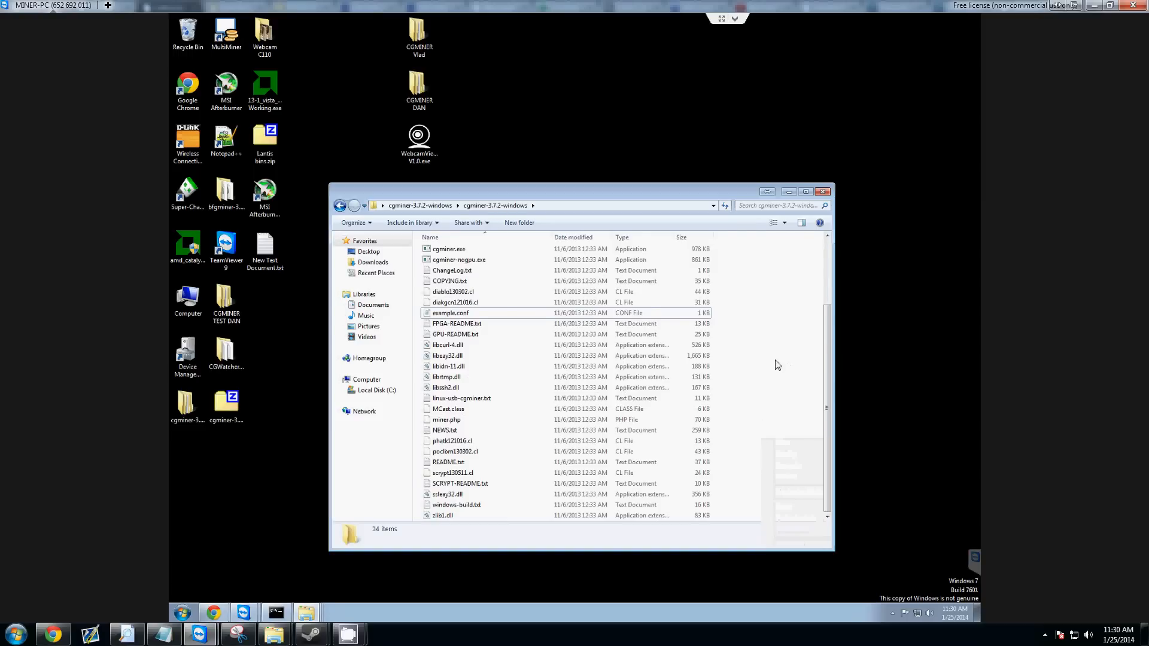
scroll(508, 422, up, 3)
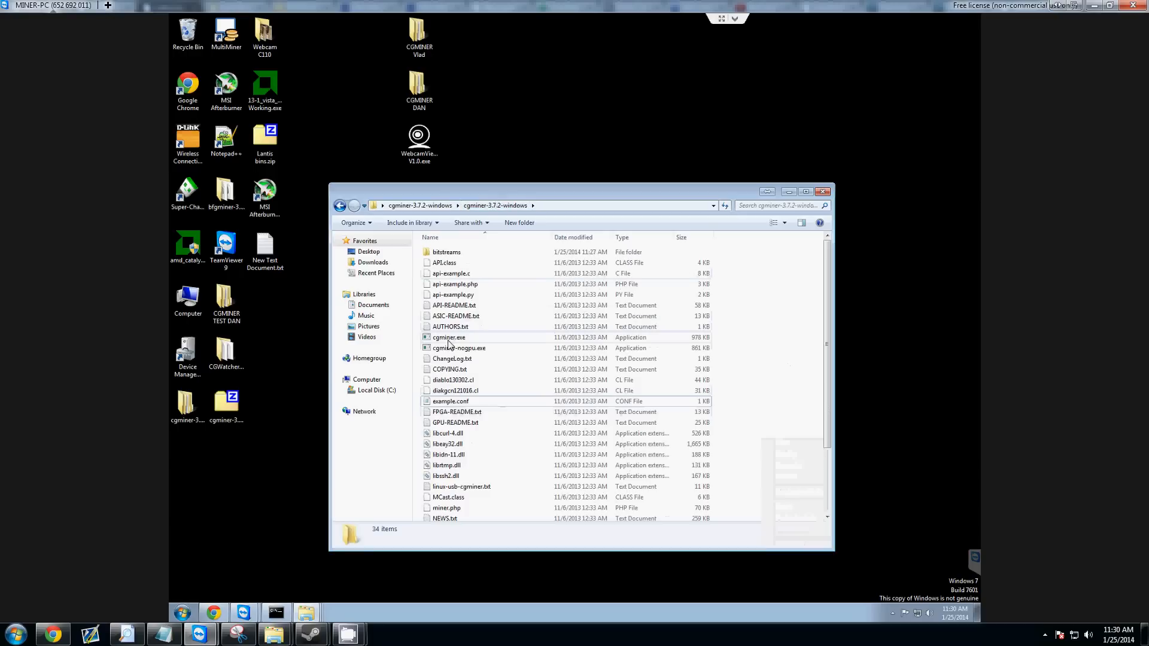
Create a text document named Dogeminingpool.txt in the cgminer-3.7.2-windows folder and open it in Notepad.
scroll(763, 426, down, 3)
right_click(752, 432)
mouse_move(802, 554)
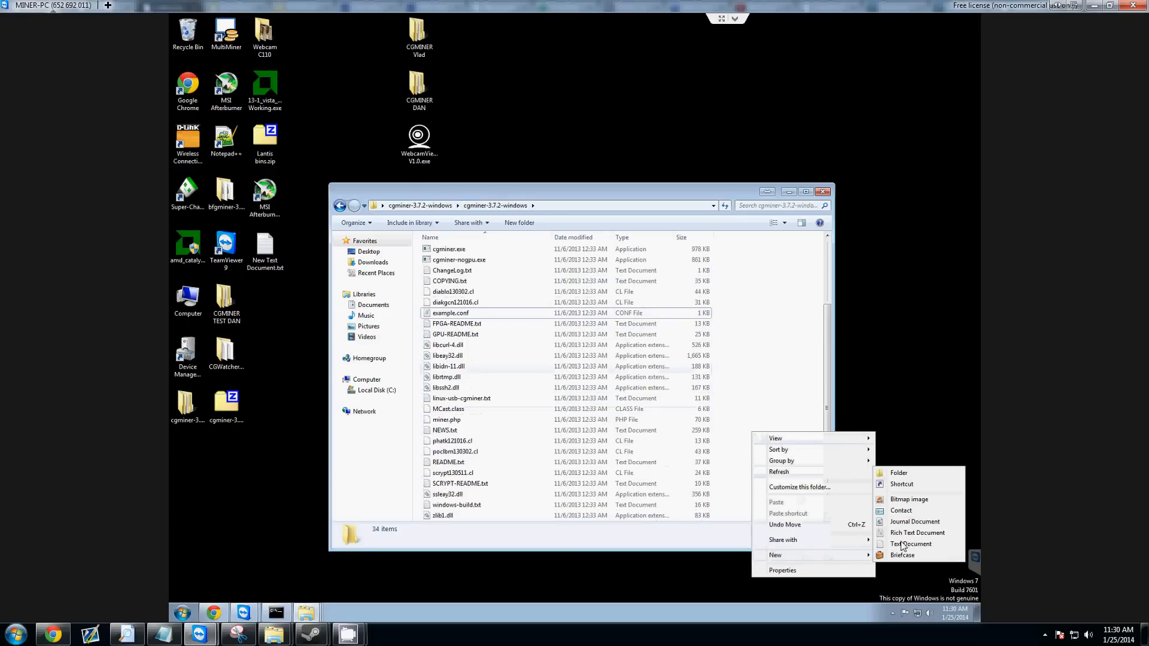
click(911, 544)
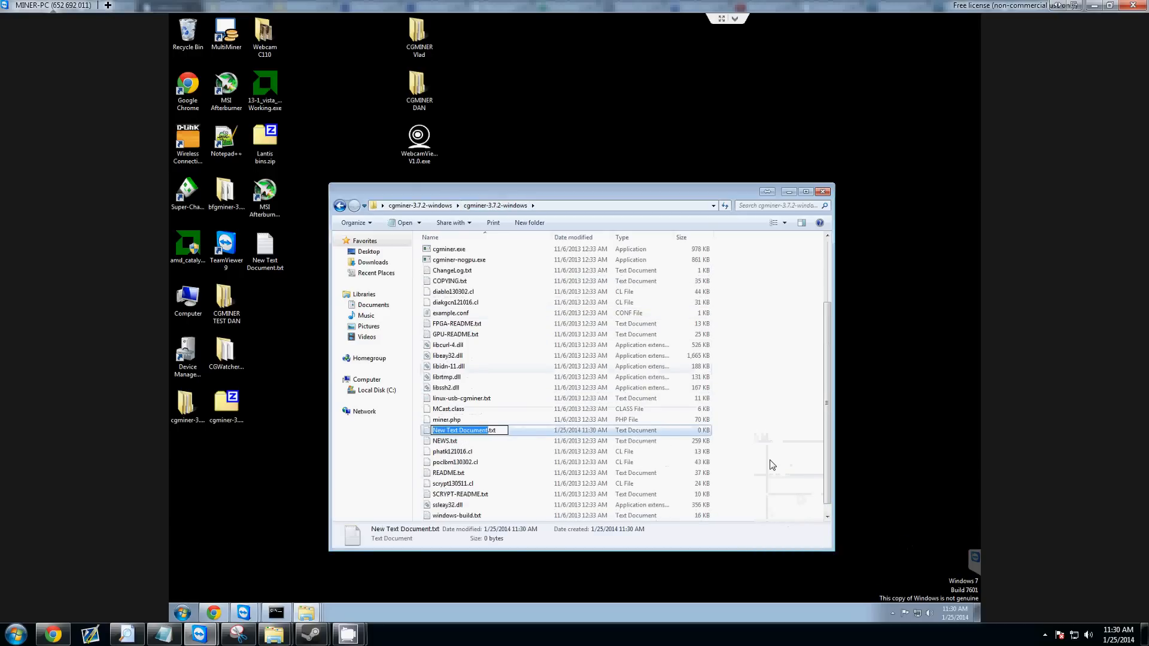
text(Dogemini)
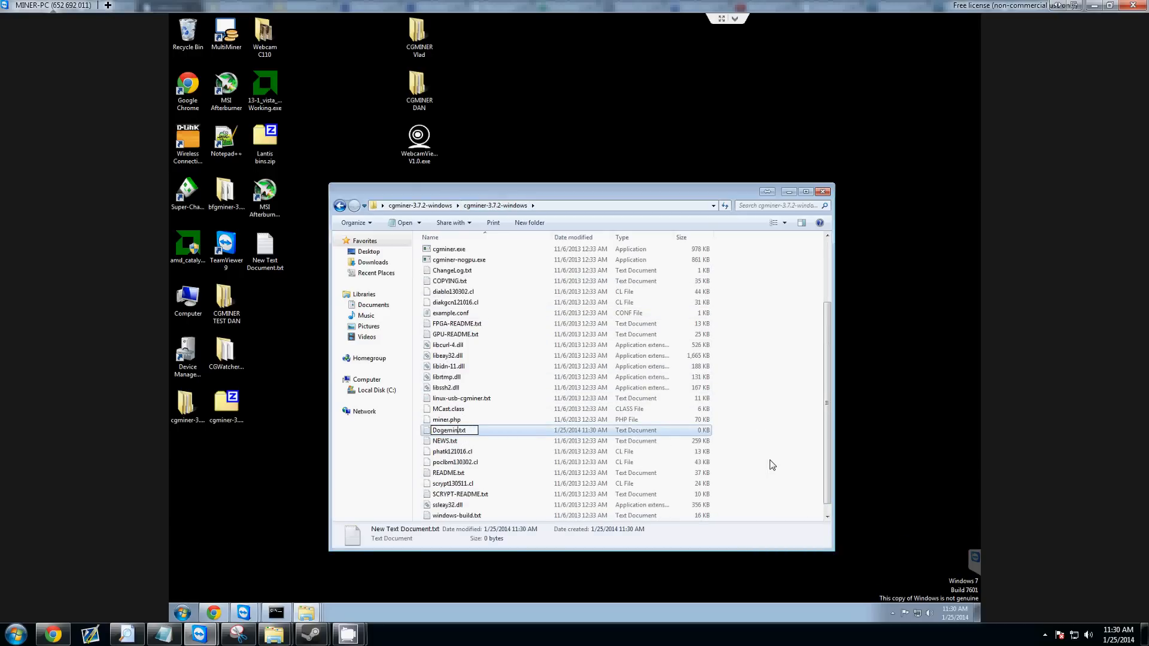
text(ngpool)
key(Return)
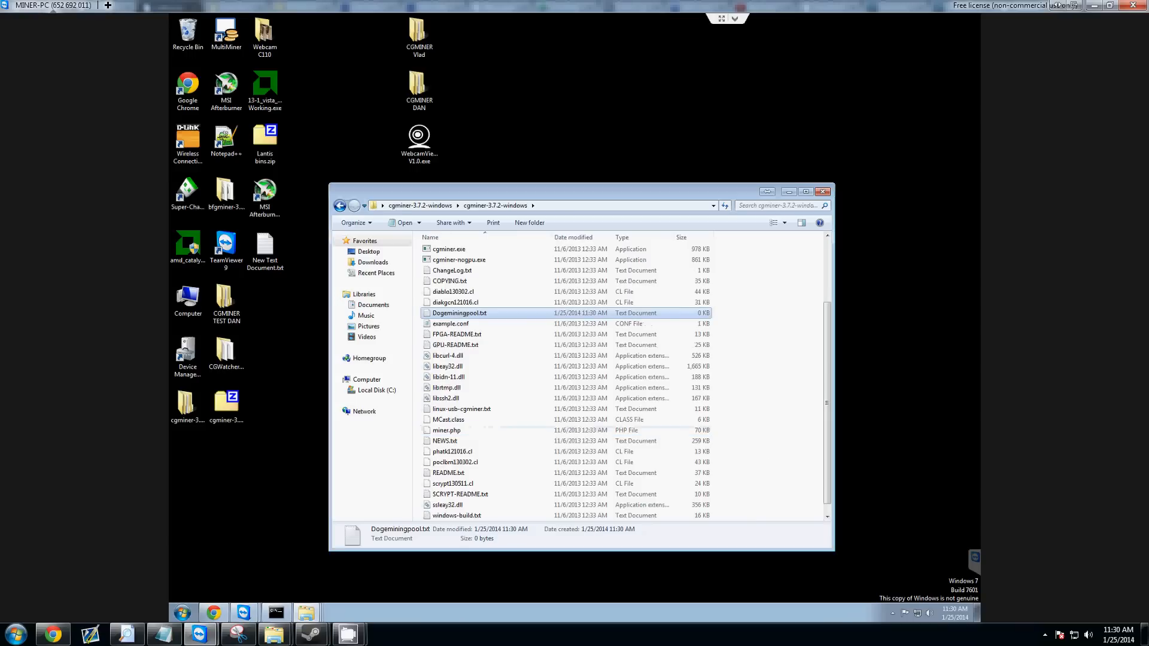
double_click(466, 314)
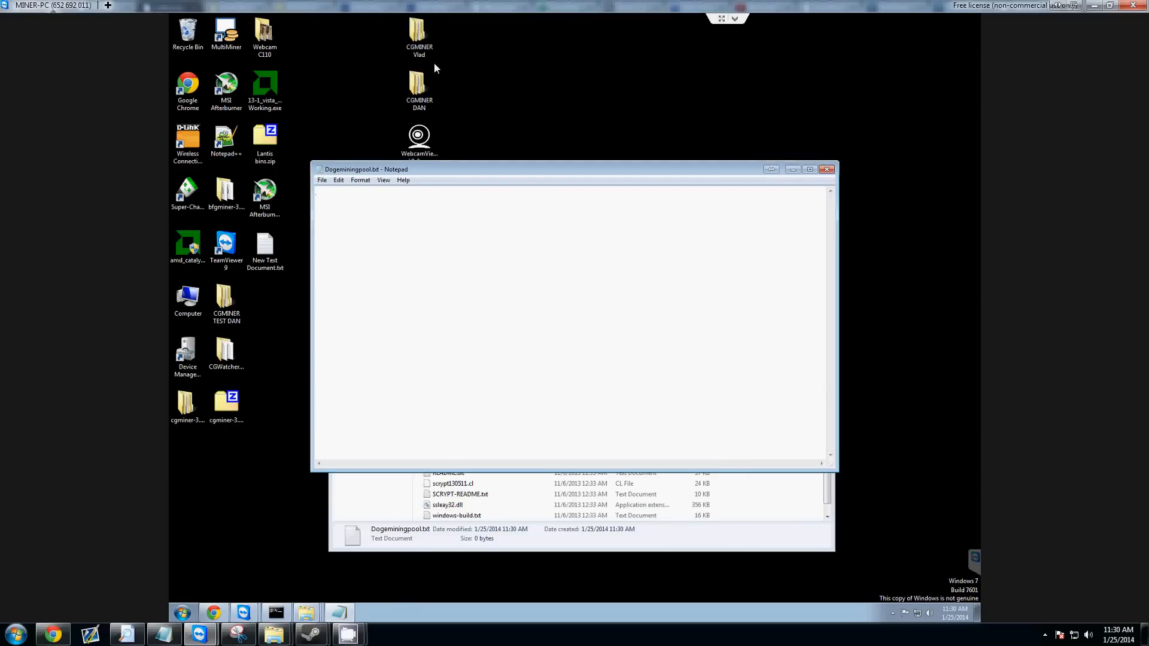
Open mine-DOGE MY POOL.bat for editing from the CGMINER folder inside the desktop's CGMINER DAN folder.
double_click(419, 87)
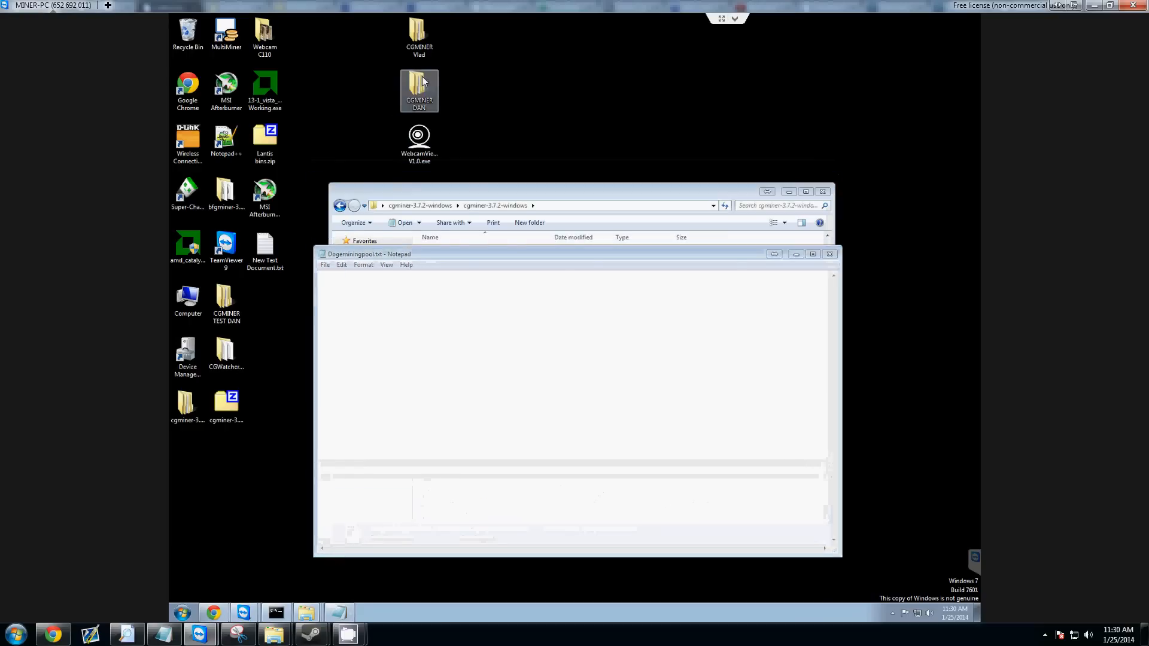
double_click(472, 274)
scroll(504, 323, down, 5)
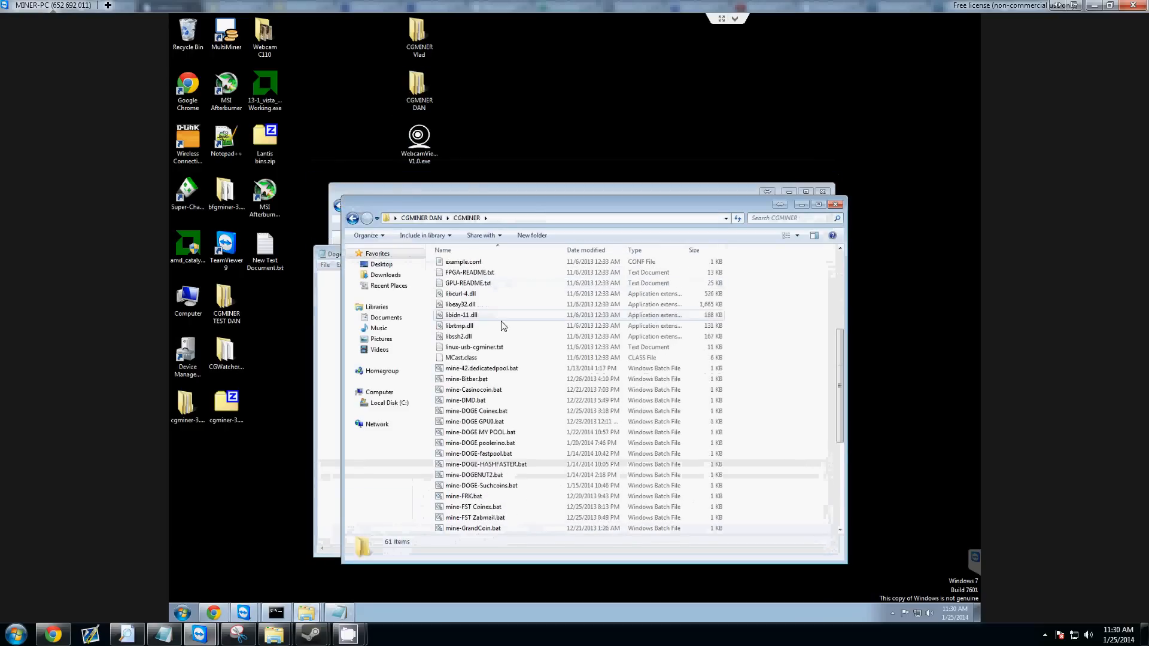
scroll(498, 368, down, 2)
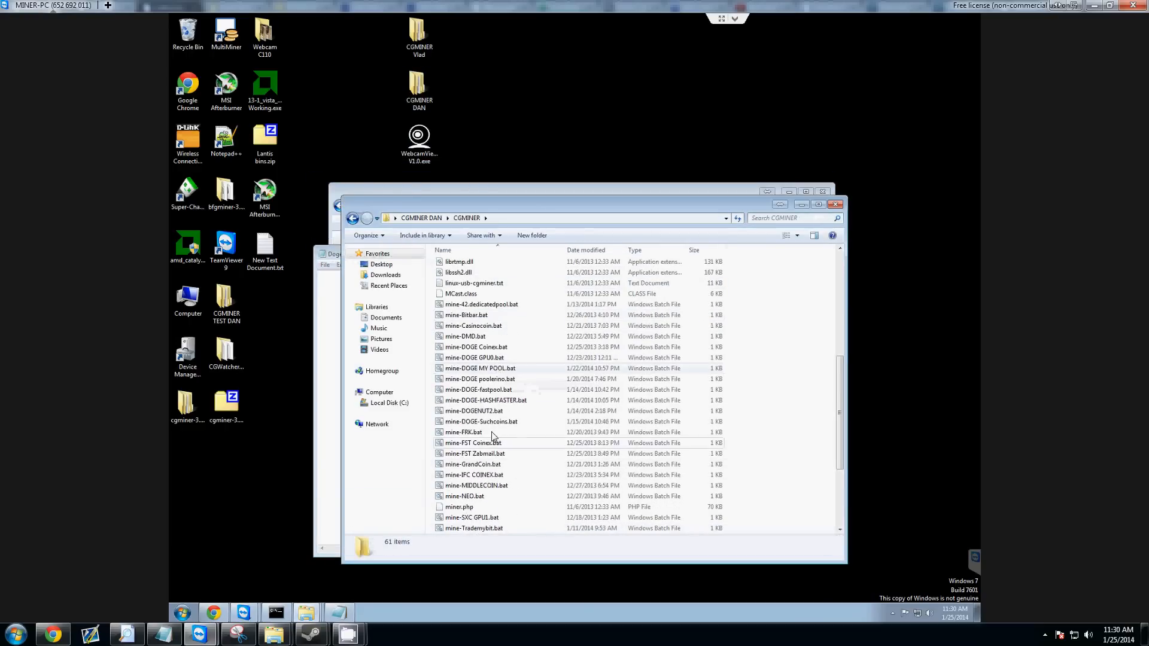
right_click(478, 368)
click(499, 388)
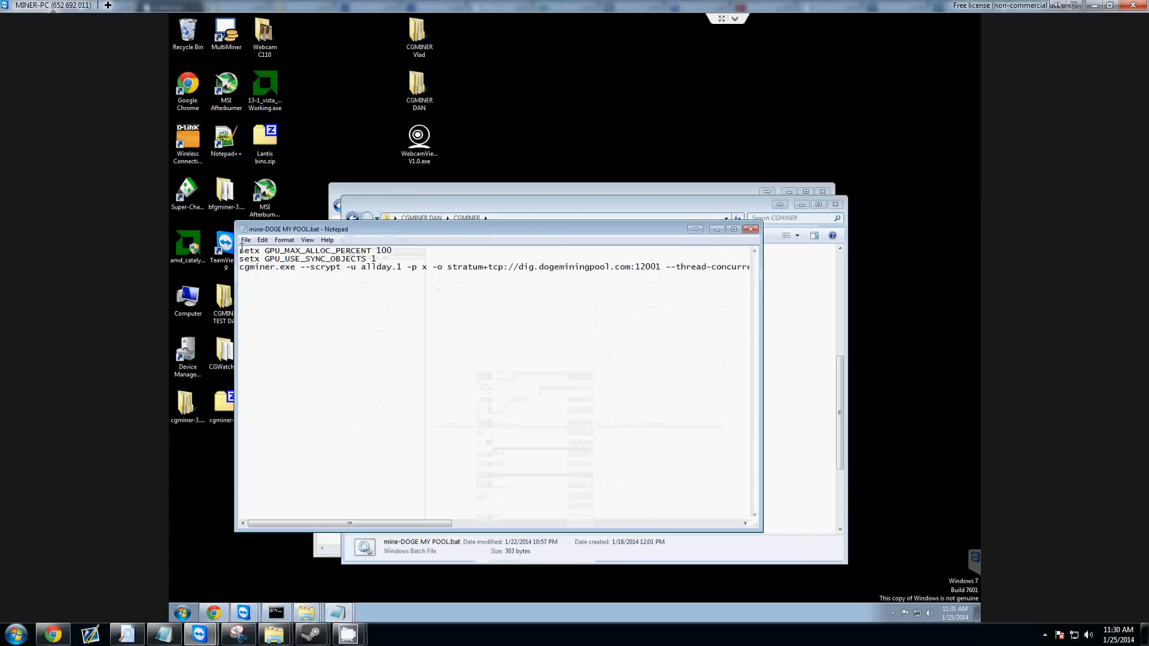
Copy the GPU_MAX_ALLOC_PERCENT 100 and GPU_USE_SYNC_OBJECTS 1 setx lines from mine-DOGE MY POOL.bat into Dogeminingpool.txt.
mouse_move(242, 247)
mouse_down()
mouse_move(392, 252)
mouse_move(244, 259)
mouse_up()
click(379, 259)
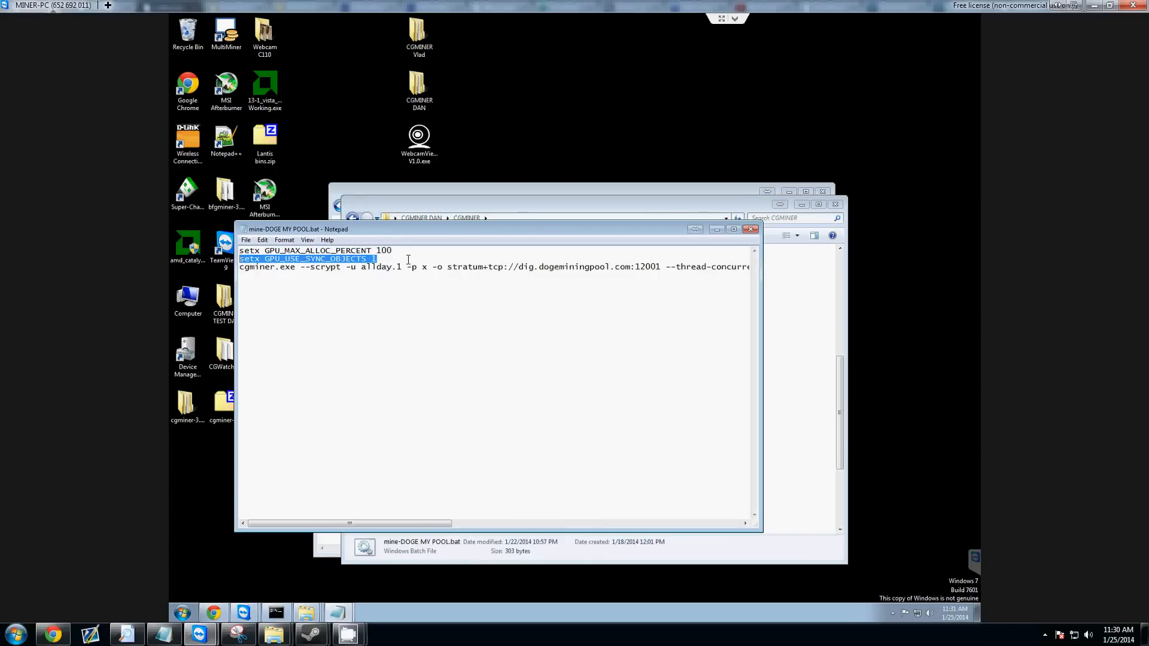
click(375, 258)
drag(373, 259, 236, 249)
key(ctrl+c)
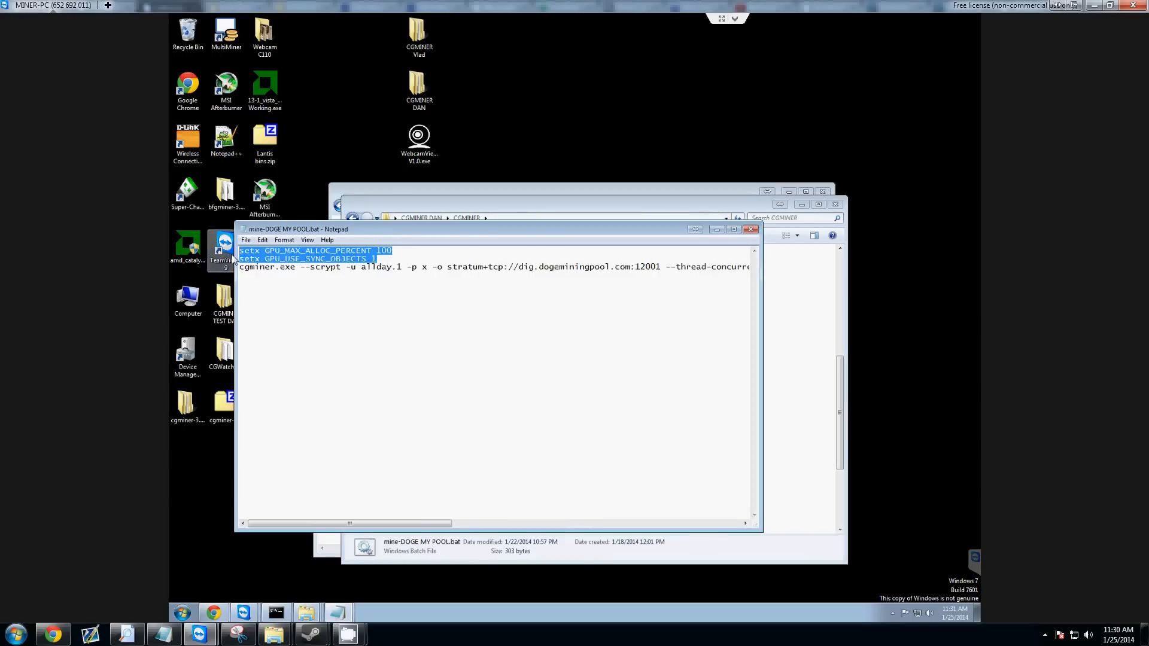
mouse_move(338, 612)
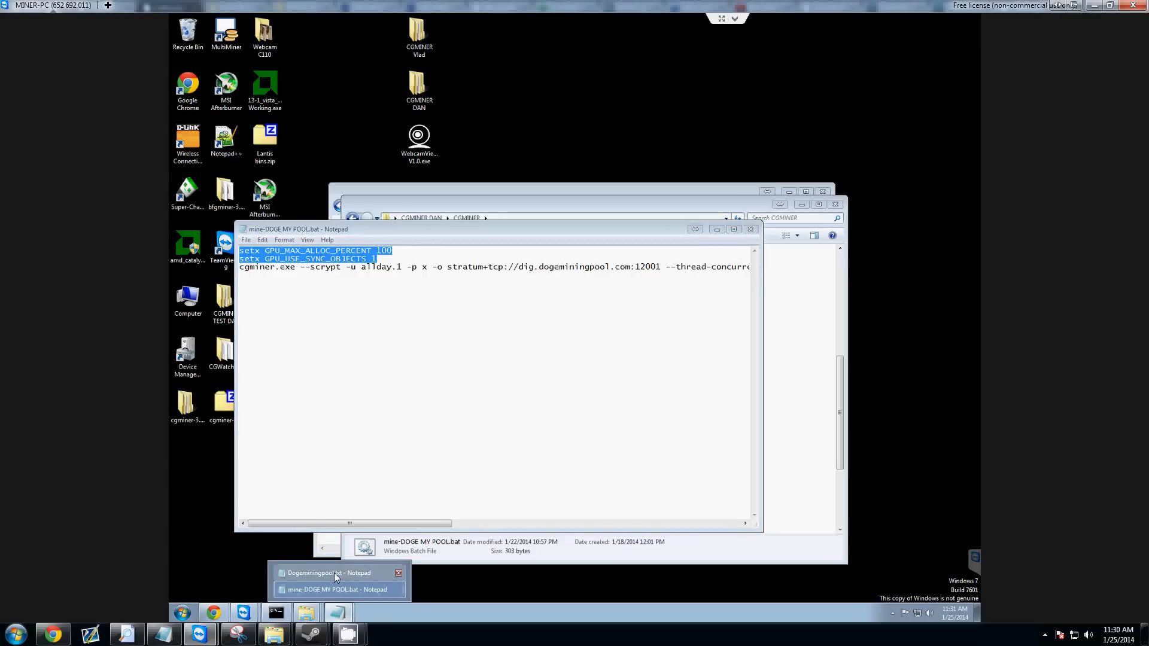
click(333, 590)
key(ctrl+v)
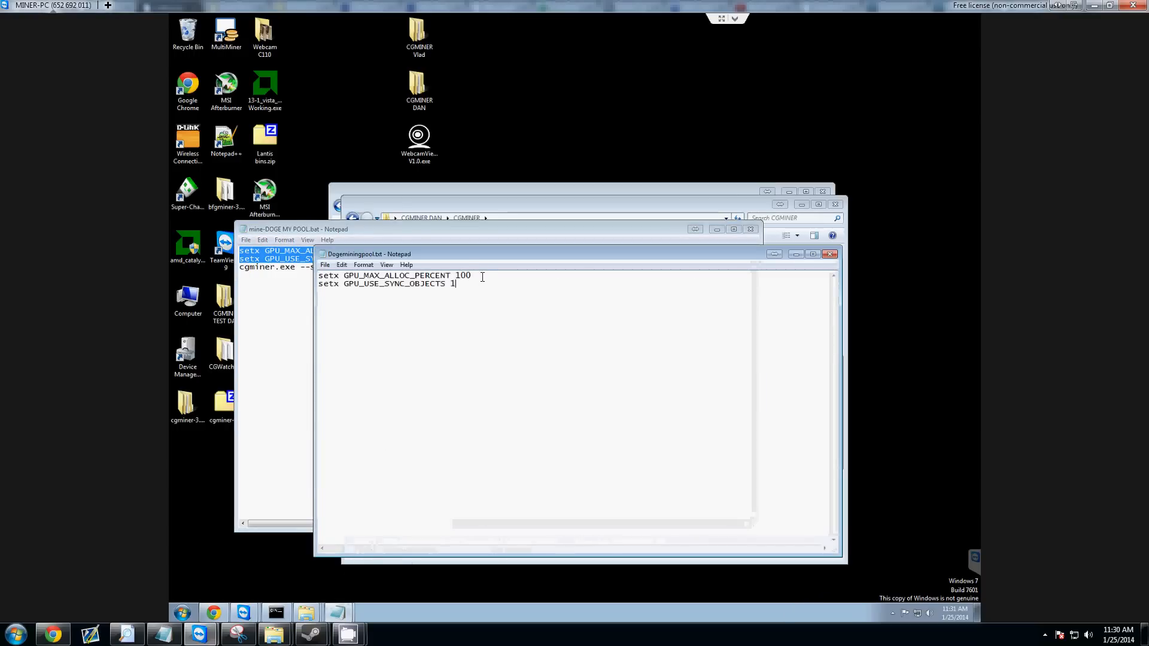
Examine the two setx lines in Dogeminingpool.txt.
drag(482, 277, 322, 264)
drag(479, 276, 323, 276)
drag(473, 277, 324, 272)
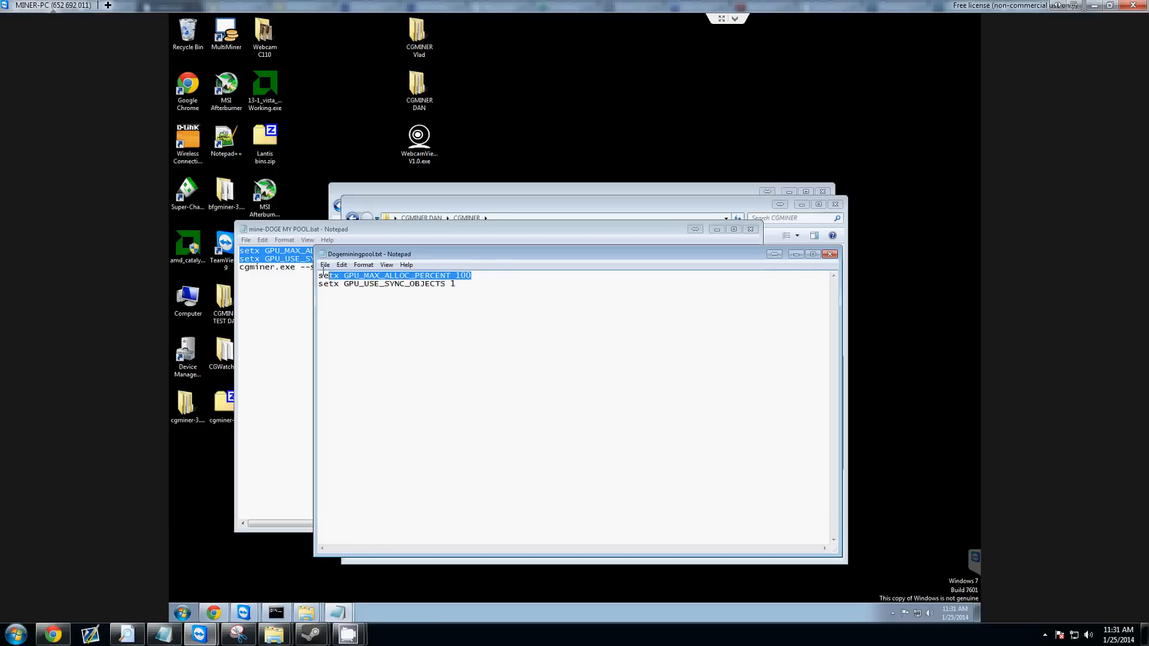
click(354, 276)
drag(467, 288, 345, 286)
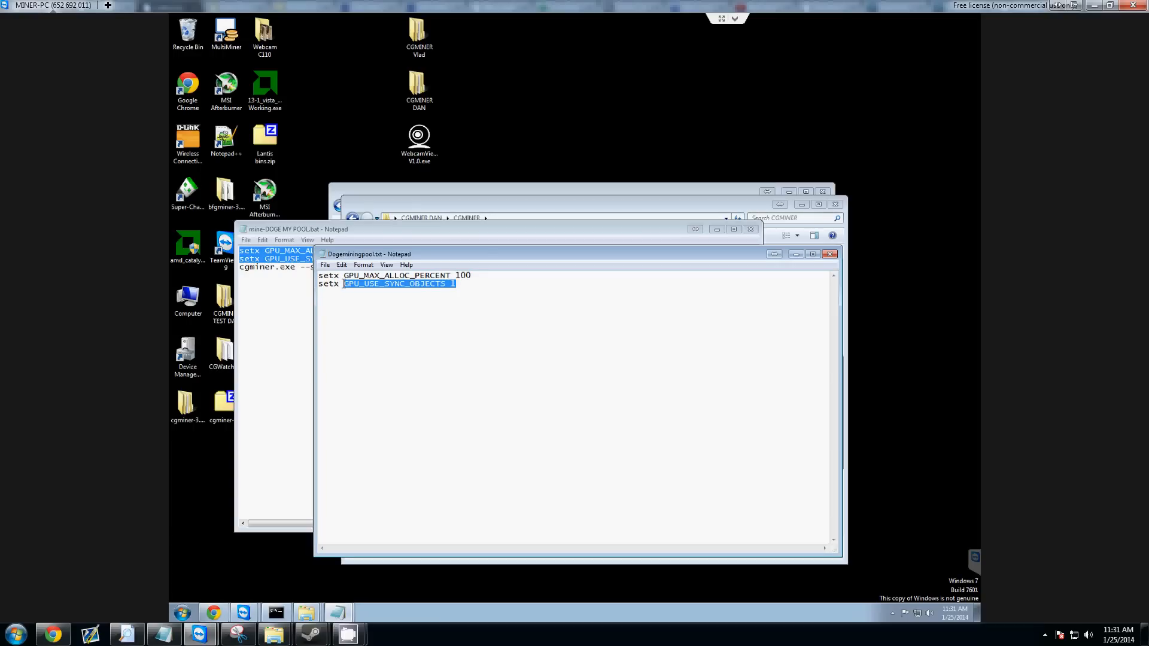
click(360, 308)
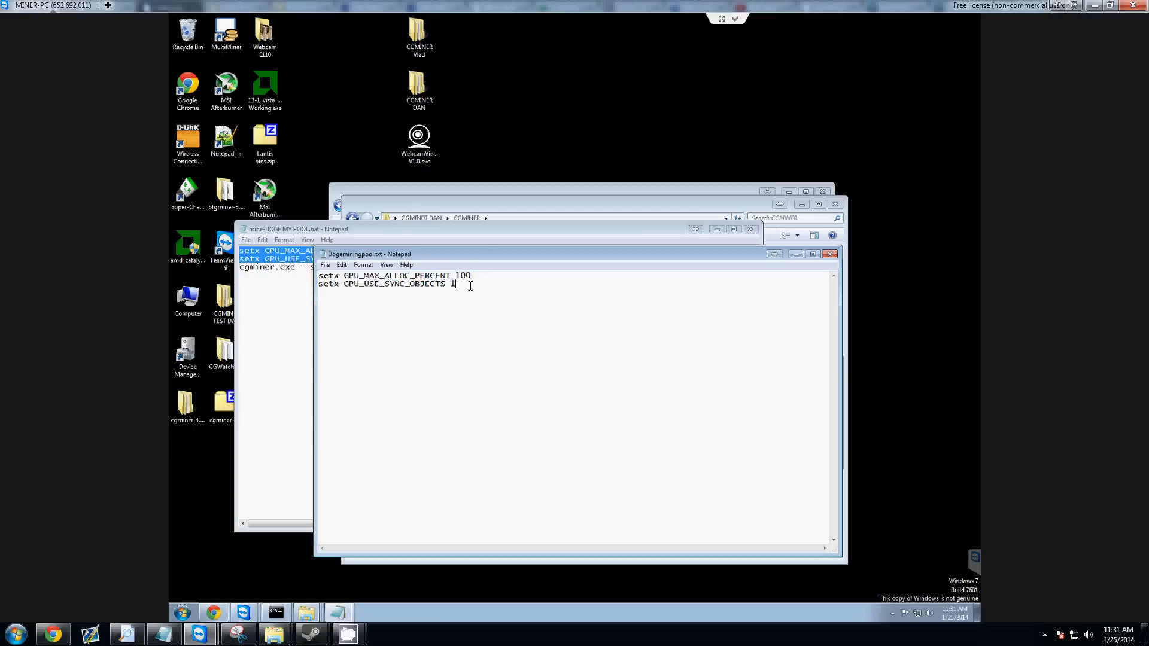
drag(471, 286, 307, 300)
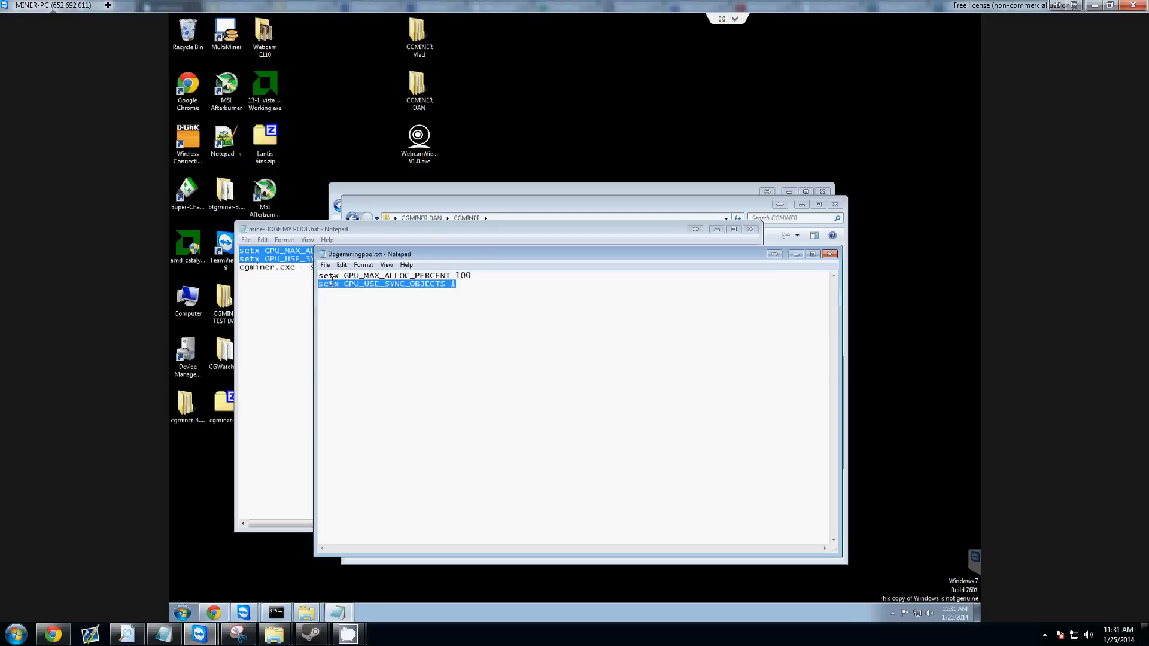
click(331, 283)
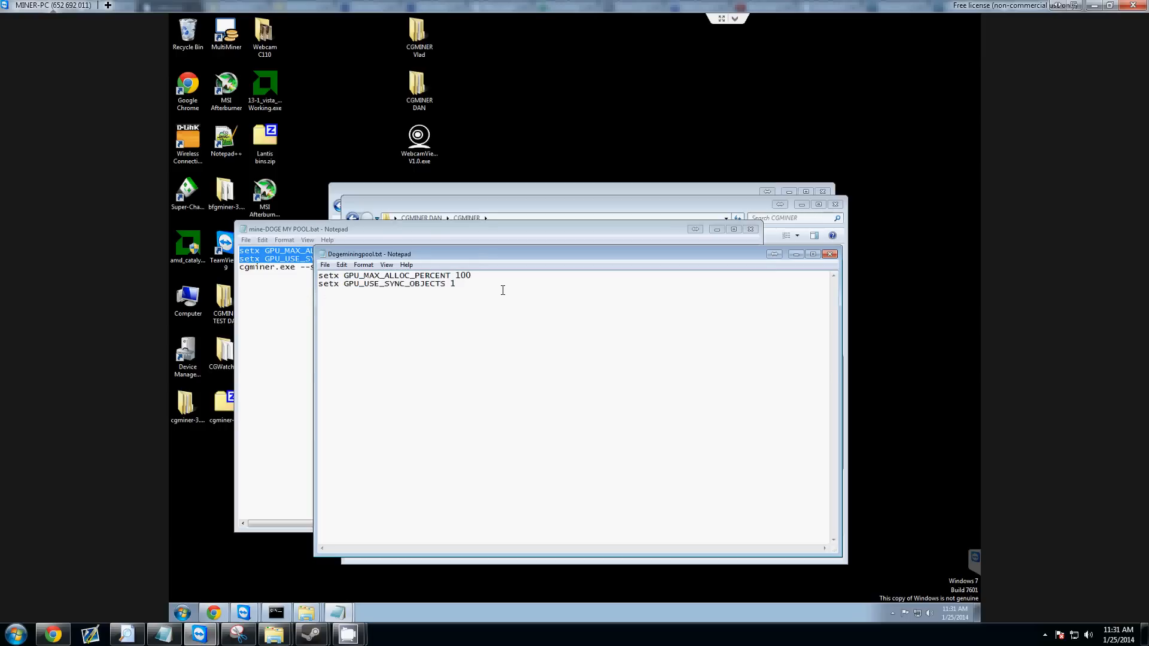
Copy the cgminer.exe --scrypt command, with its worker login, password and stratum+tcp://dig.dogeminingpool.com:12001 address, onto a new line of Dogeminingpool.txt.
click(264, 325)
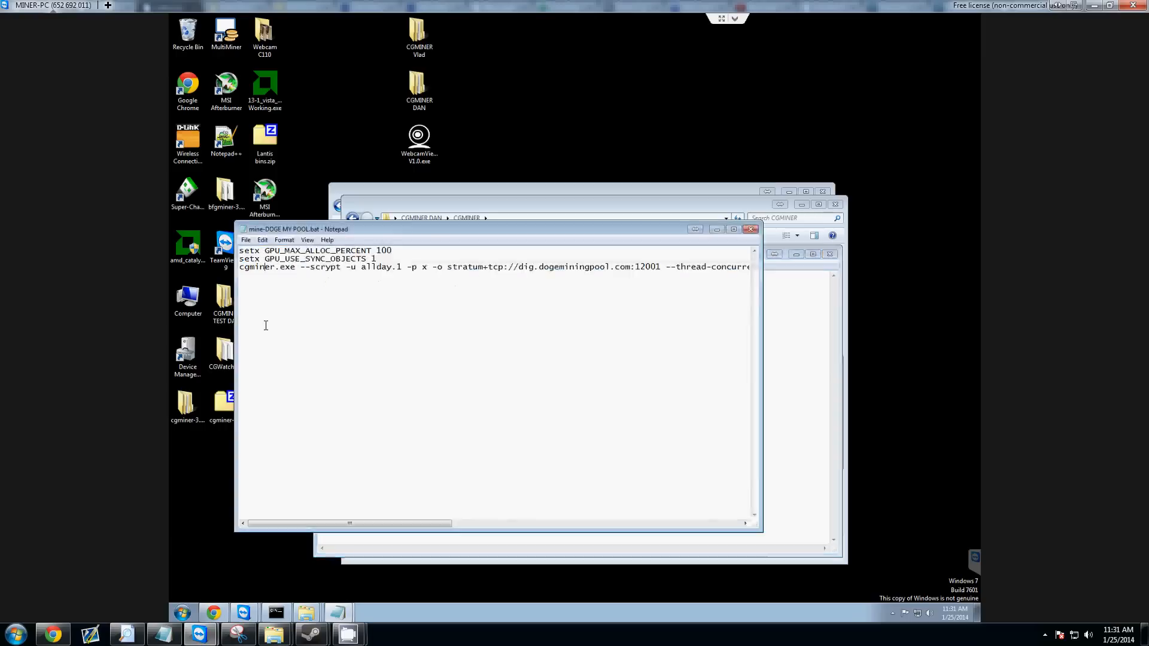
drag(241, 268, 659, 272)
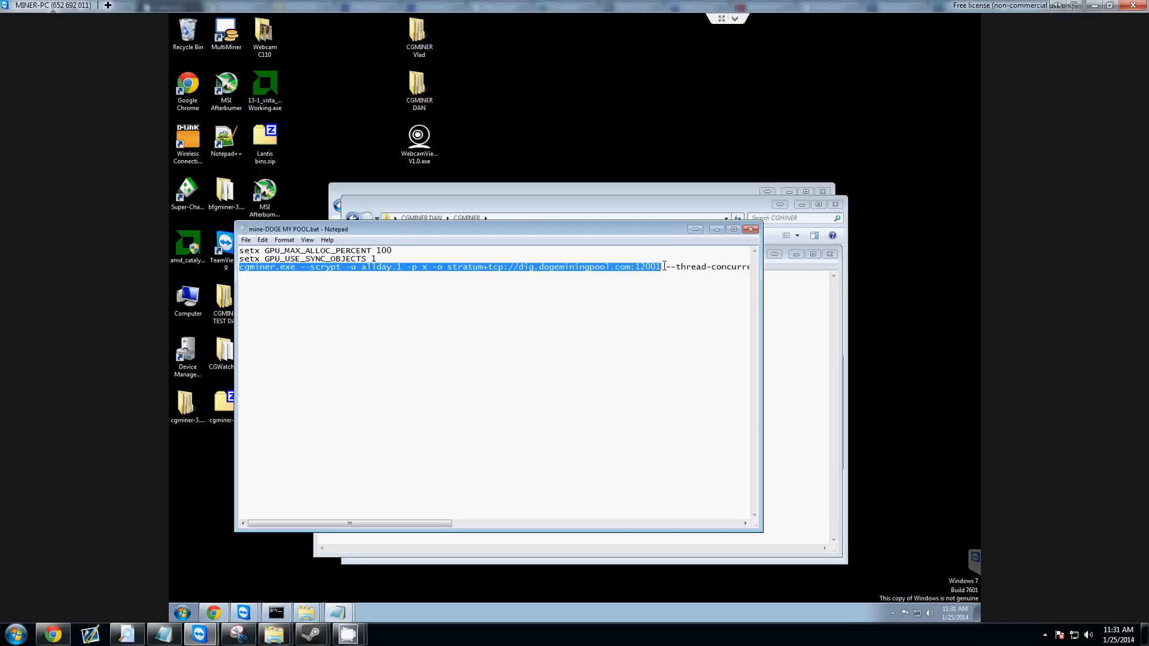
click(781, 321)
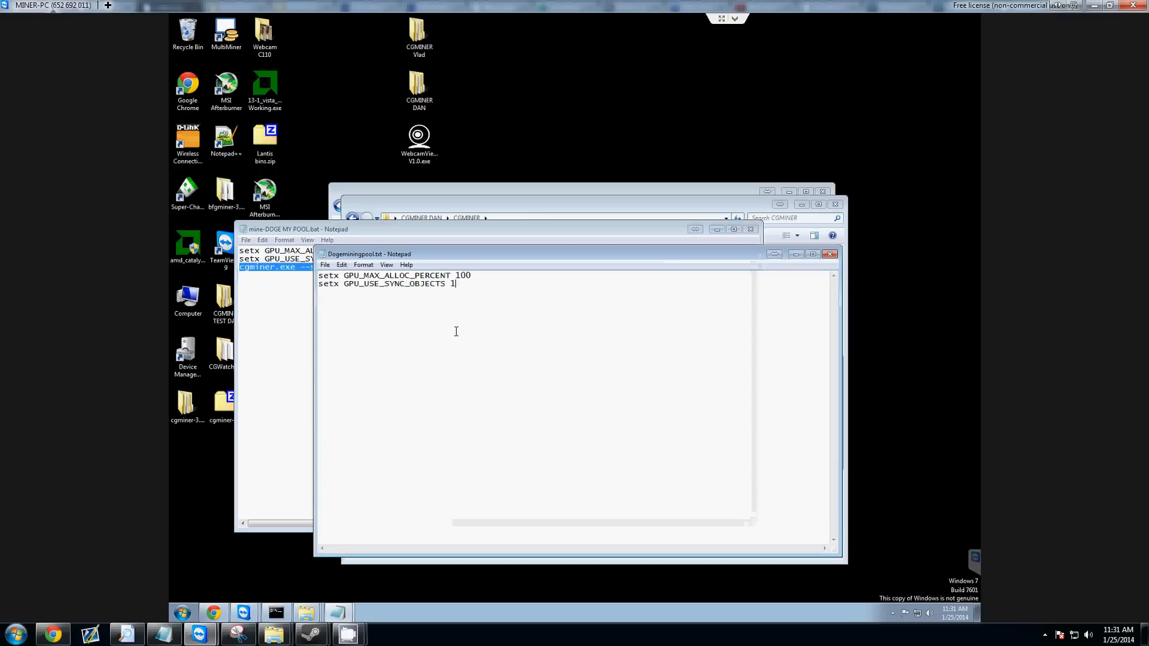
key(Return)
text(cgminer.exe --scrypt -u allday.1 -p x -o stratum+tcp://dig.dogeminingpool.com:12001)
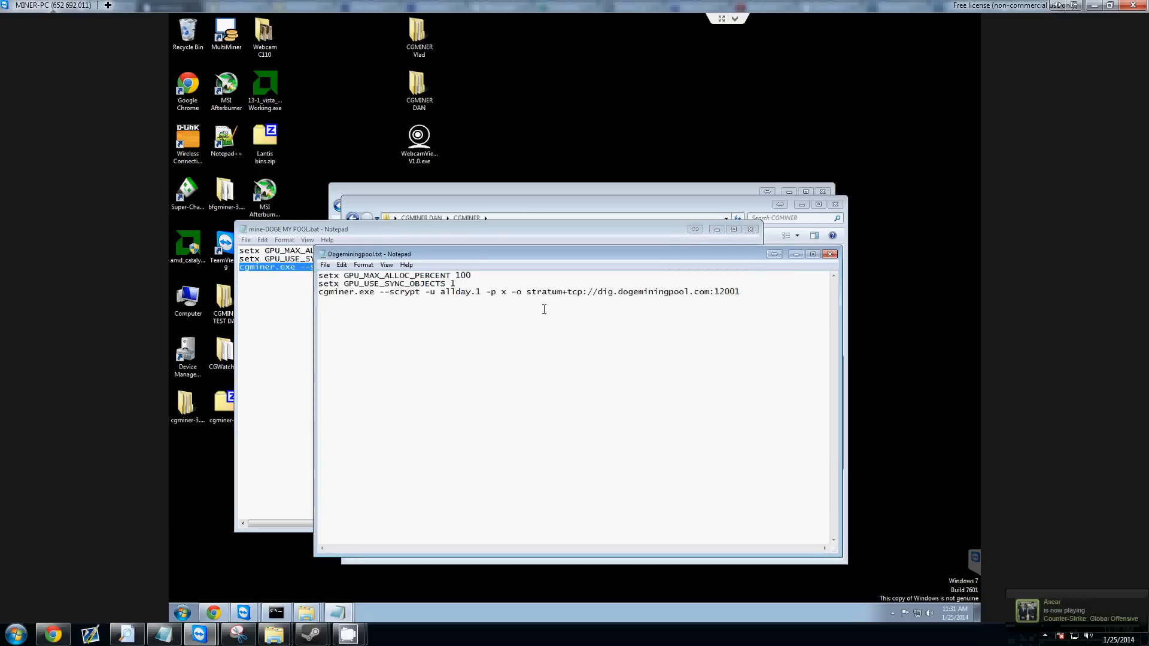
Examine the worker login, worker password and stratum pool address in the cgminer command of Dogeminingpool.txt.
drag(782, 292, 475, 293)
click(459, 316)
click(477, 293)
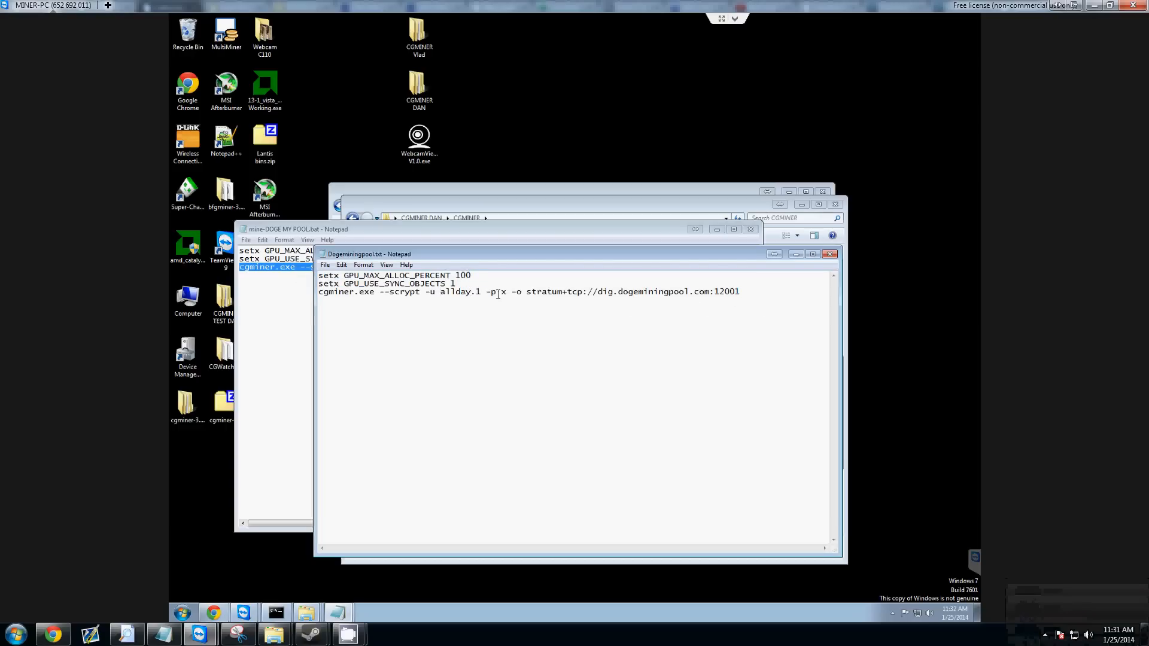
double_click(504, 292)
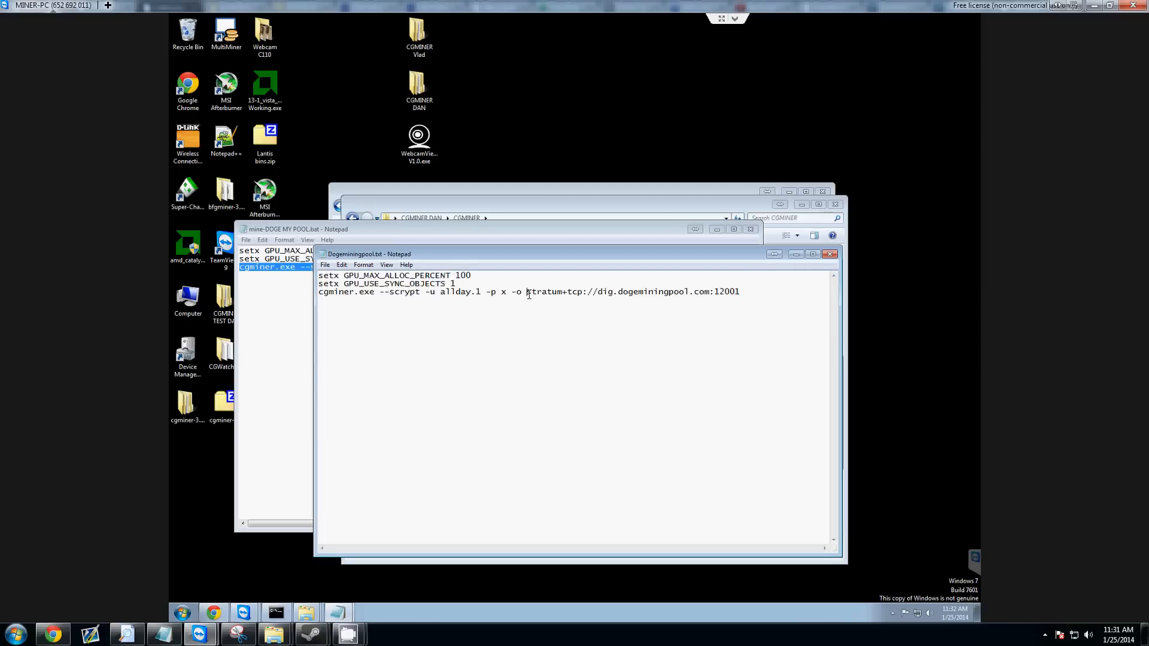
drag(529, 294, 747, 296)
click(752, 298)
Return to mine-DOGE MY POOL.bat and look through the cgminer options that follow the pool address.
drag(537, 253, 542, 275)
click(549, 230)
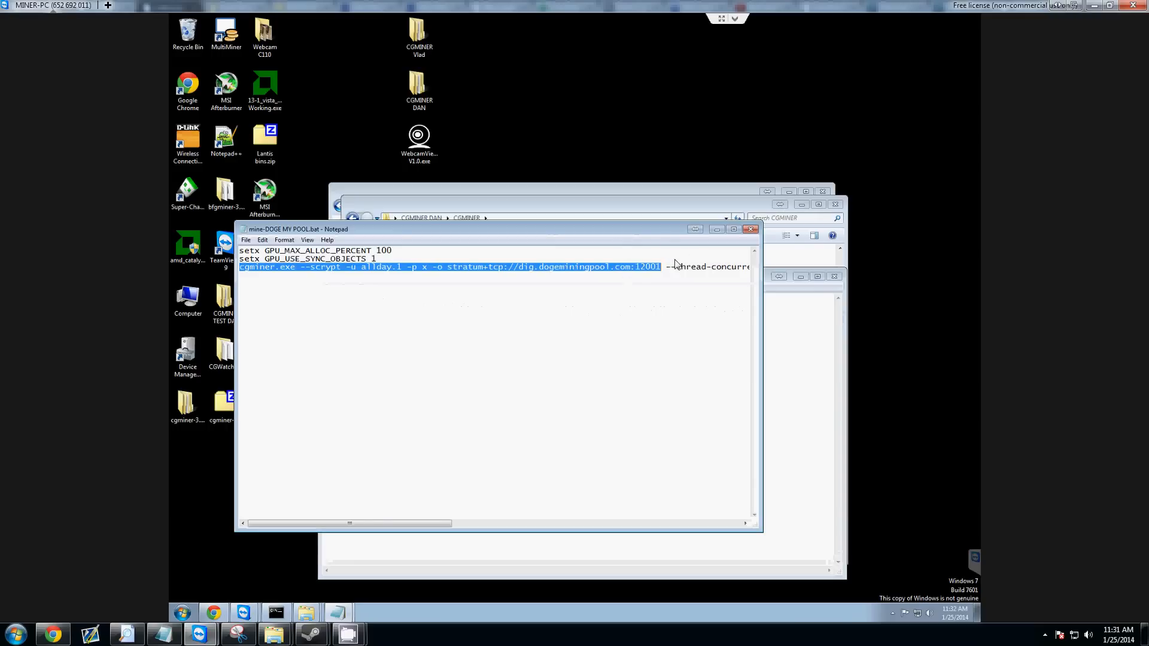
scroll(603, 290, right, 3)
scroll(602, 290, right, 12)
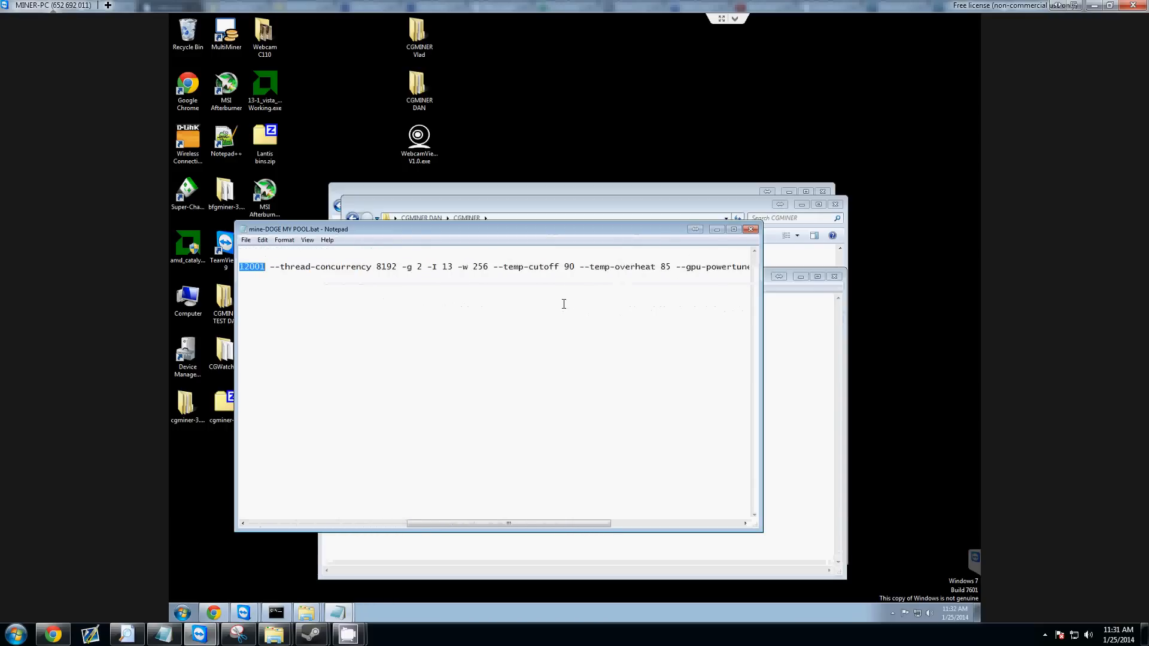
scroll(562, 305, right, 5)
scroll(546, 321, left, 7)
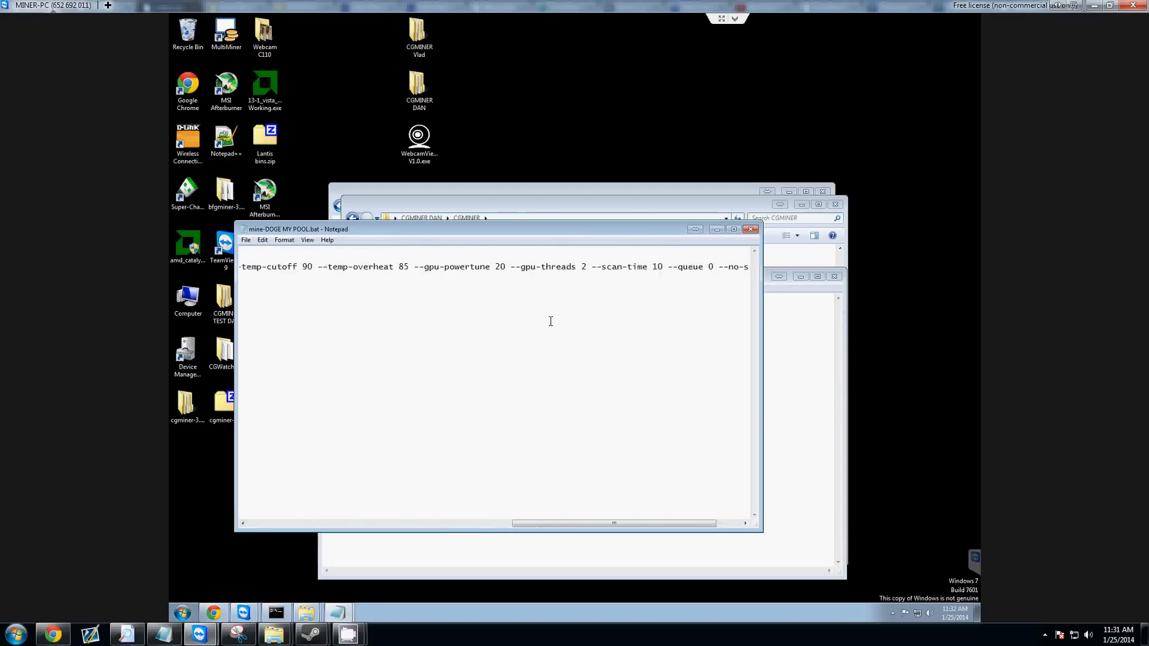
scroll(519, 331, left, 7)
click(520, 332)
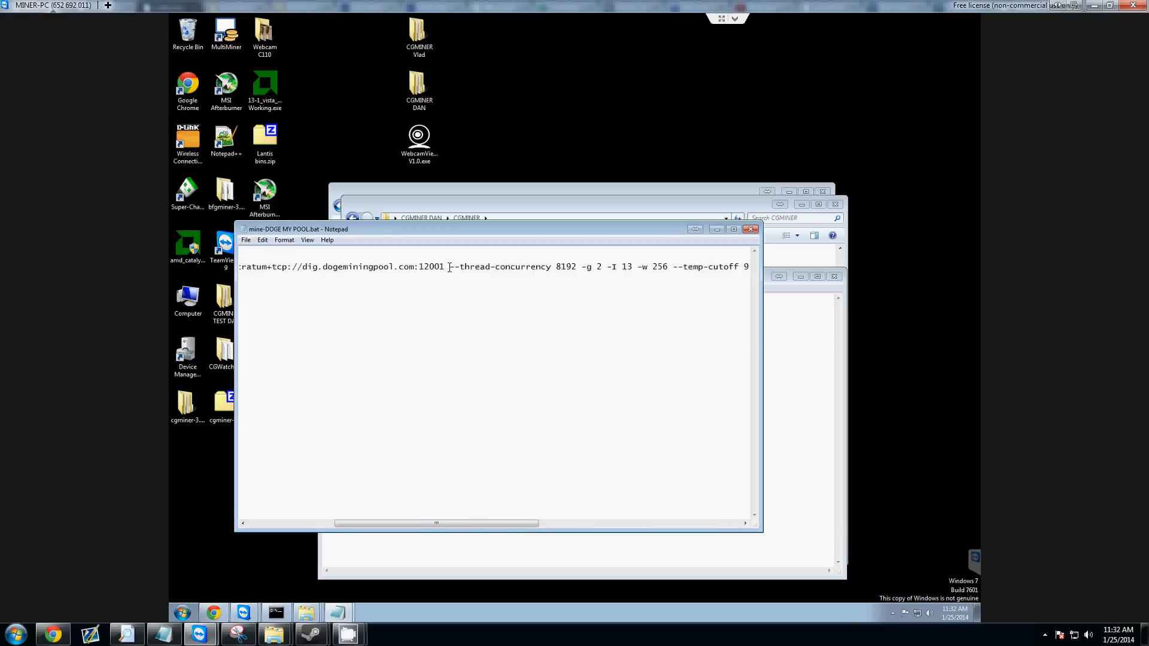
Examine the --thread-concurrency option in the cgminer command of mine-DOGE MY POOL.bat.
drag(452, 267, 484, 261)
drag(432, 523, 524, 521)
click(486, 267)
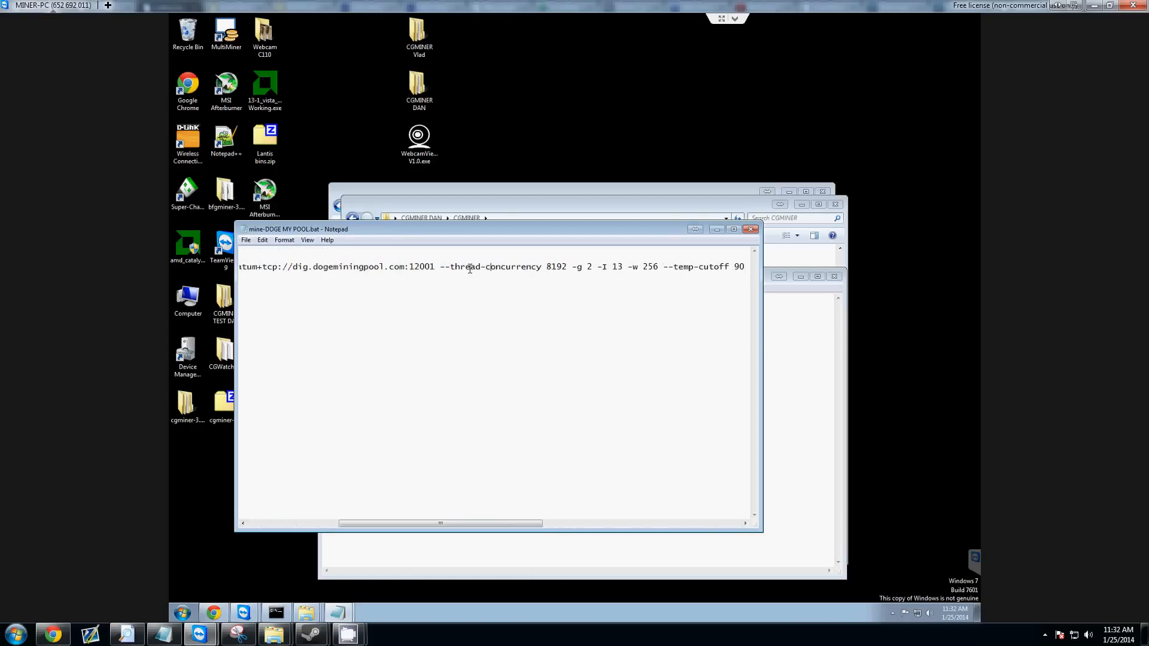
drag(441, 267, 569, 266)
scroll(560, 302, right, 6)
click(526, 313)
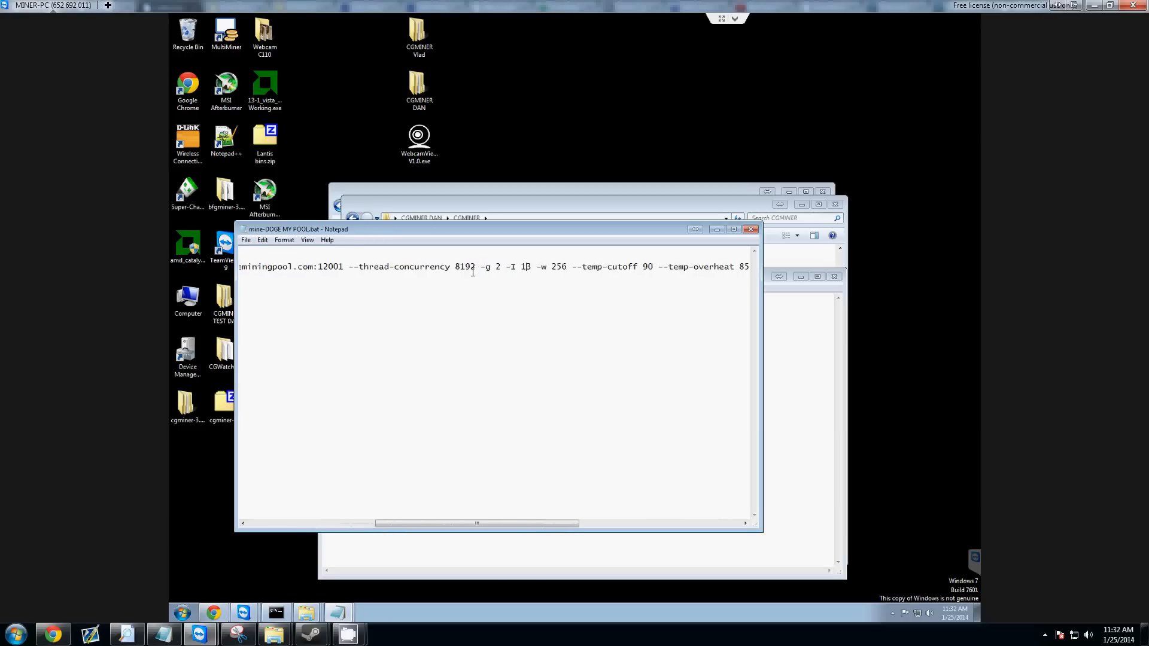
Examine the -g option in the batch file's command and check it against the Litecoin mining hardware comparison page.
drag(482, 268, 501, 268)
scroll(500, 307, right, 3)
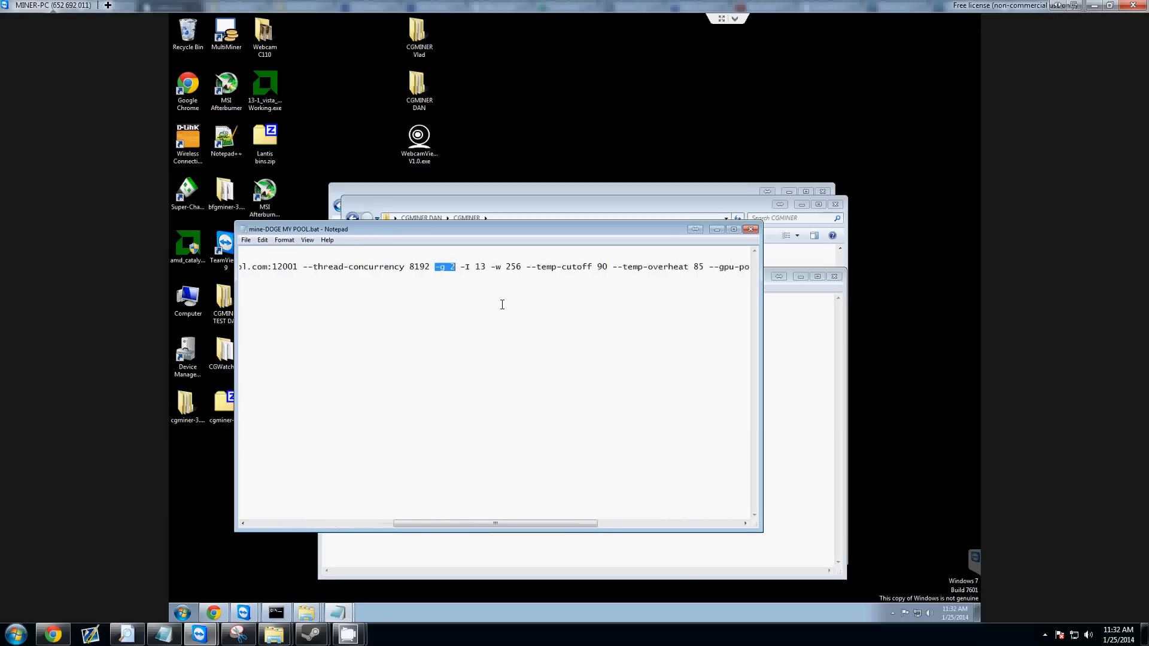
click(466, 277)
drag(436, 267, 457, 267)
click(453, 286)
click(460, 268)
click(443, 274)
click(453, 291)
click(214, 613)
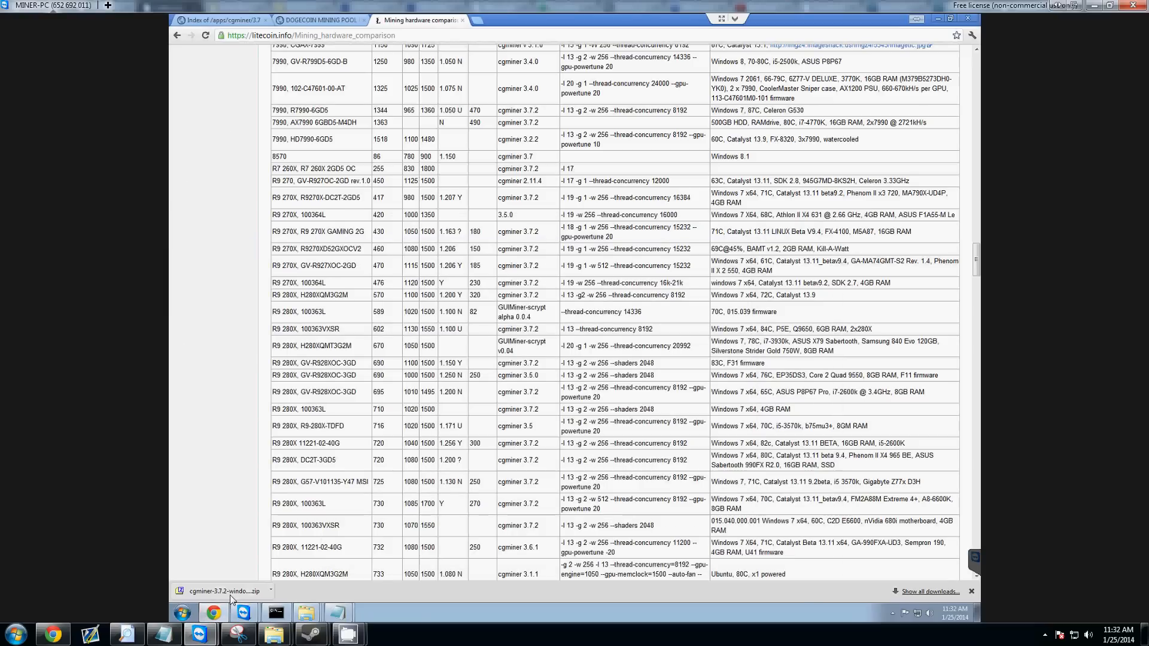
click(214, 613)
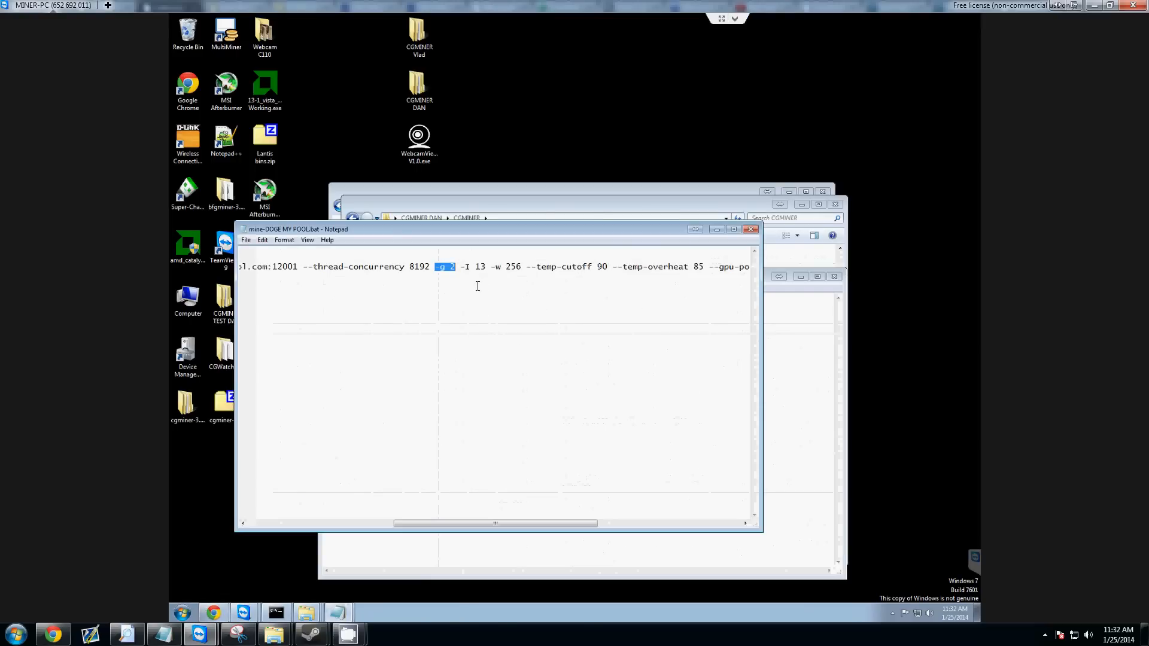
Examine the -I intensity option and look through the whole cgminer command to its end.
scroll(493, 277, right, 4)
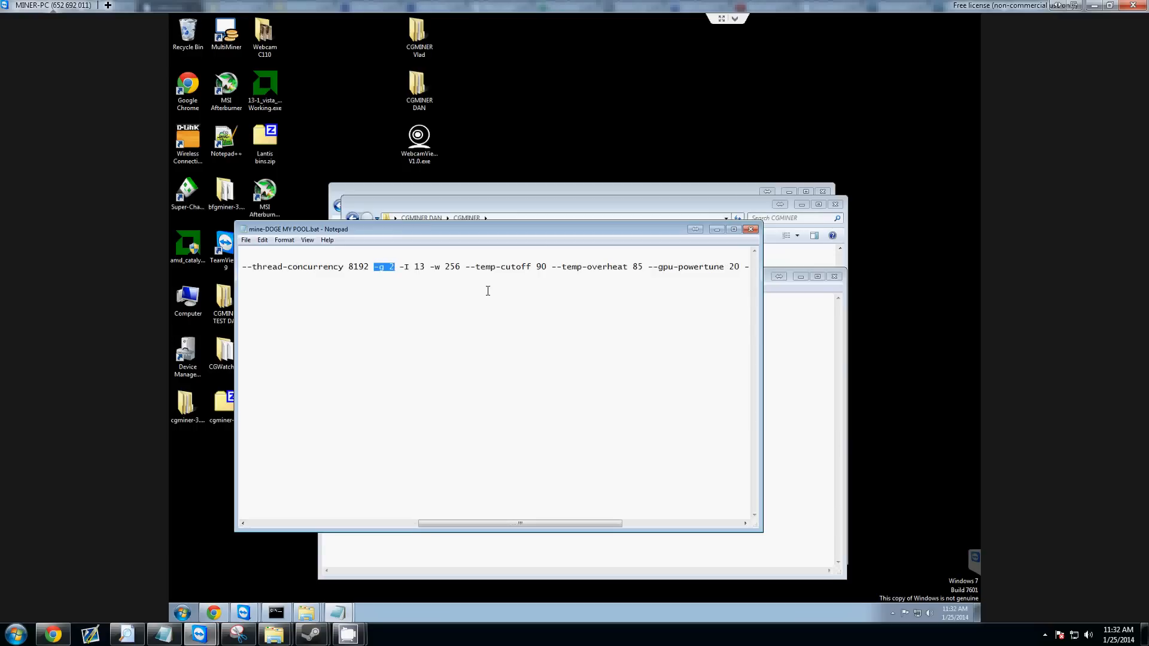
drag(401, 266, 430, 266)
click(422, 273)
scroll(430, 265, right, 3)
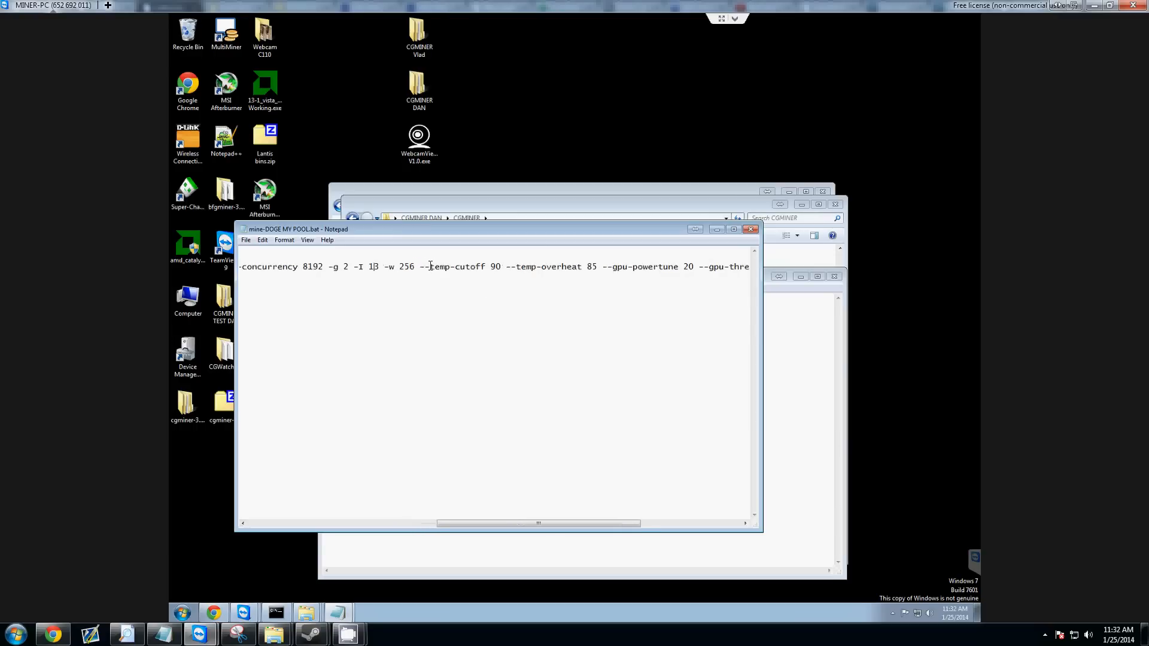
scroll(366, 285, left, 5)
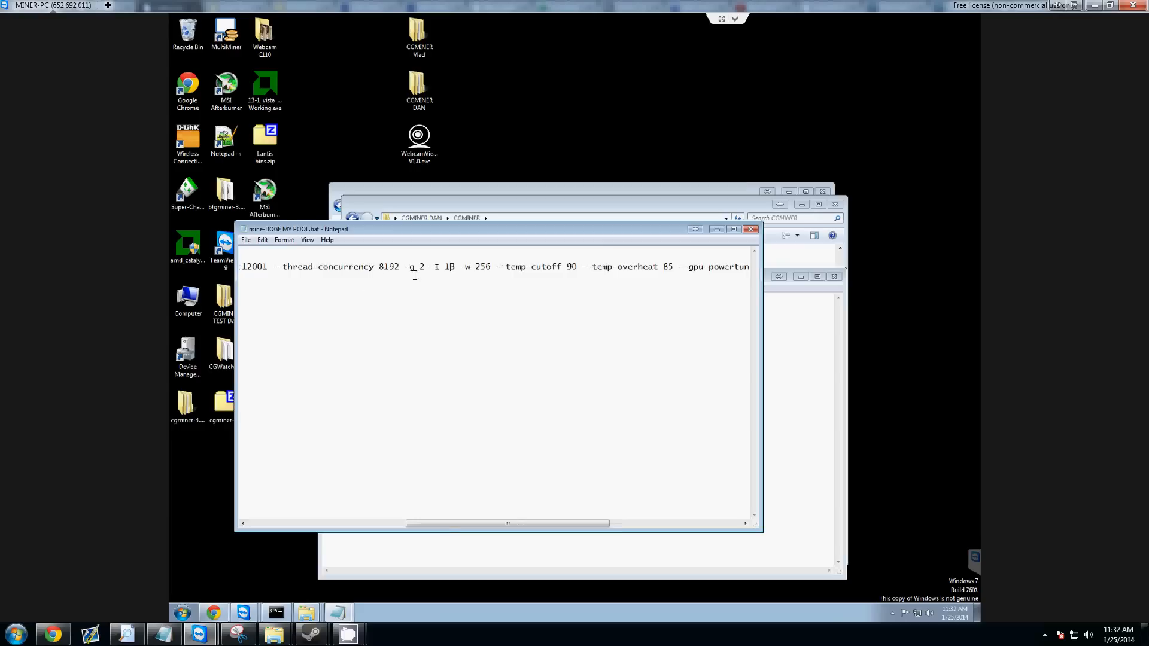
scroll(539, 271, right, 15)
scroll(622, 279, right, 6)
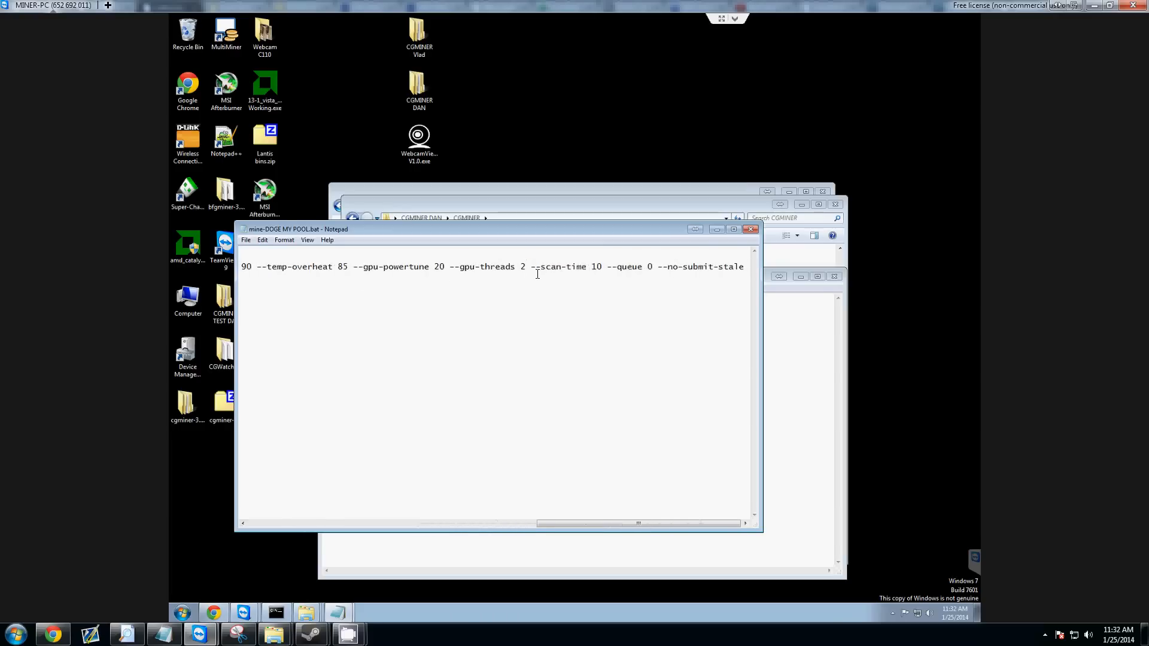
scroll(537, 274, left, 20)
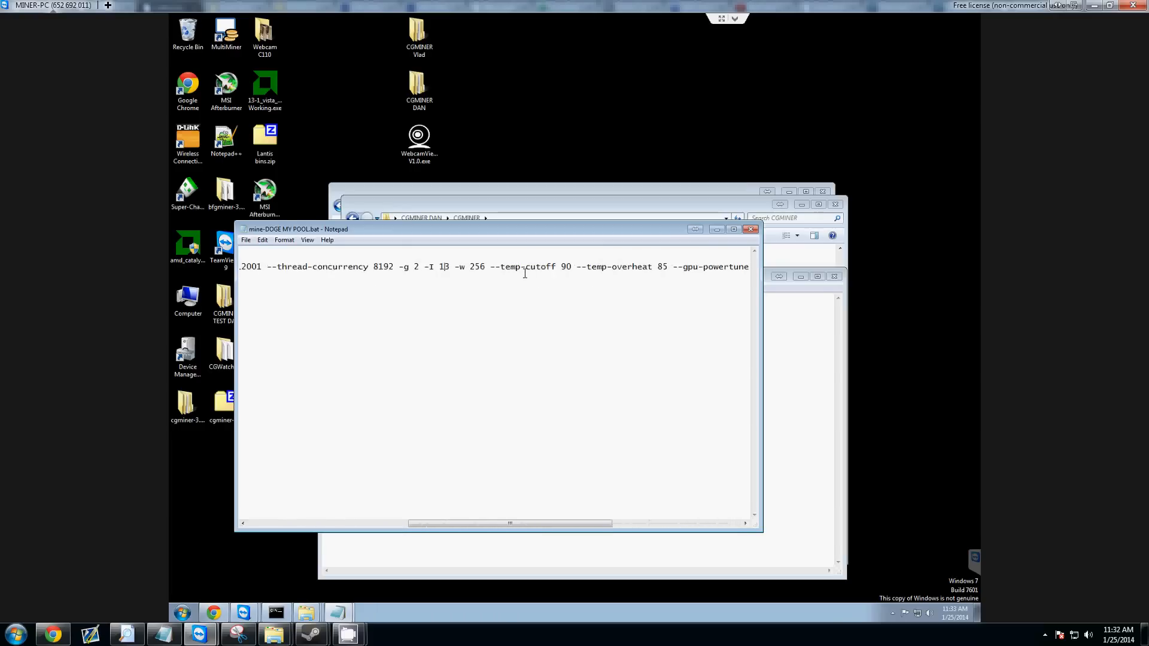
scroll(525, 274, left, 4)
scroll(529, 263, left, 20)
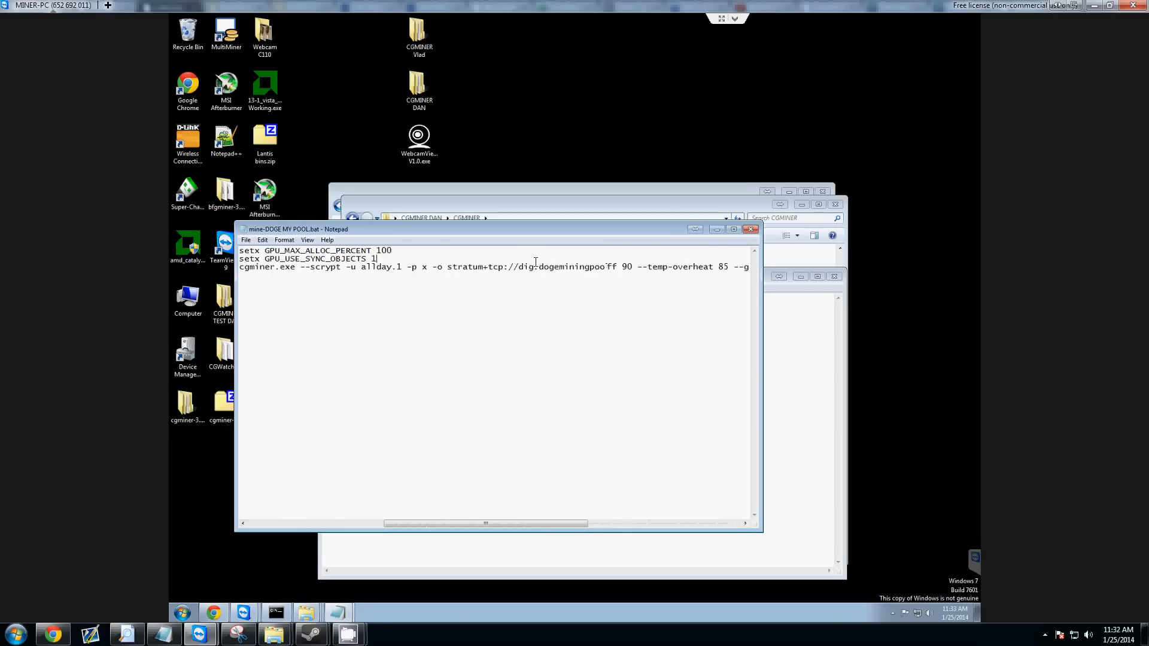
scroll(532, 301, right, 17)
scroll(545, 295, right, 7)
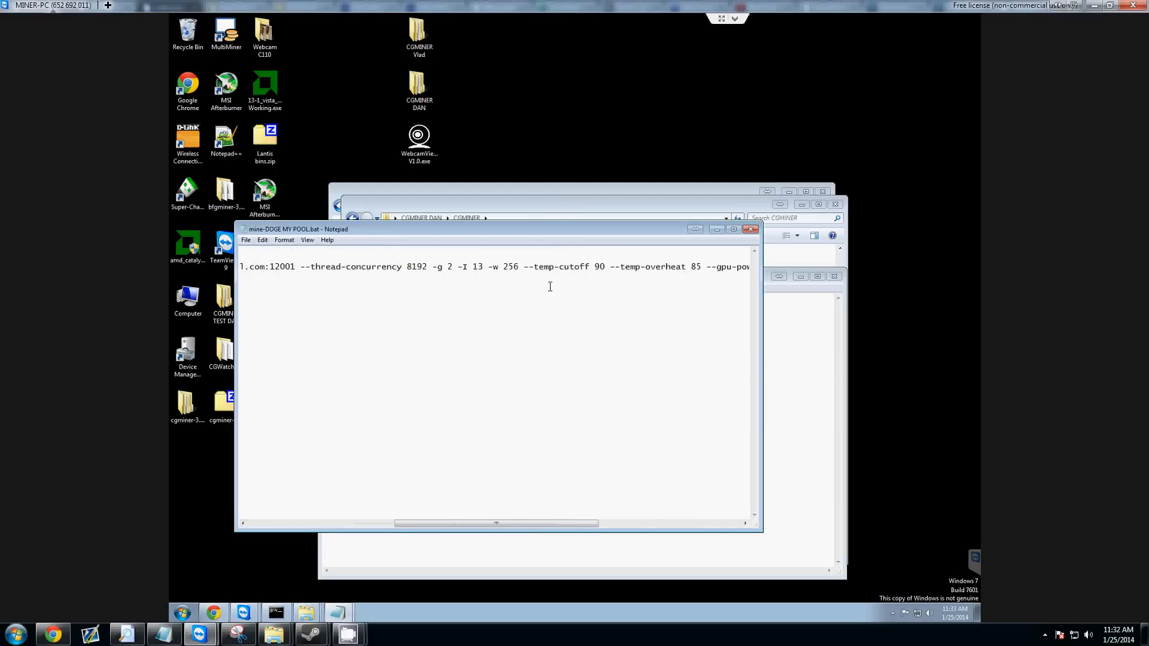
scroll(497, 267, right, 6)
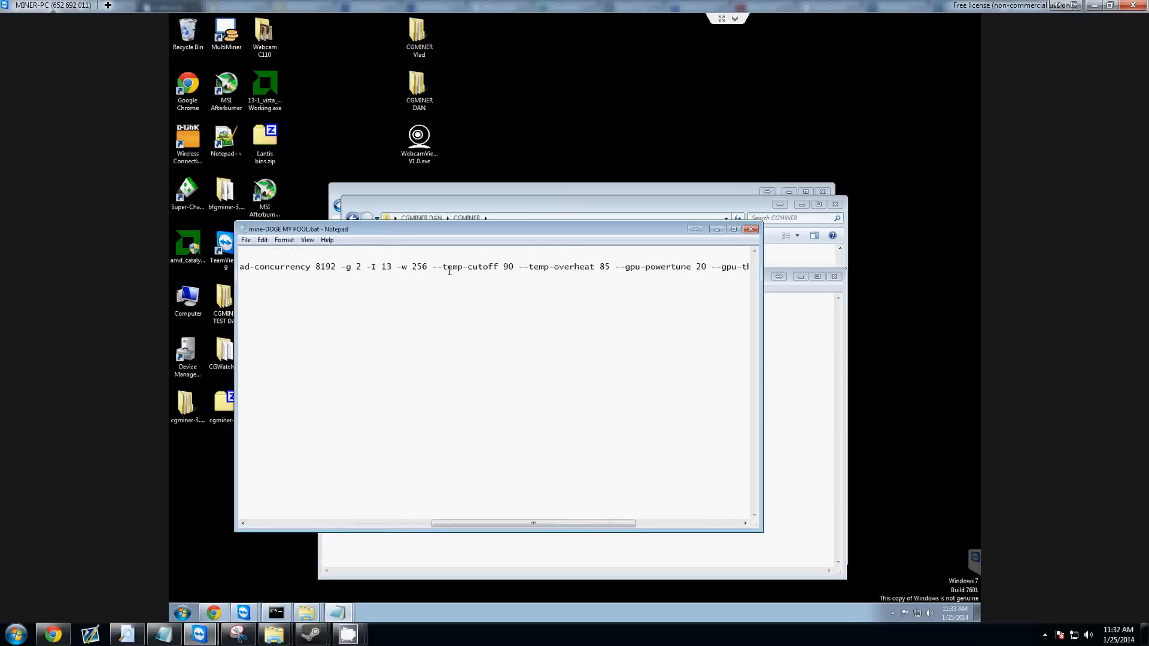
Examine the --temp-cutoff, --temp-overheat and --gpu-powertune options in the cgminer command.
drag(434, 268, 513, 278)
click(506, 310)
scroll(498, 305, right, 3)
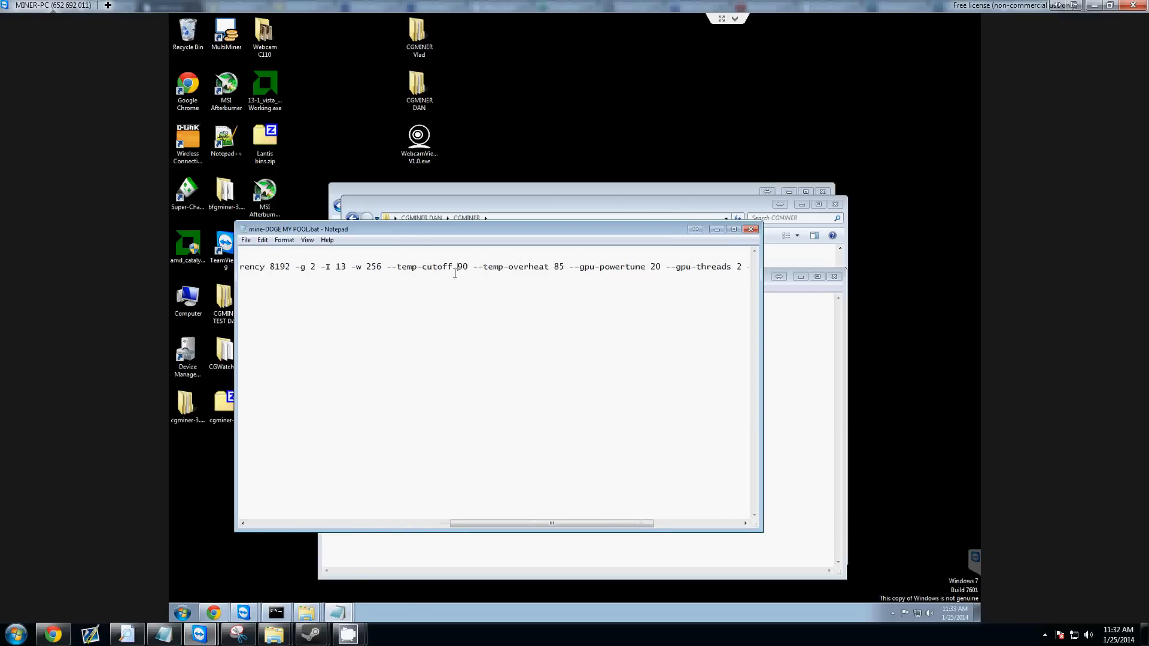
drag(473, 267, 561, 272)
click(546, 272)
drag(473, 268, 562, 274)
click(501, 269)
drag(471, 270, 565, 269)
scroll(548, 298, right, 5)
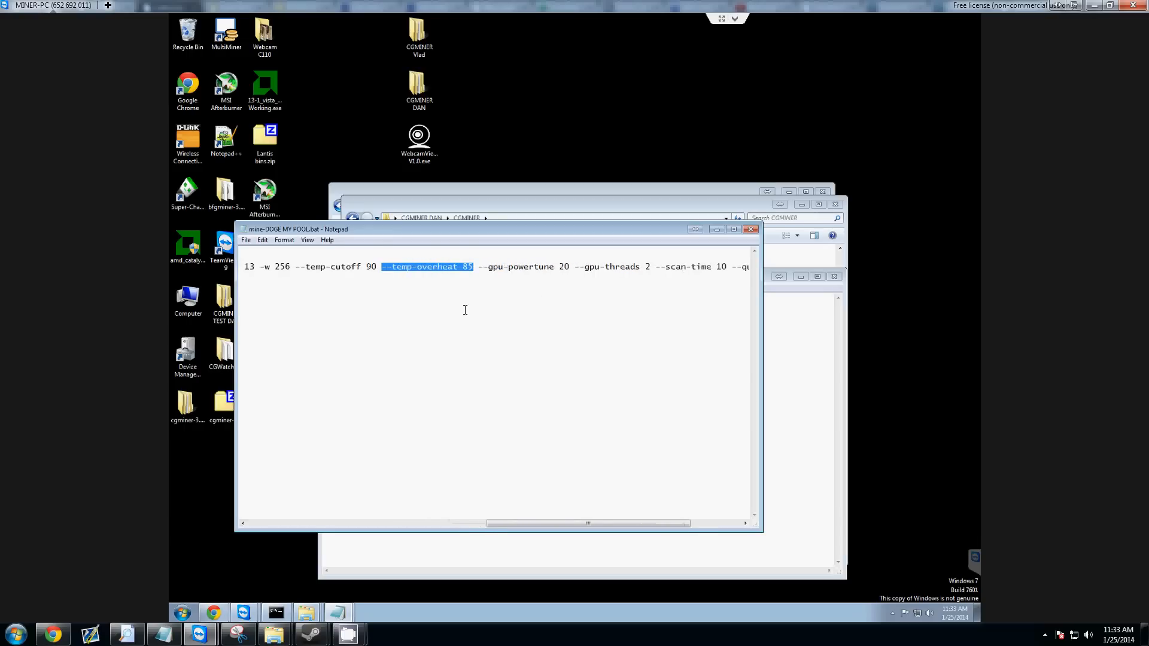
drag(448, 269, 541, 267)
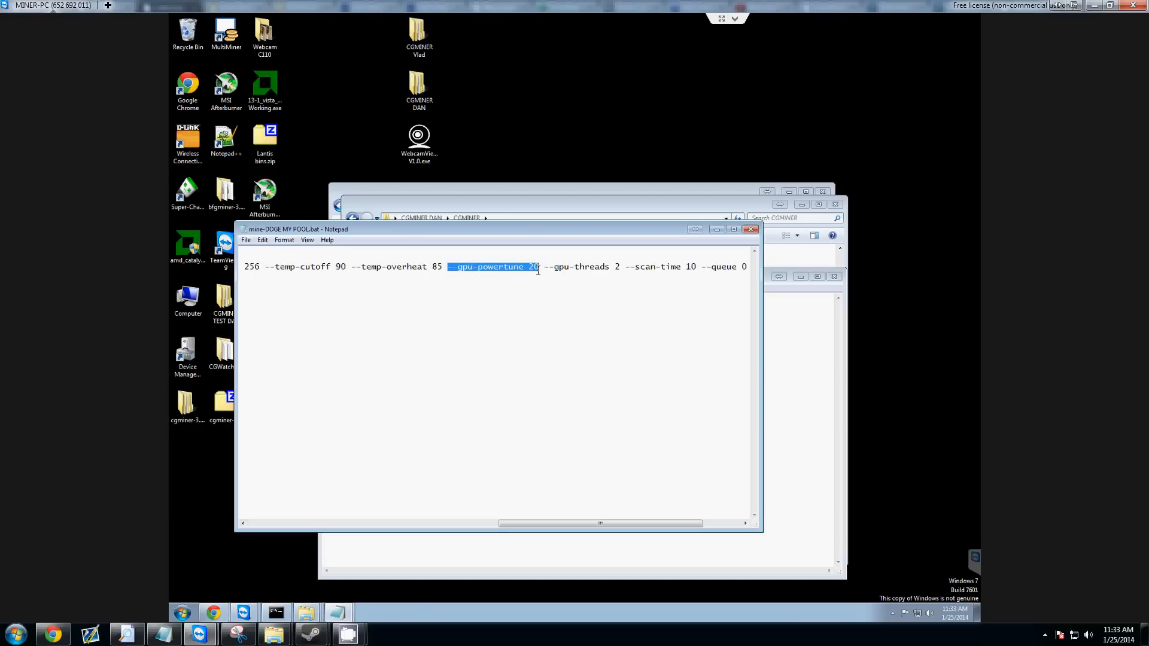
Examine the --gpu-powertune 20 option in the cgminer command of mine-DOGE MY POOL.bat.
click(521, 280)
double_click(448, 270)
click(493, 272)
drag(447, 269, 538, 269)
click(537, 274)
drag(540, 268, 449, 276)
click(449, 275)
drag(448, 269, 540, 270)
click(448, 270)
Examine the --scan-time, --queue and --no-submit-stale options at the end of the cgminer command.
drag(569, 529, 640, 526)
click(544, 271)
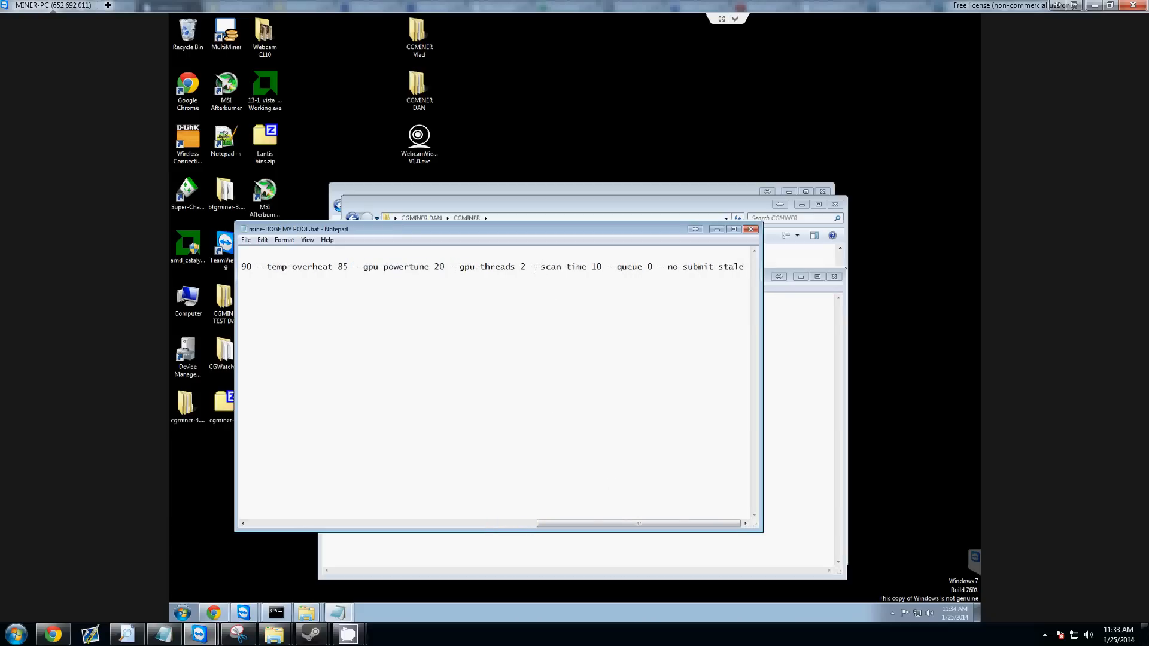
drag(531, 267, 602, 268)
click(603, 268)
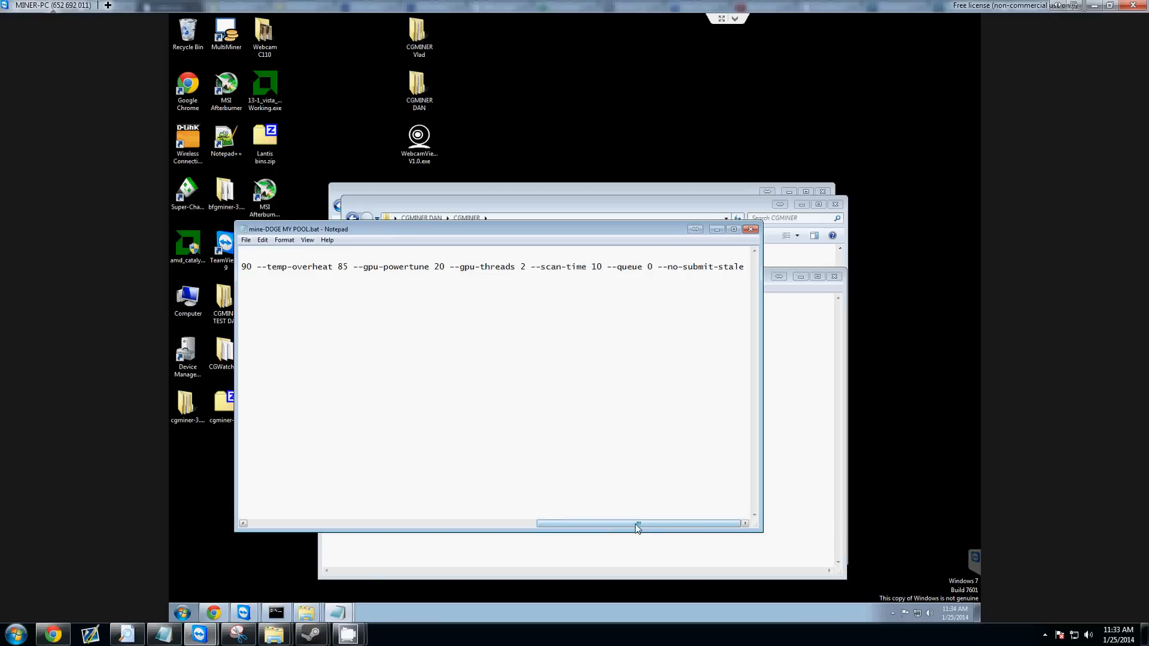
drag(608, 268, 657, 268)
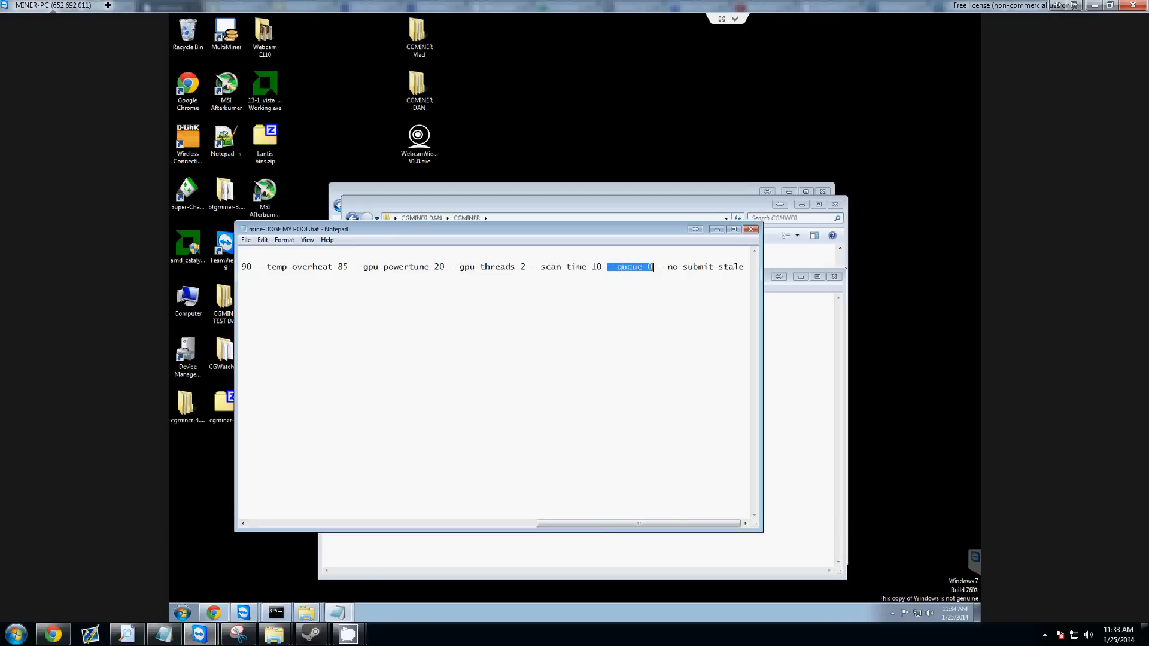
click(653, 270)
drag(658, 268, 744, 312)
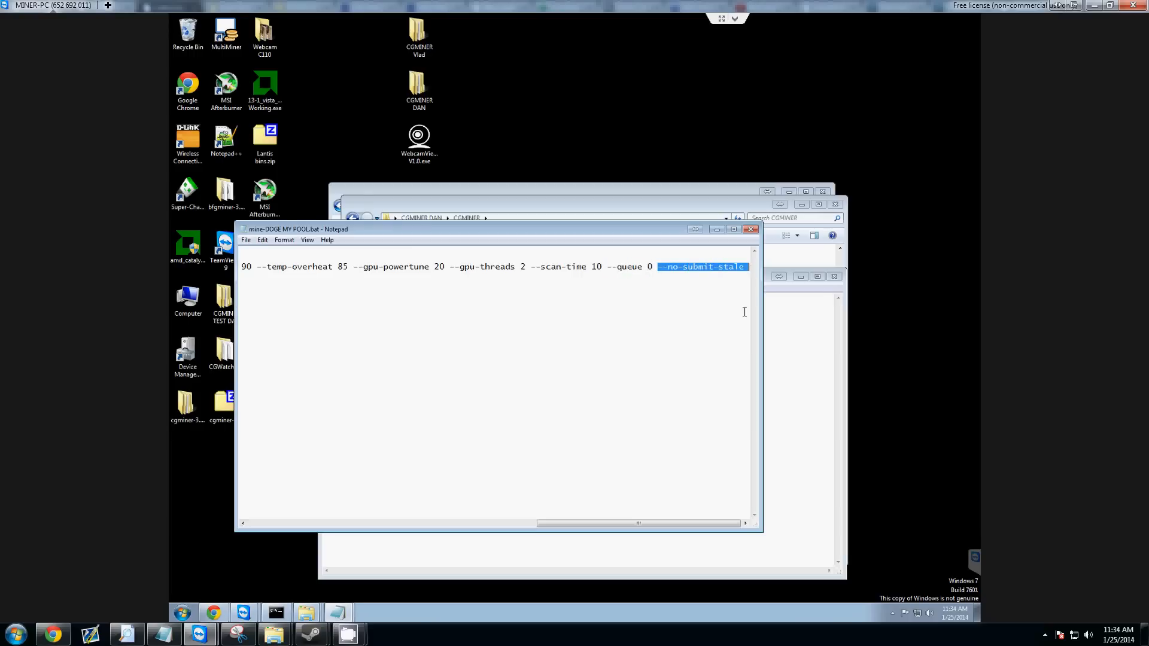
click(703, 276)
drag(693, 269, 658, 268)
click(705, 269)
click(662, 290)
drag(657, 524, 767, 470)
Copy the options from --thread-concurrency through --no-submit-stale and append them after the pool address in Dogeminingpool.txt.
scroll(387, 319, left, 20)
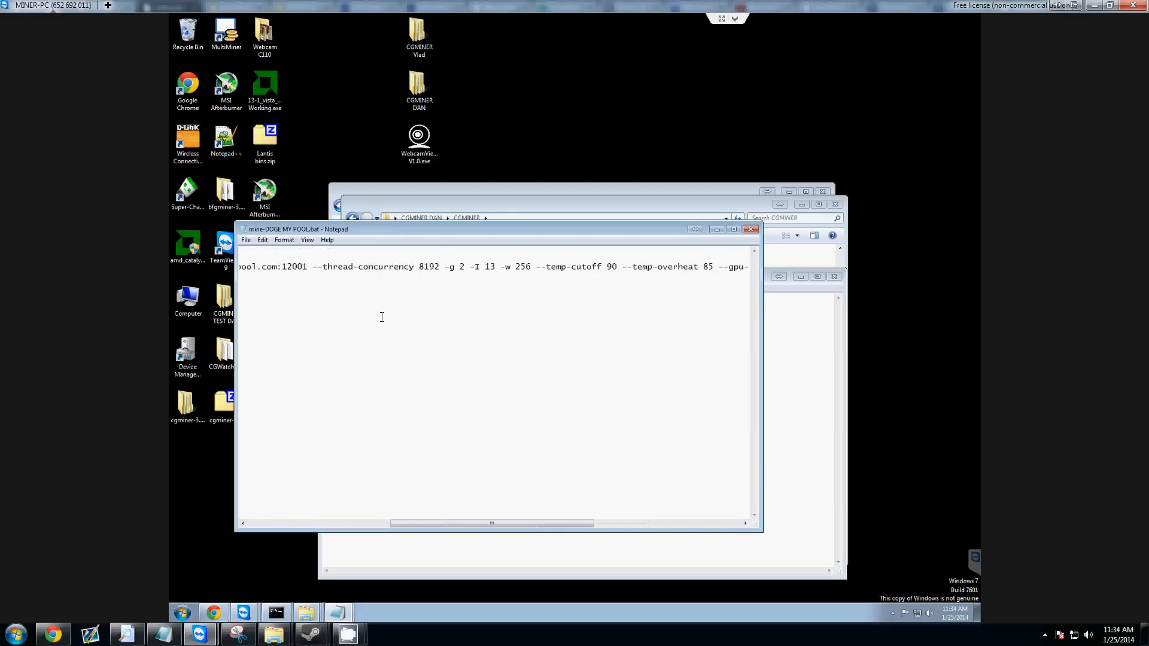
drag(510, 268, 744, 270)
right_click(745, 269)
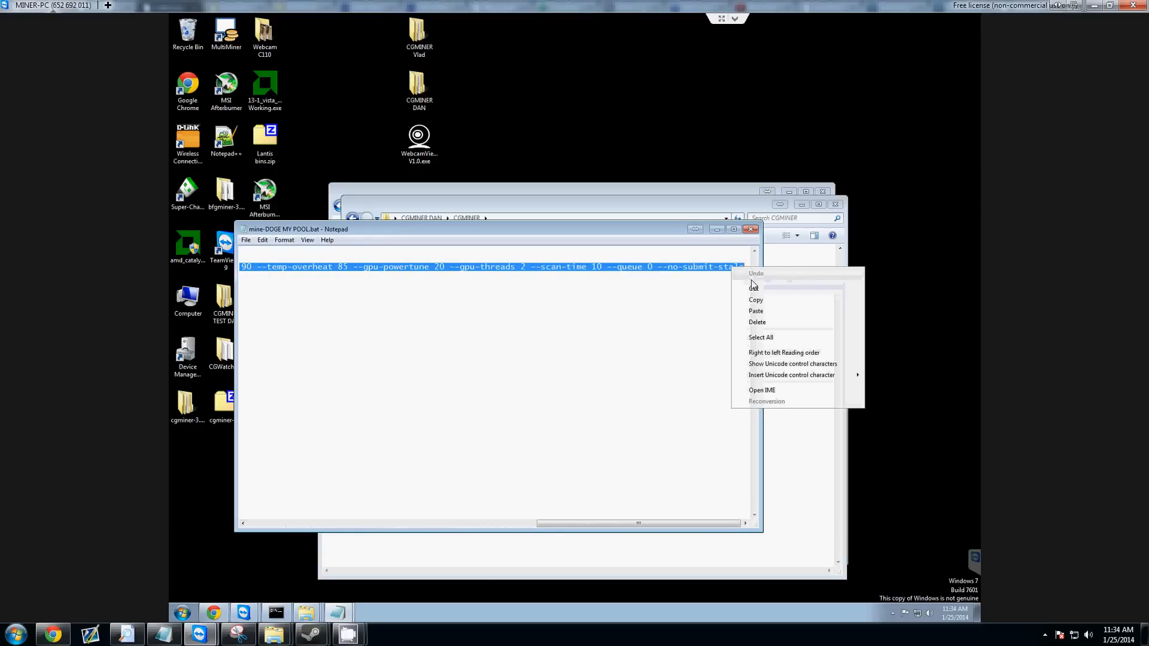
click(758, 308)
click(719, 231)
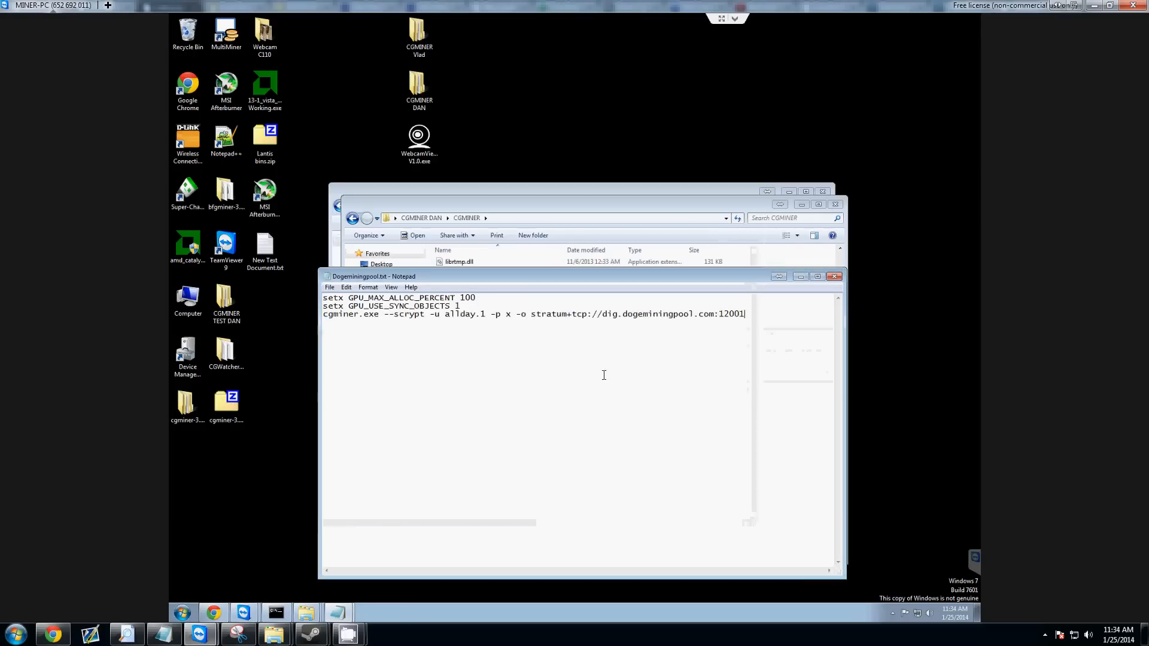
key(ctrl+v)
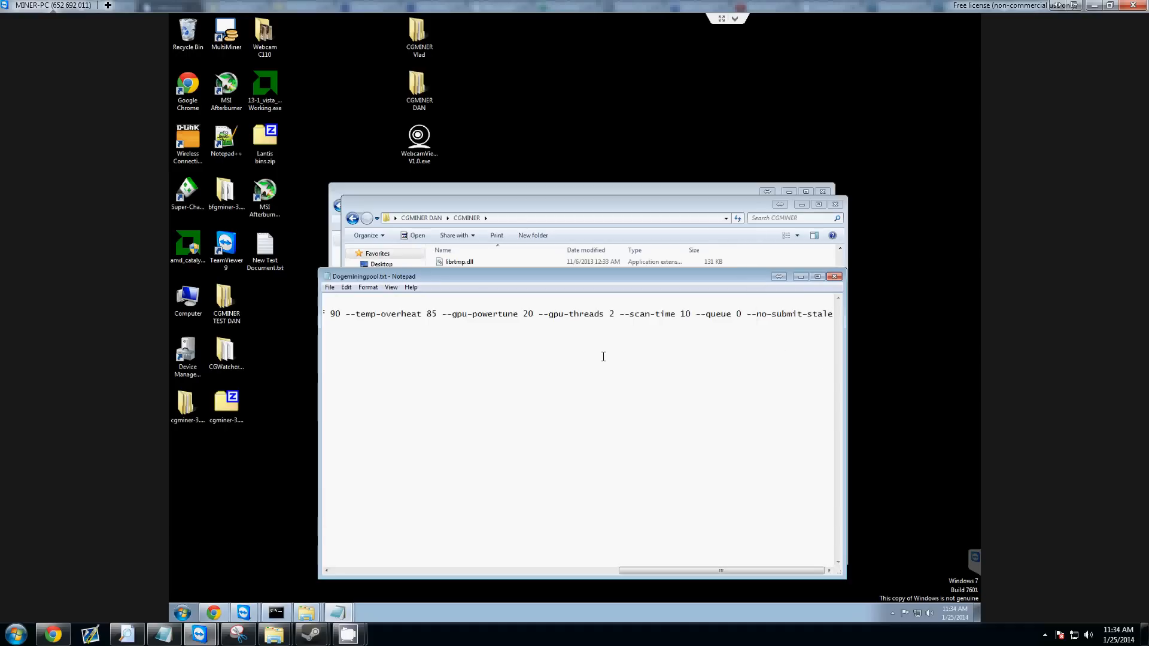
Look through the pasted options in Dogeminingpool.txt from --thread-concurrency to the end of the line.
scroll(603, 357, left, 20)
scroll(587, 355, left, 4)
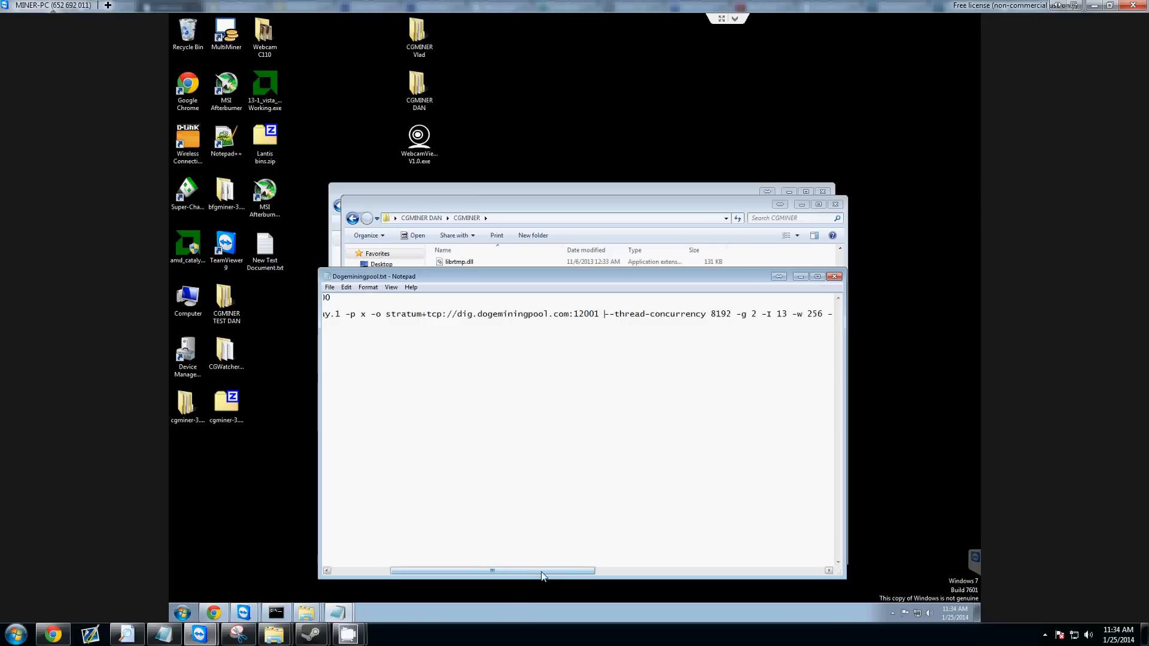
drag(541, 570, 590, 568)
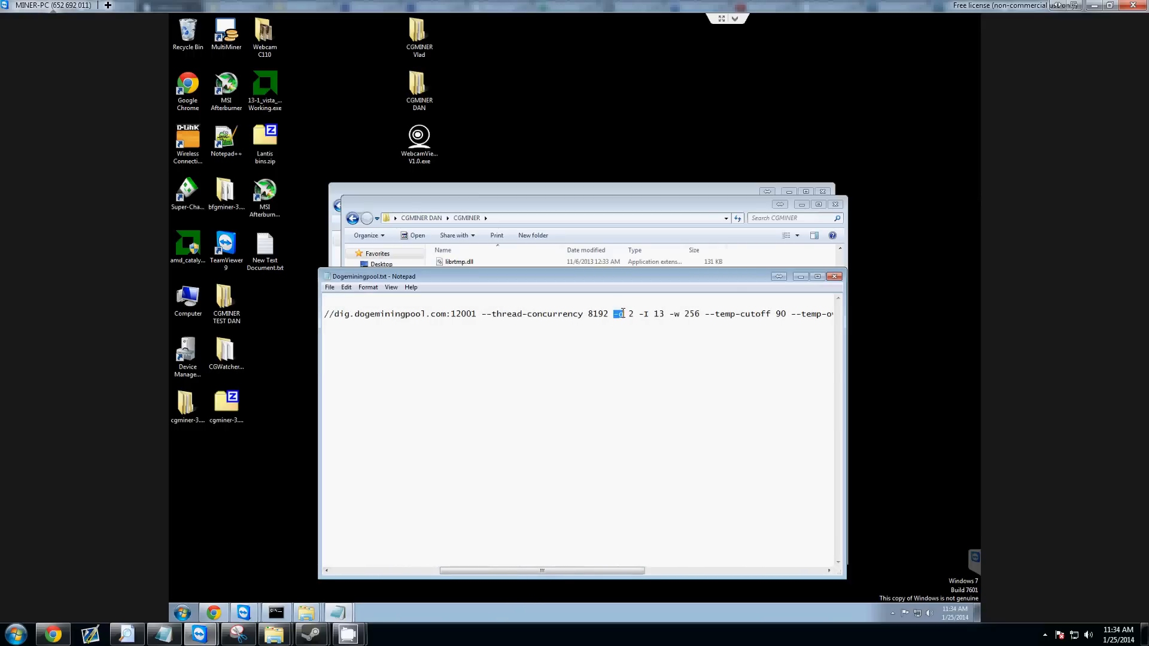
text(-g)
drag(586, 568, 787, 558)
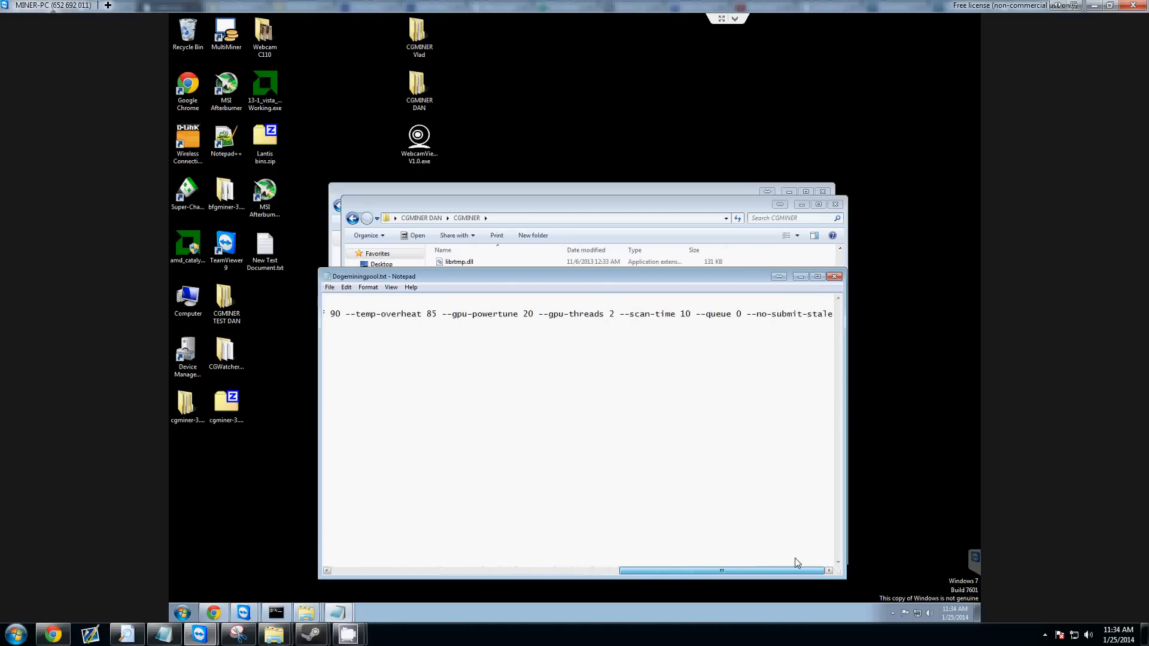
drag(762, 562, 442, 556)
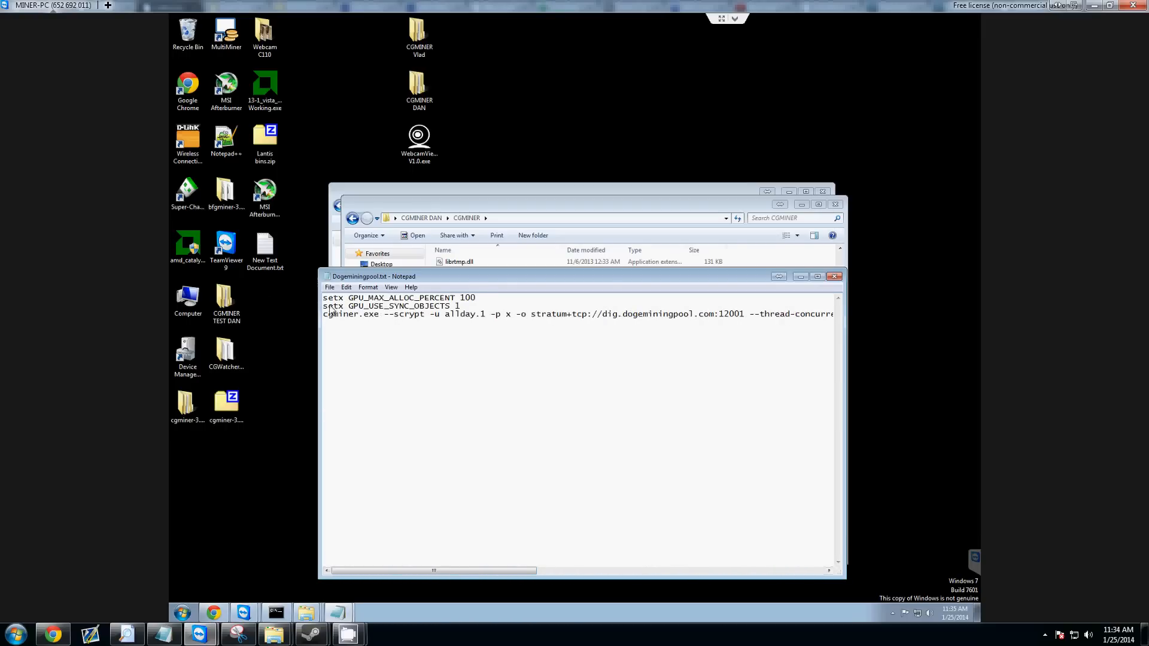
Save the text as a batch file named dogeminingpool.bat in the cgminer-3.7.2-windows folder and close it.
mouse_move(426, 280)
mouse_down()
mouse_move(583, 230)
mouse_move(432, 263)
mouse_up()
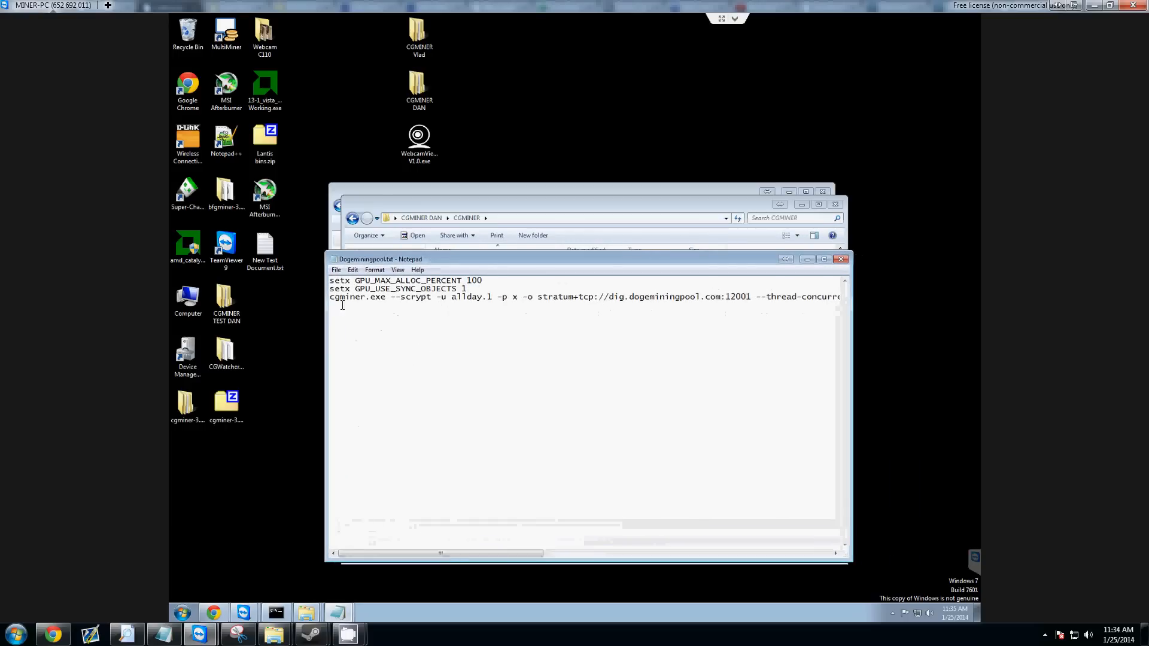
click(336, 270)
click(362, 322)
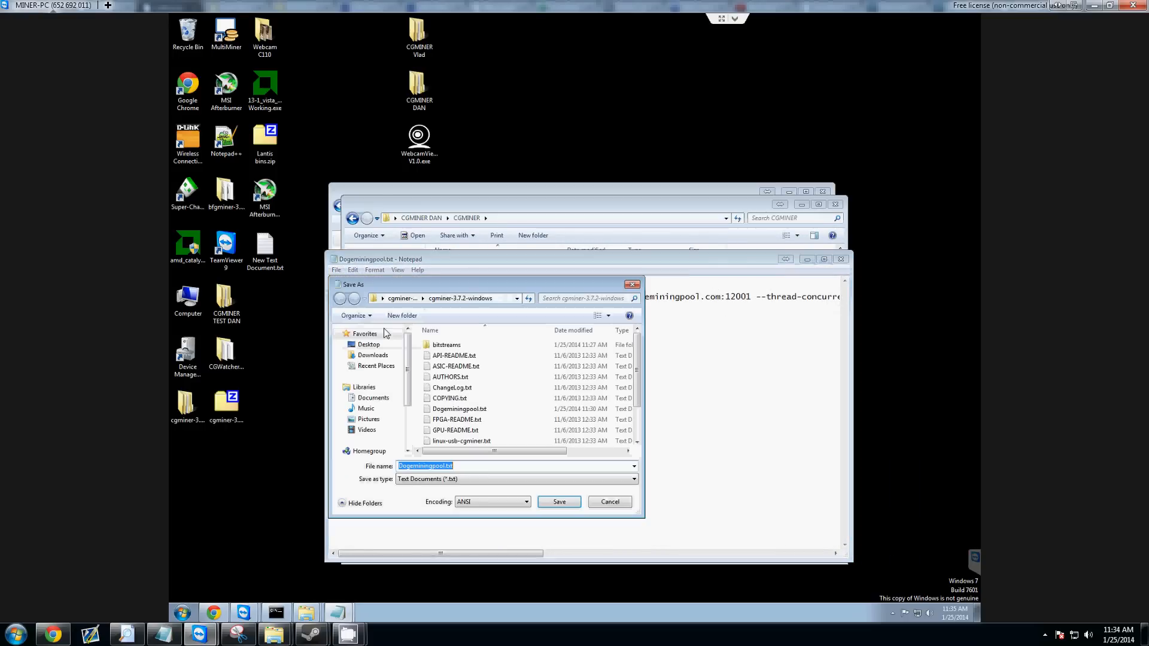
text(")
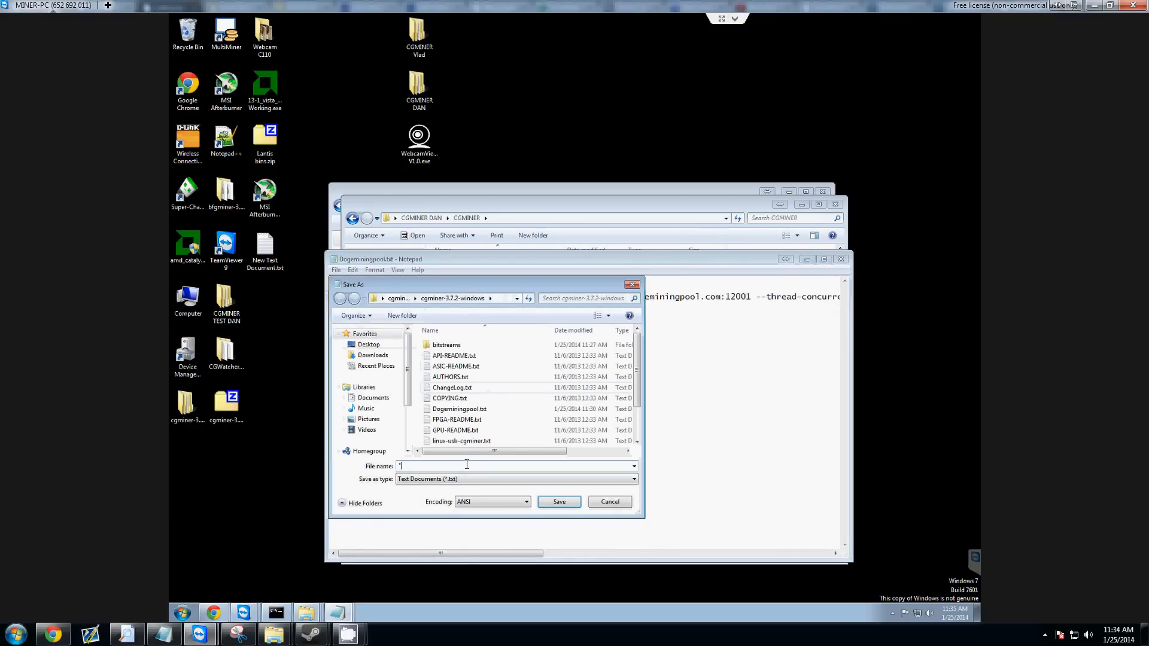
text(dogem)
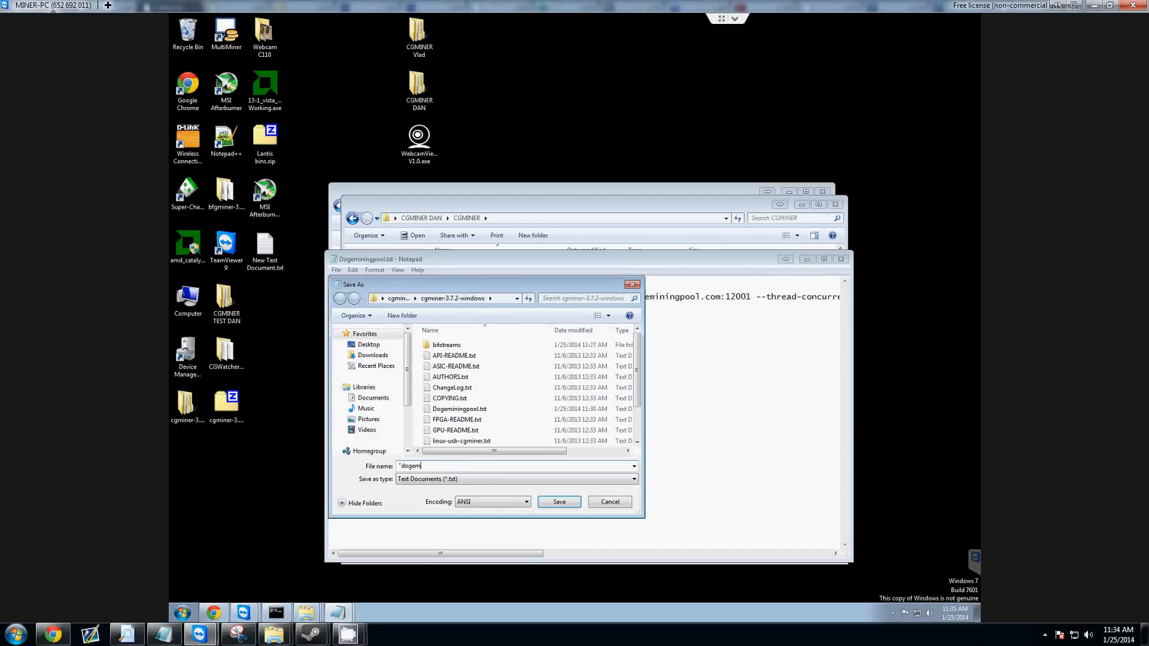
text(iningpool.bat")
click(559, 502)
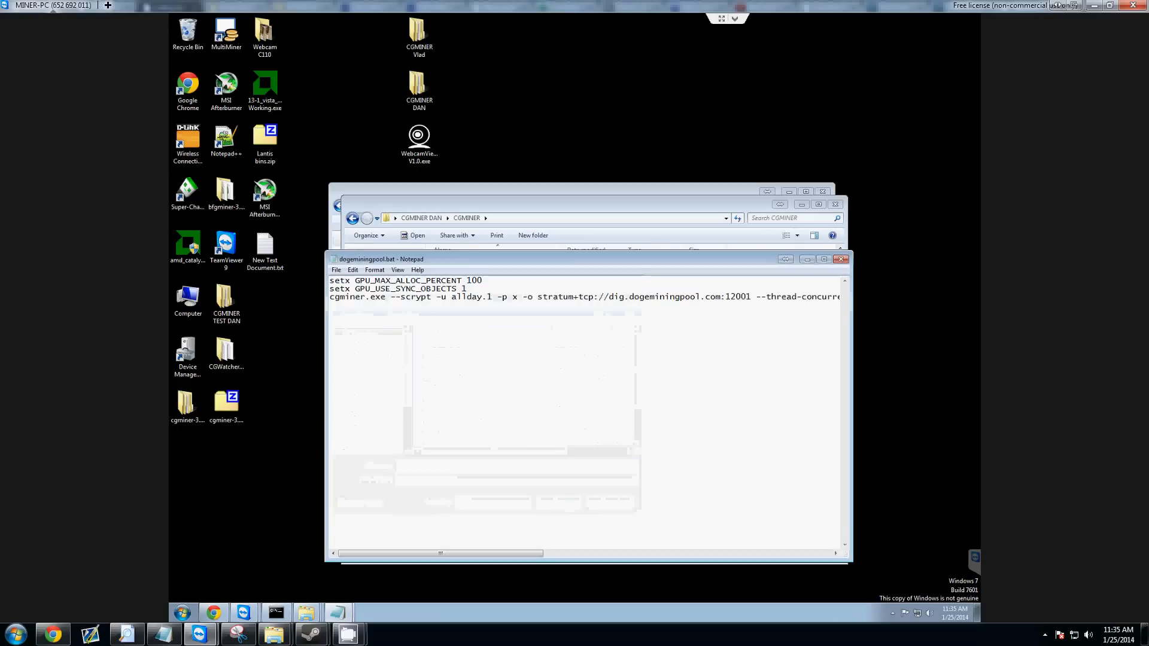
click(841, 259)
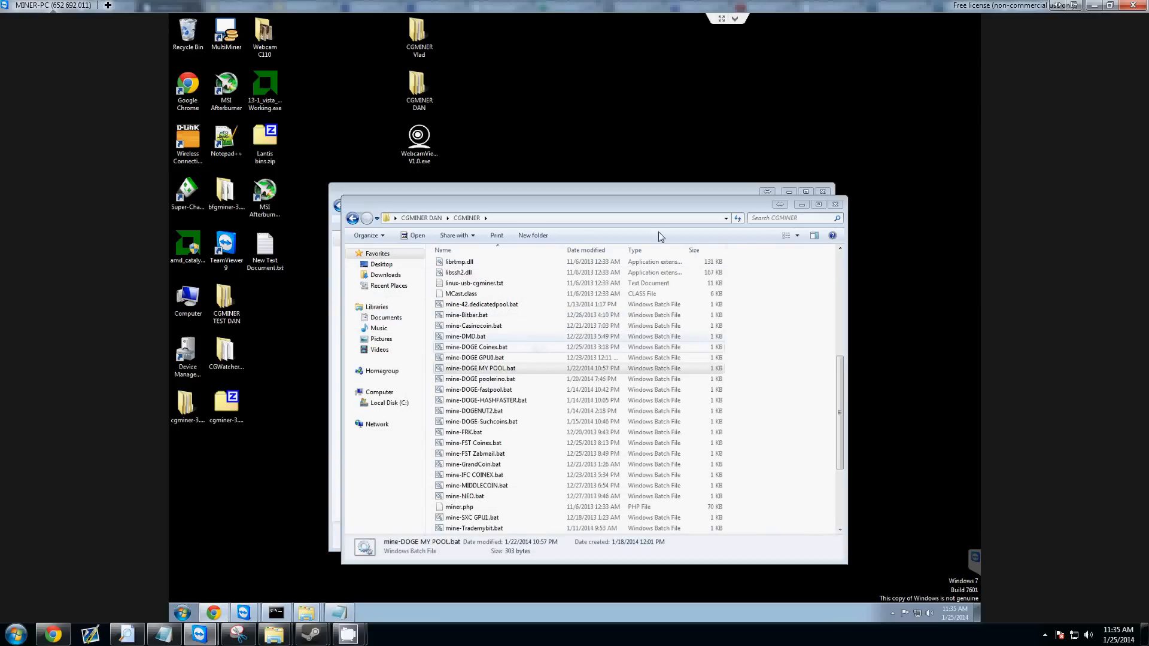
Open dogeminingpool.bat for editing from the cgminer-3.7.2-windows folder to check its command, then save and close it.
click(835, 204)
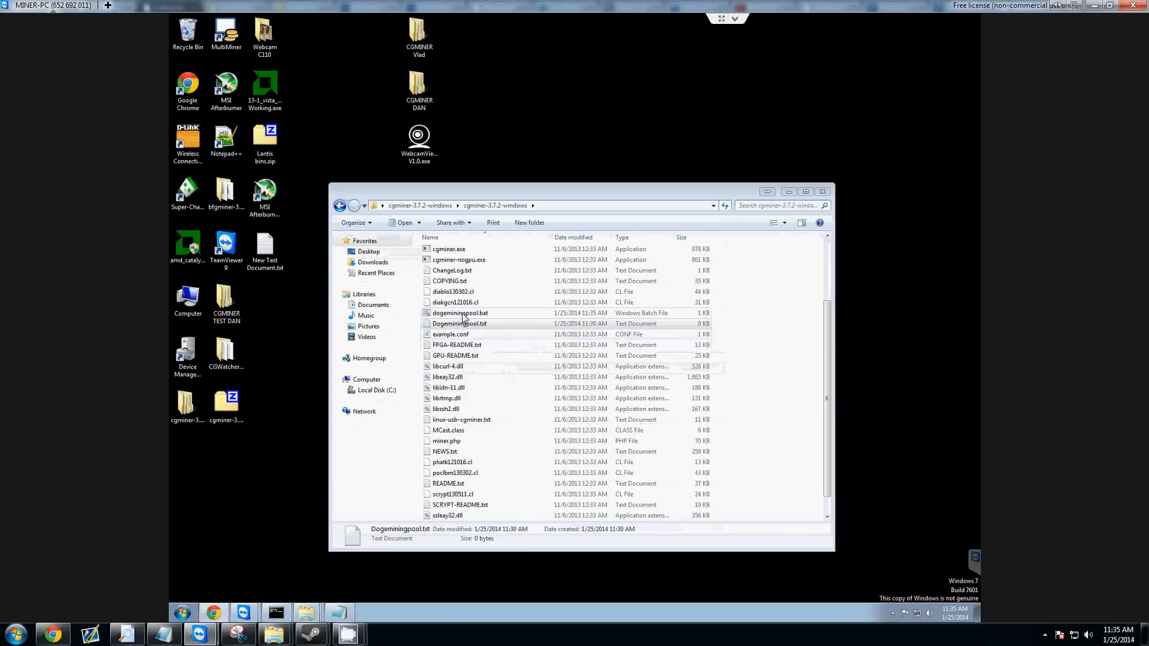
click(455, 315)
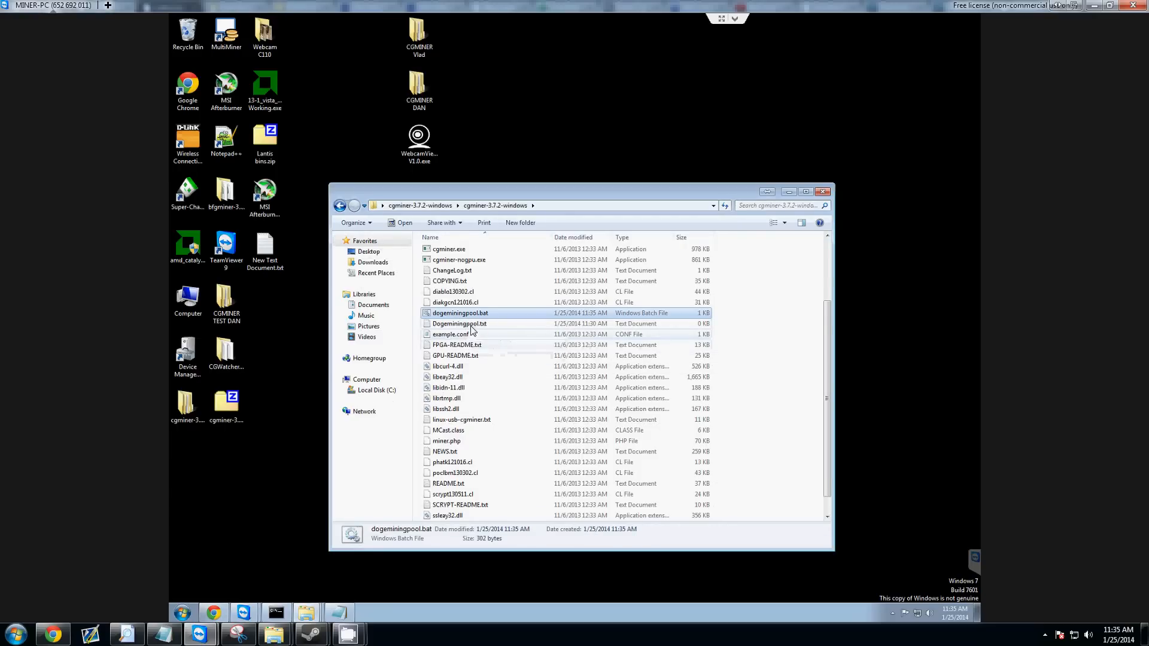
click(471, 327)
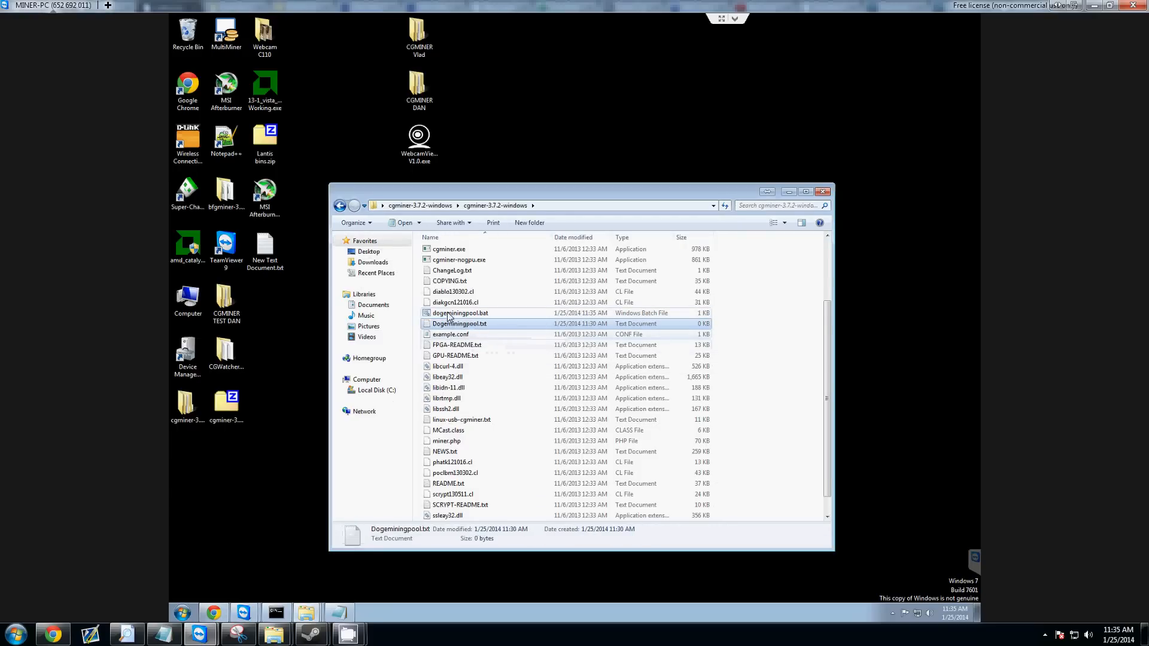
right_click(448, 316)
click(448, 325)
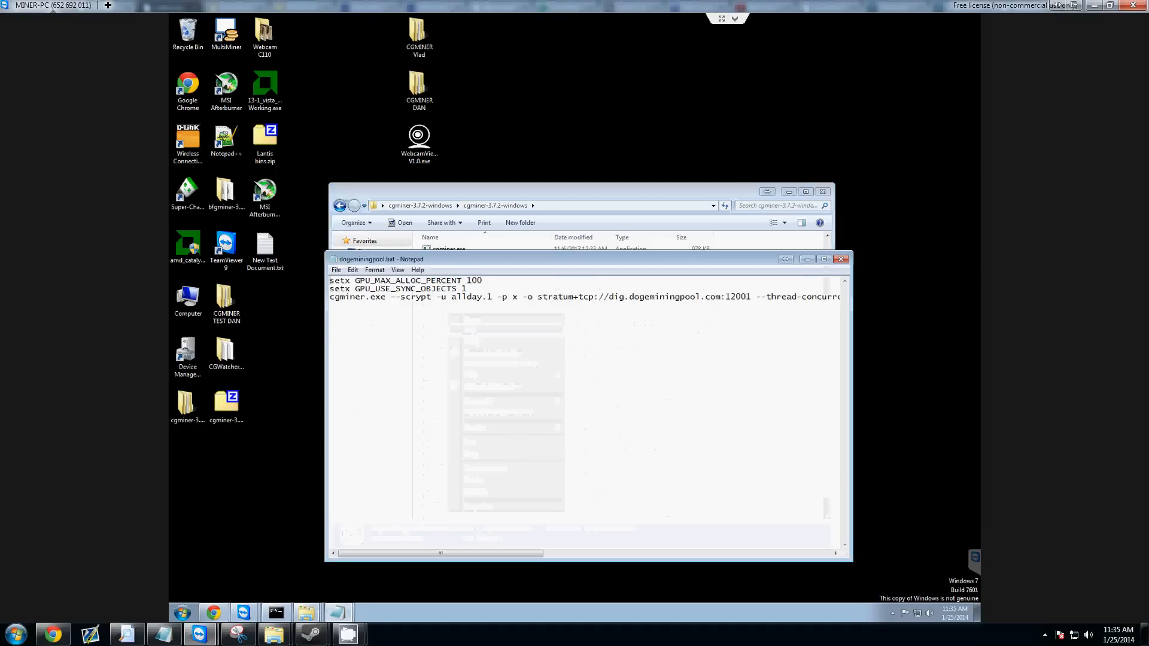
scroll(471, 330, right, 10)
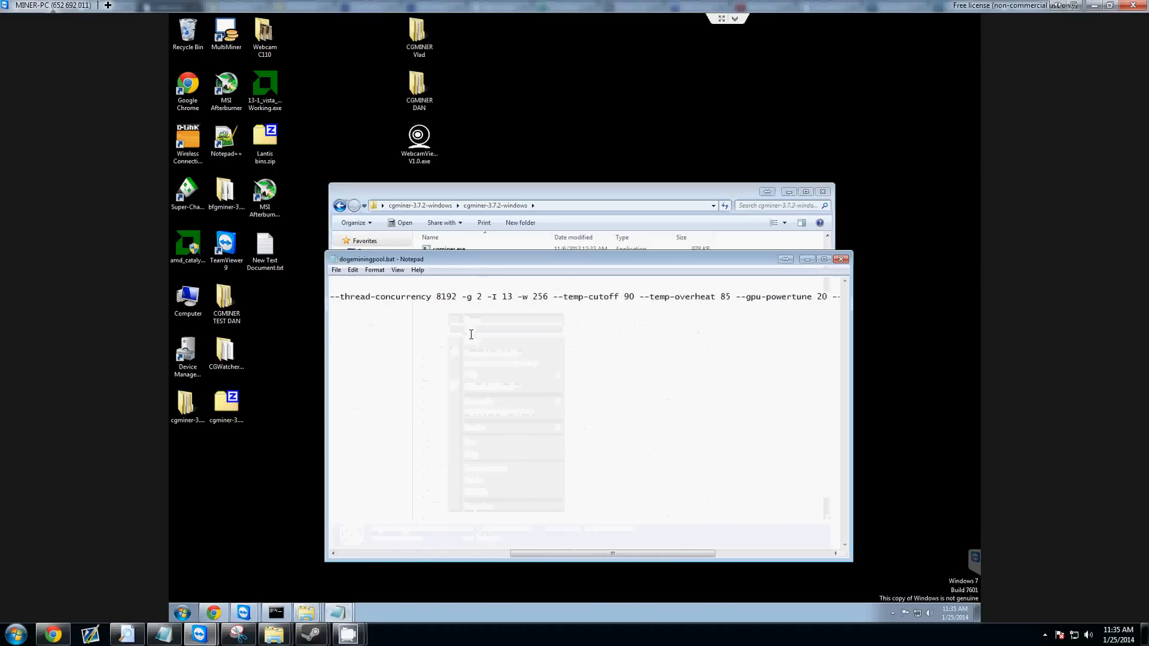
scroll(470, 331, left, 5)
scroll(410, 326, left, 6)
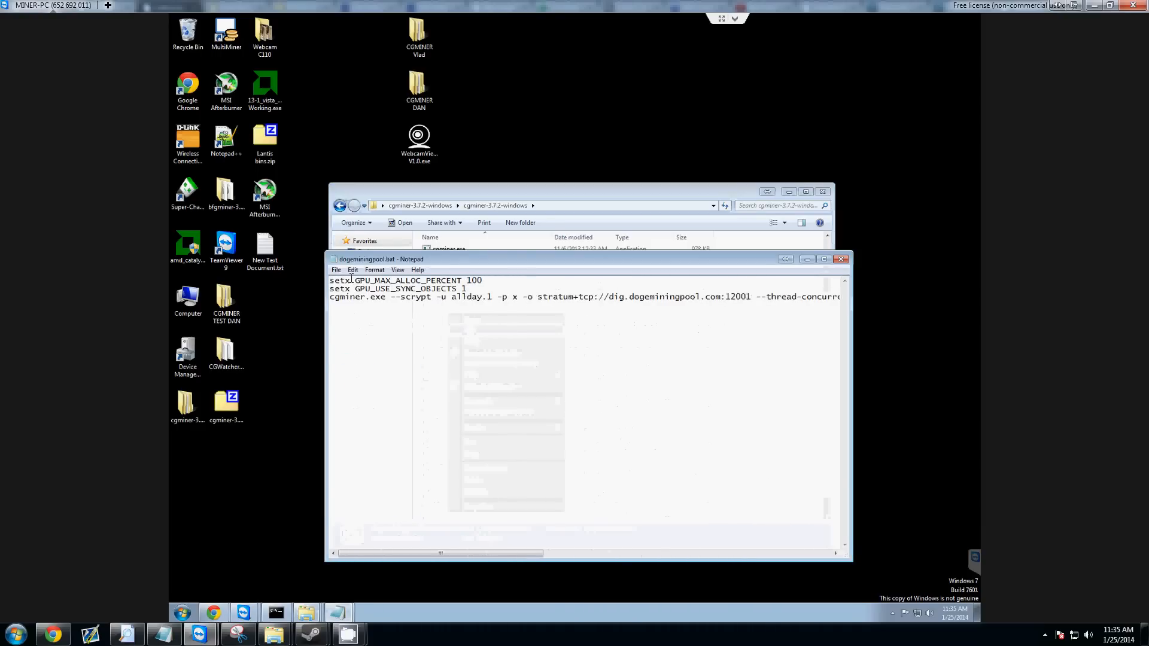
click(337, 271)
click(347, 306)
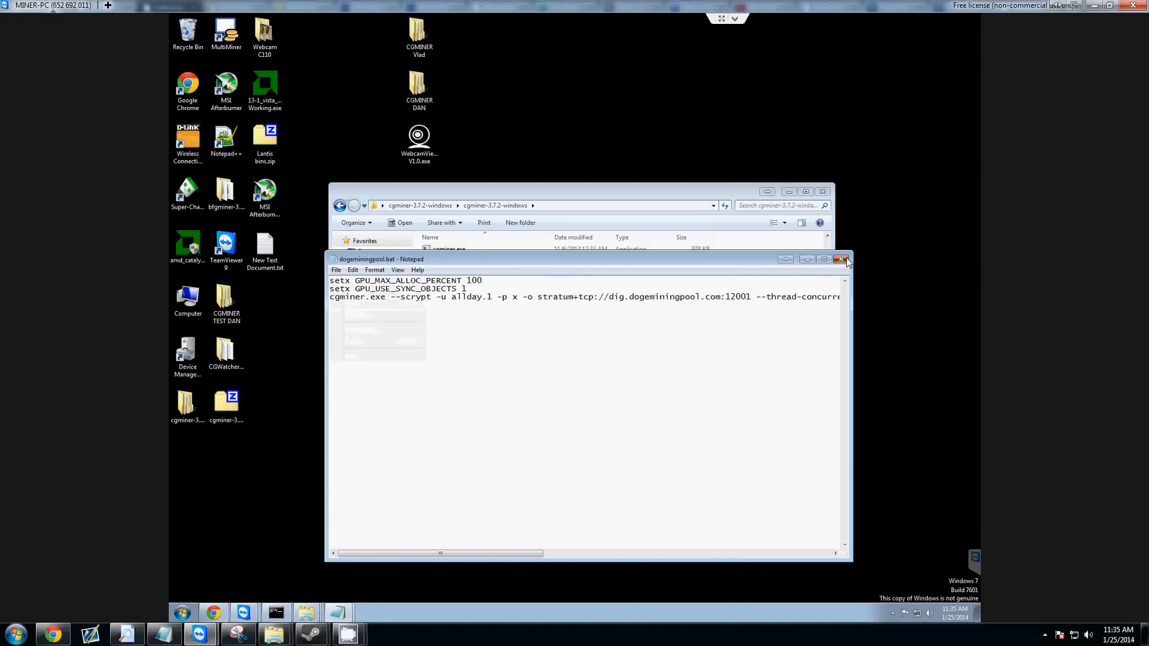
click(841, 259)
Close the cgminer session that is already running and launch dogeminingpool.bat.
scroll(487, 362, down, 3)
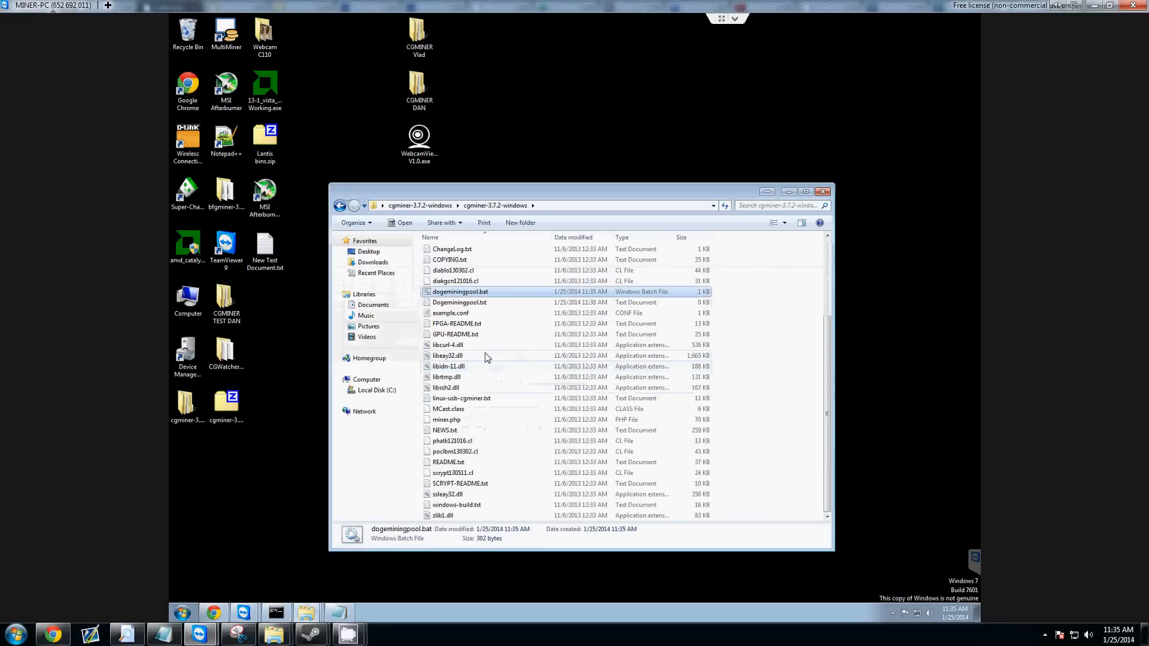
click(281, 611)
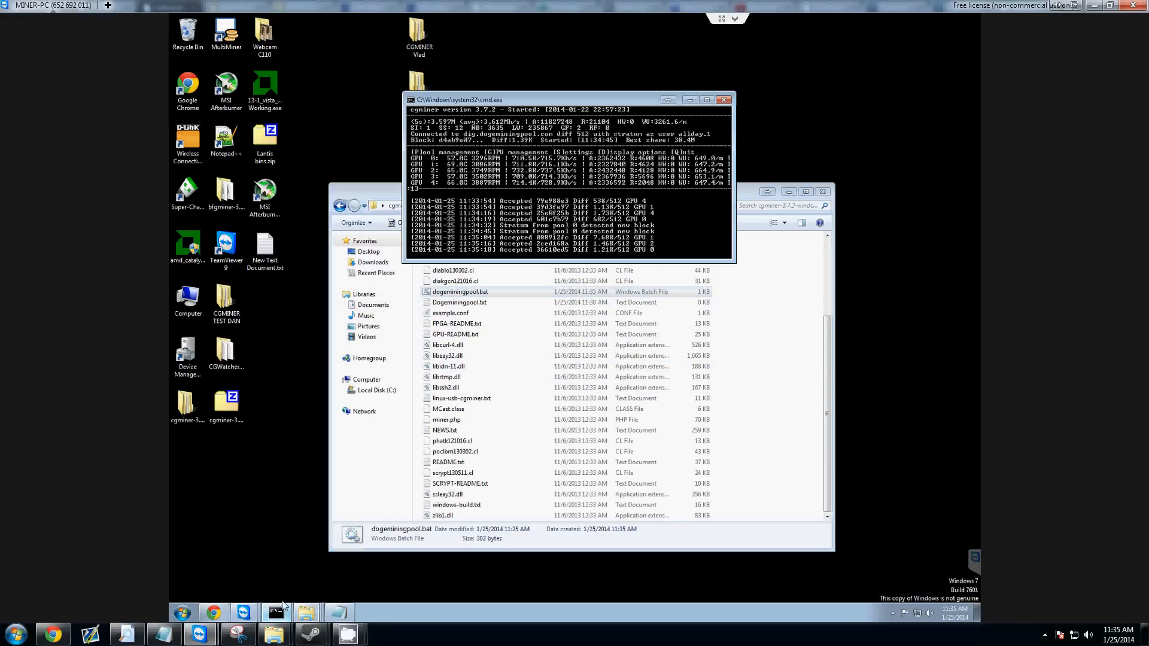
click(724, 101)
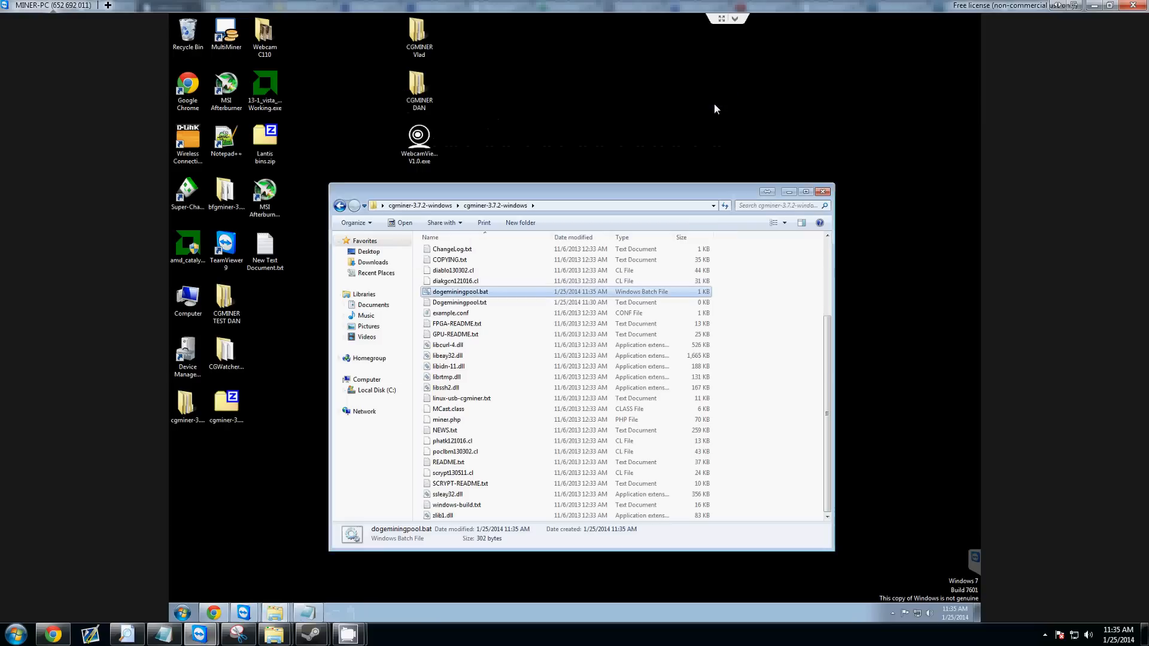
double_click(467, 293)
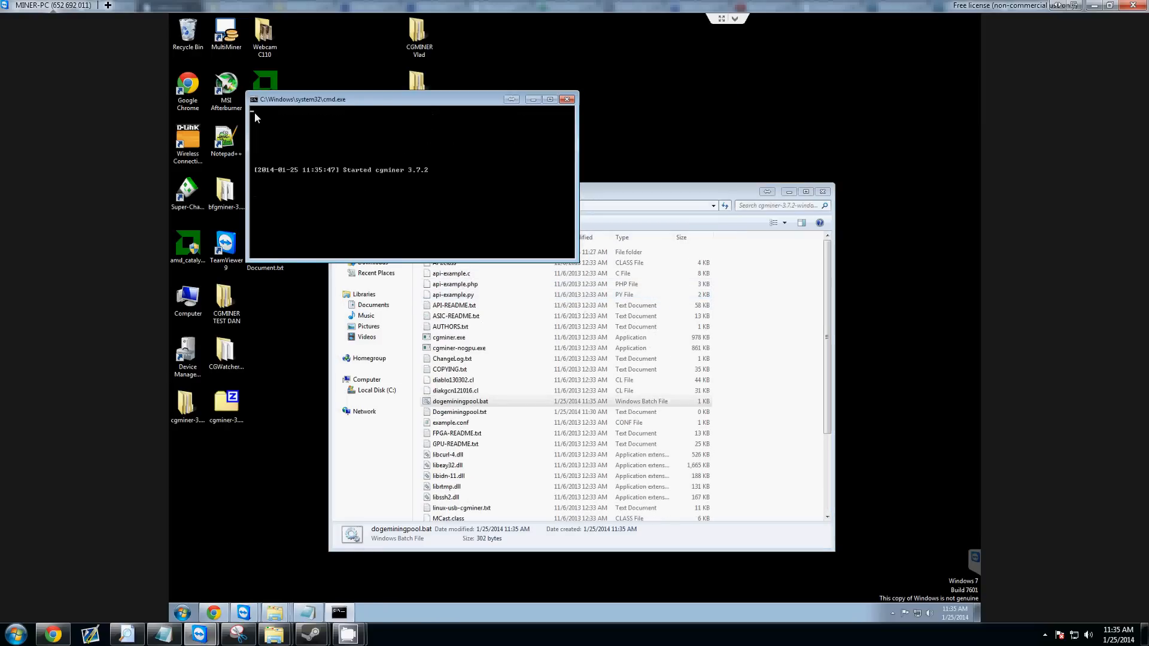
Minimize the cgminer-3.7.2-windows folder and move the cgminer console into free space near the upper edge of the desktop.
drag(347, 101, 411, 105)
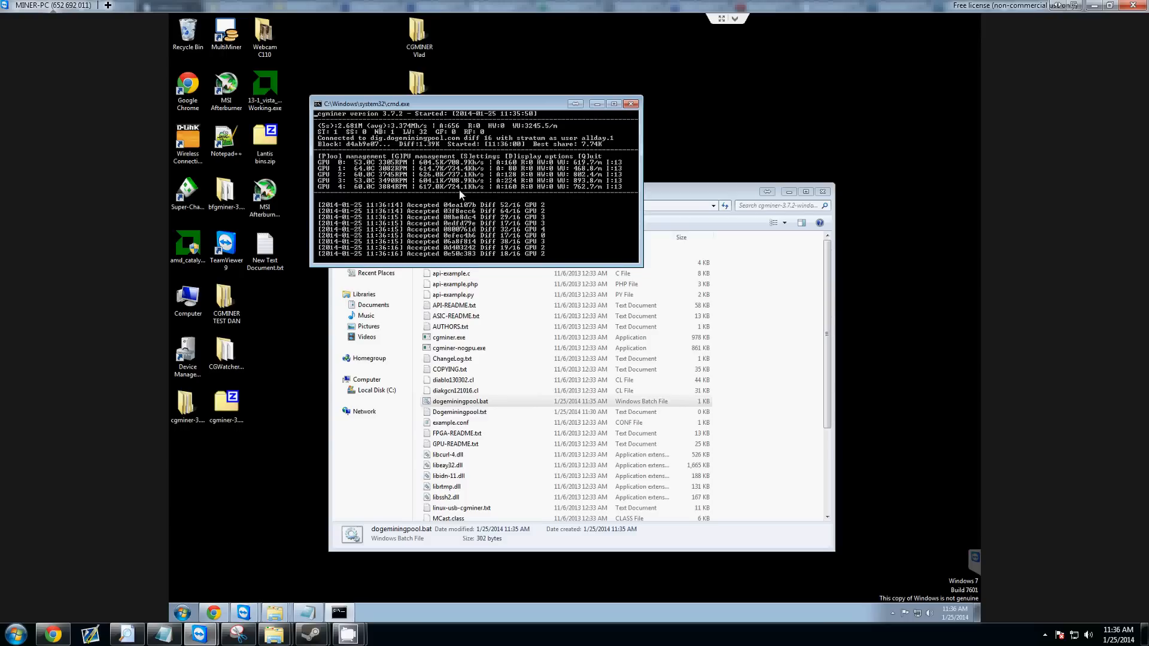
drag(472, 99, 520, 88)
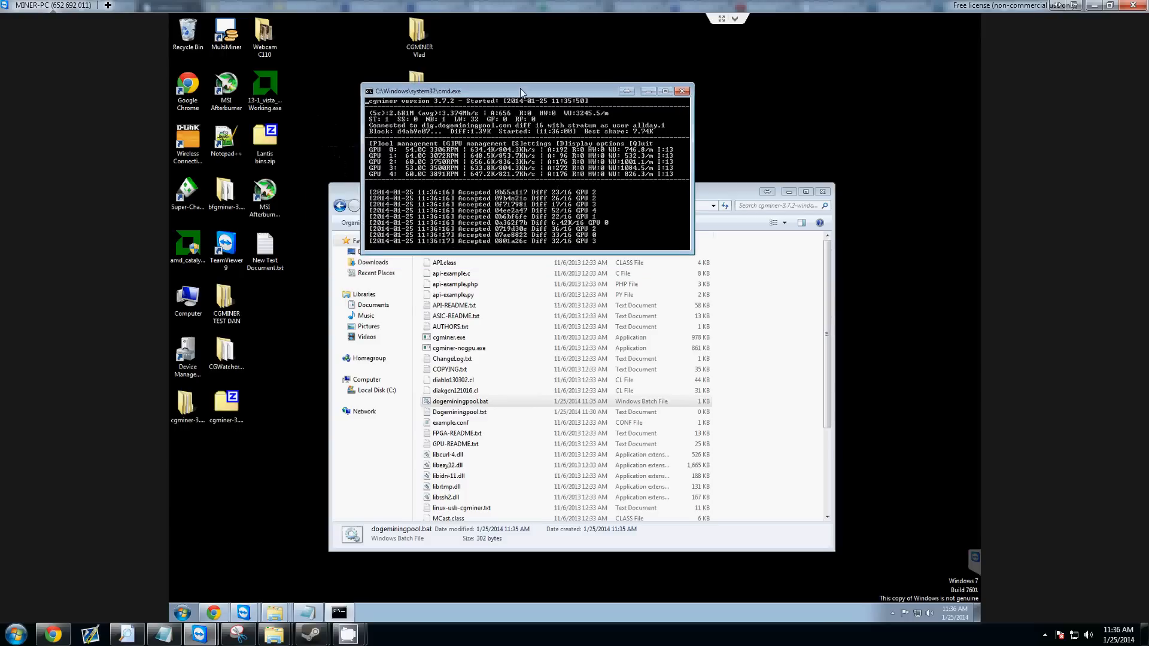
click(789, 191)
click(521, 384)
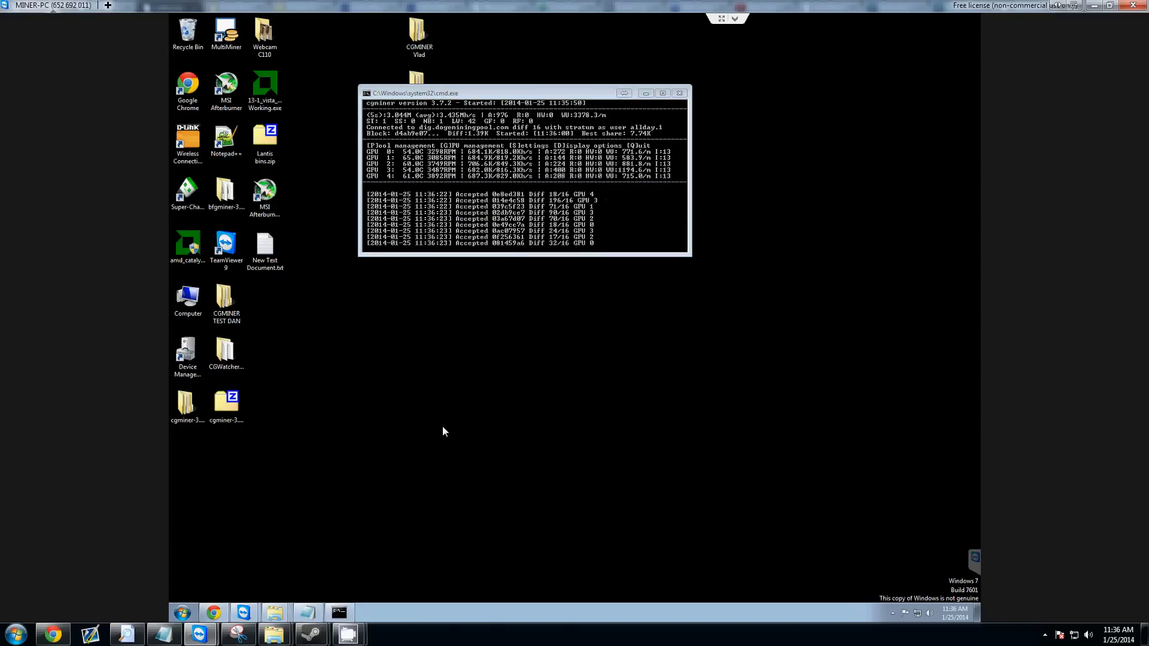
drag(462, 94, 501, 51)
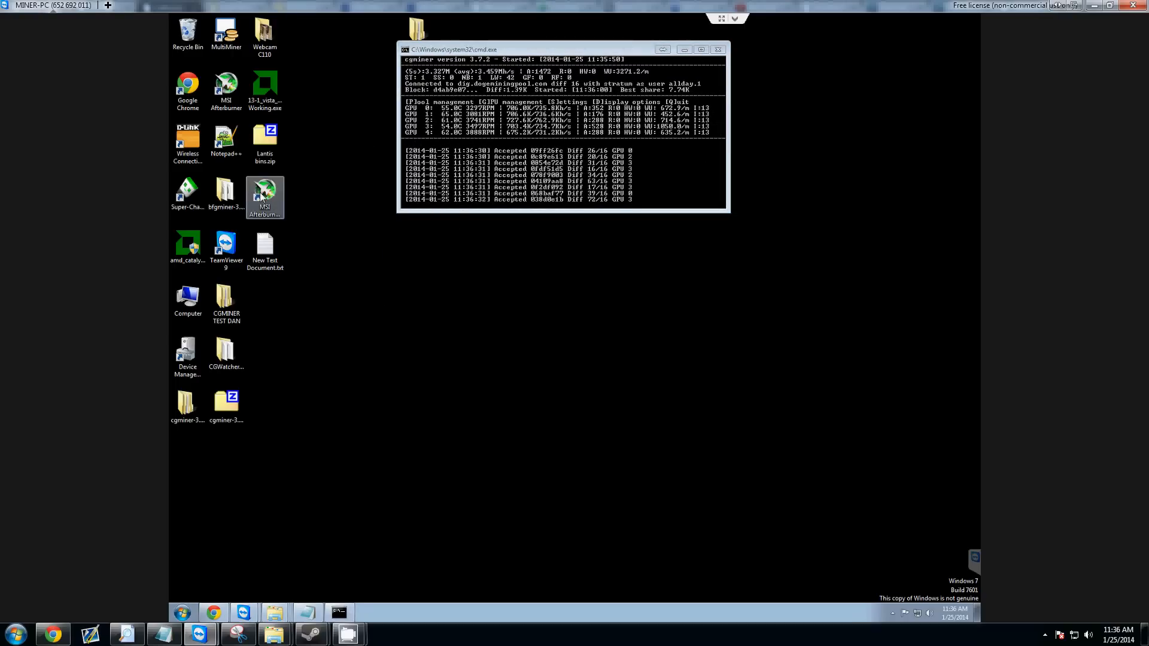
Launch MSI Afterburner, open its properties and display the list of GPUs available as master graphics processor.
double_click(262, 193)
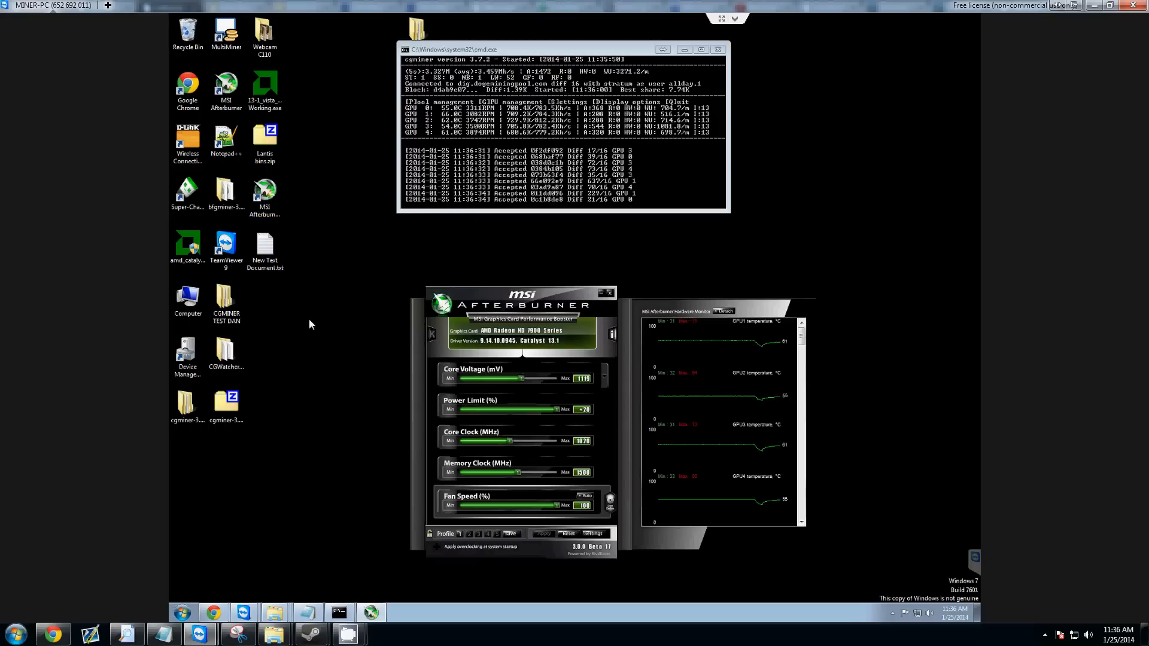
click(601, 536)
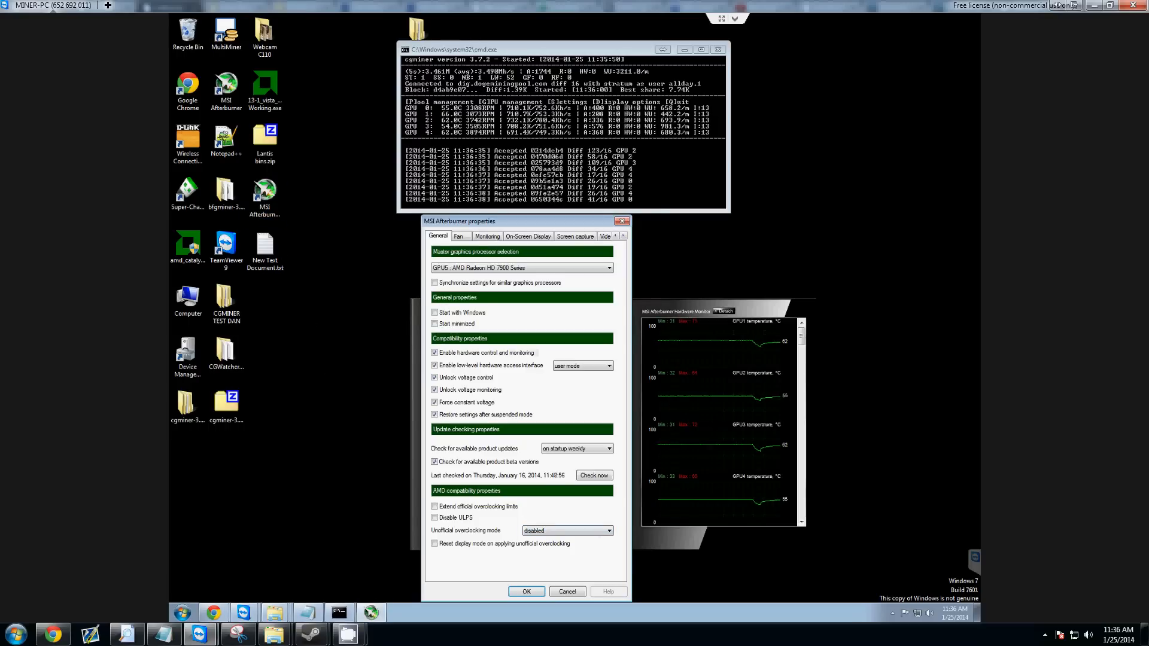
drag(488, 216, 466, 205)
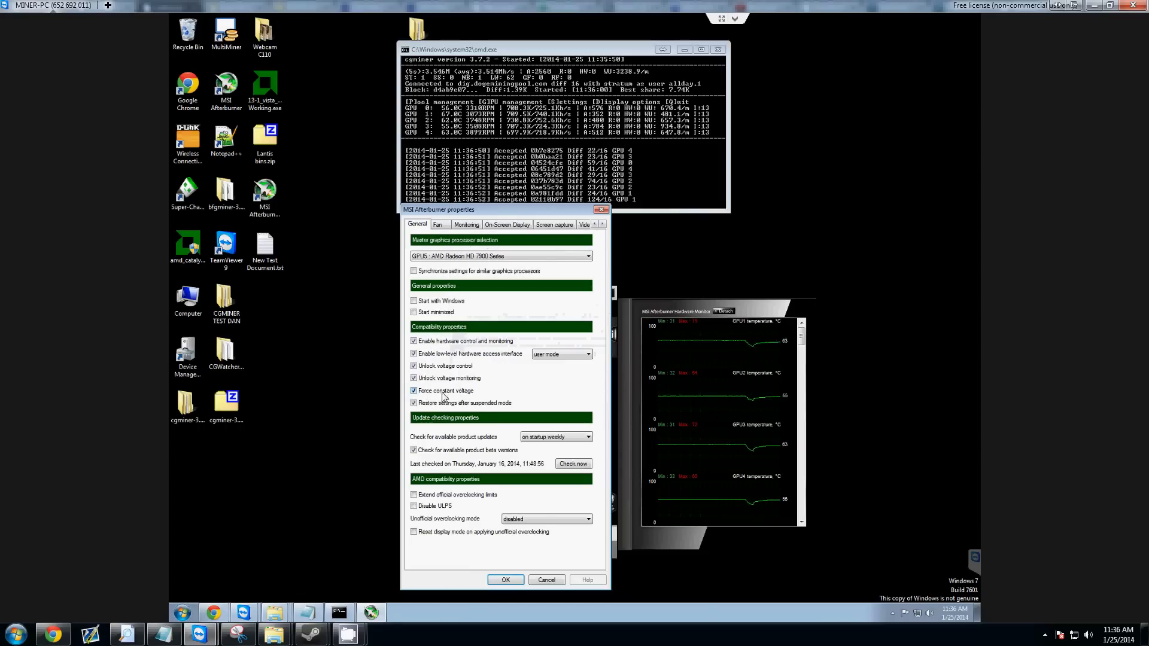
mouse_move(474, 396)
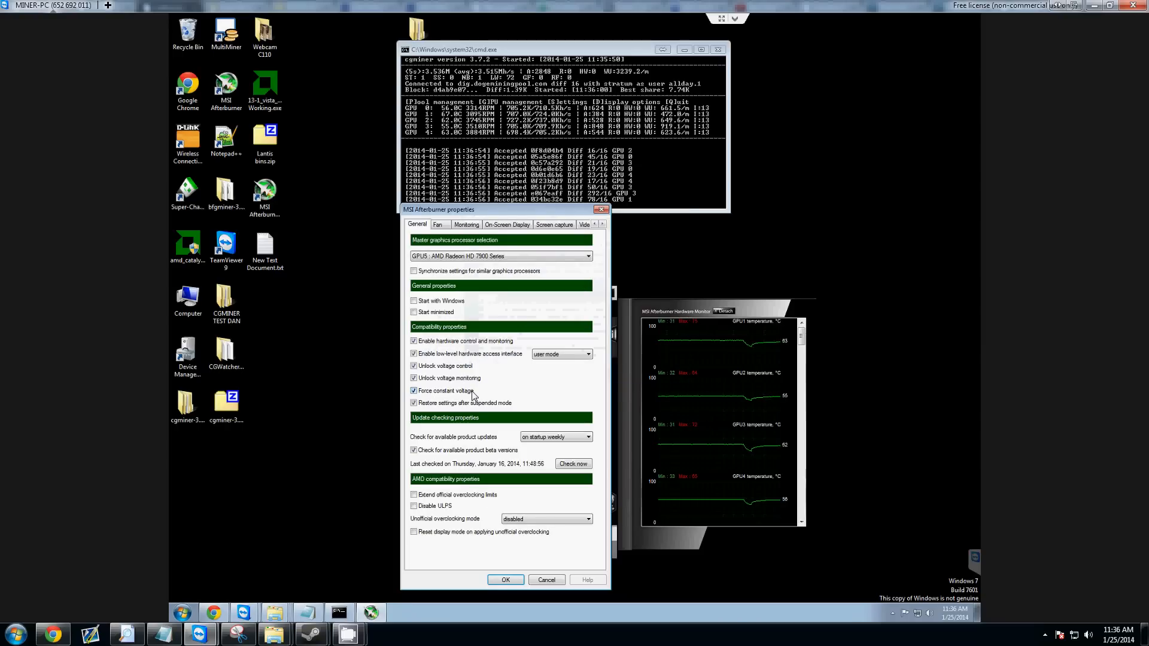
click(484, 259)
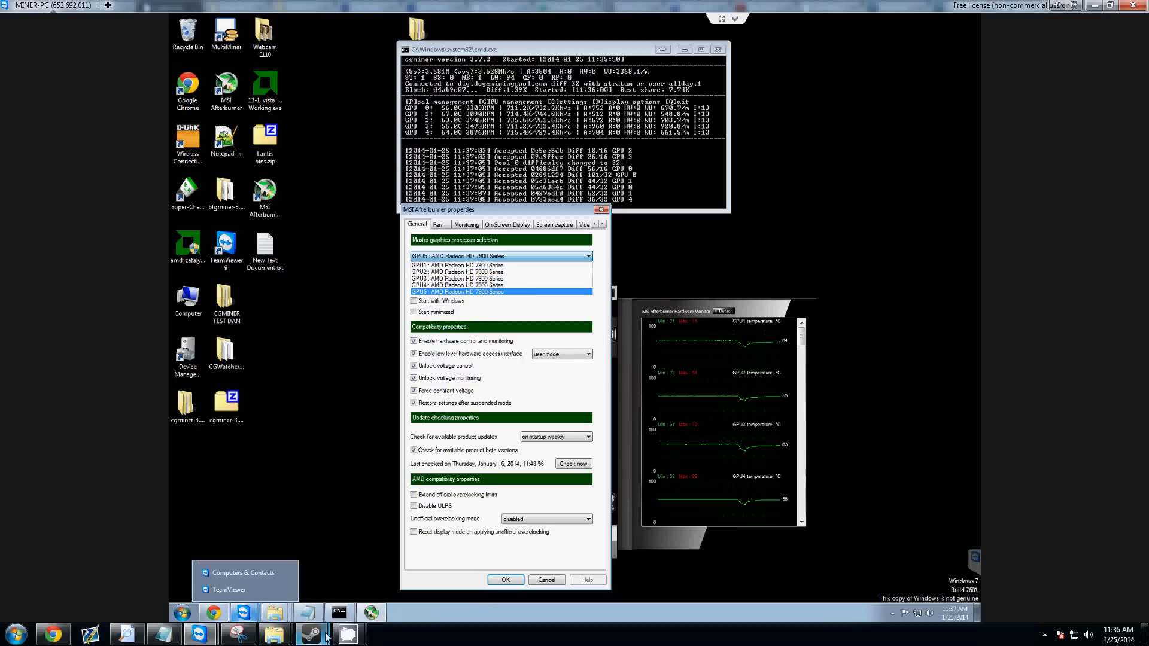
mouse_move(351, 637)
click(370, 569)
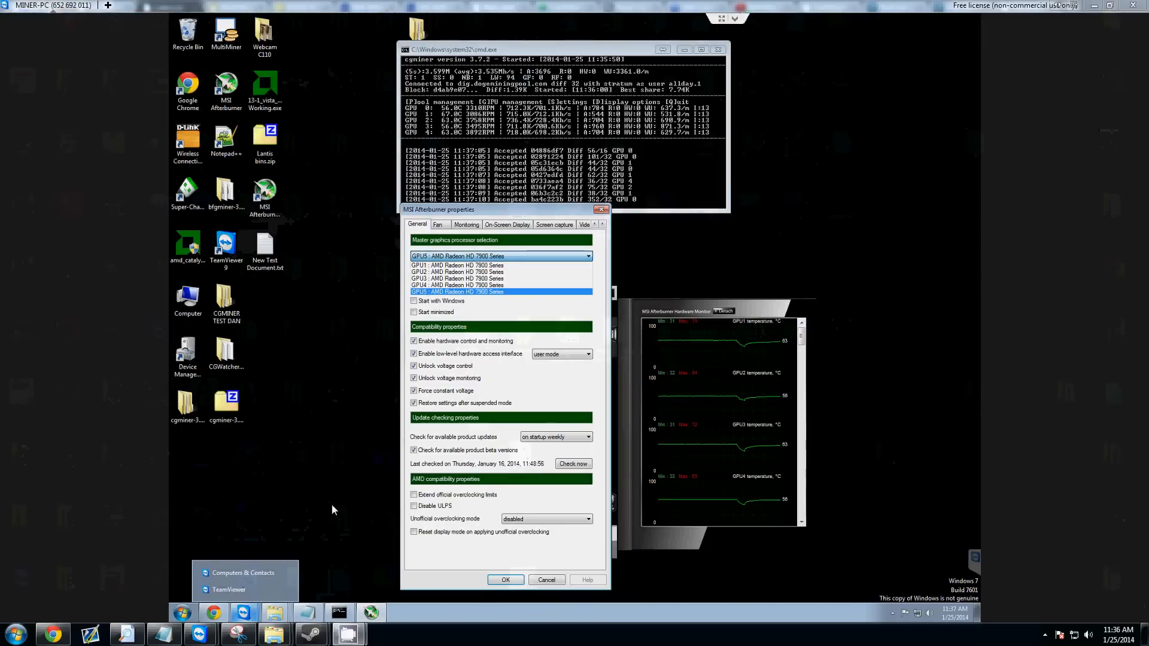
click(279, 569)
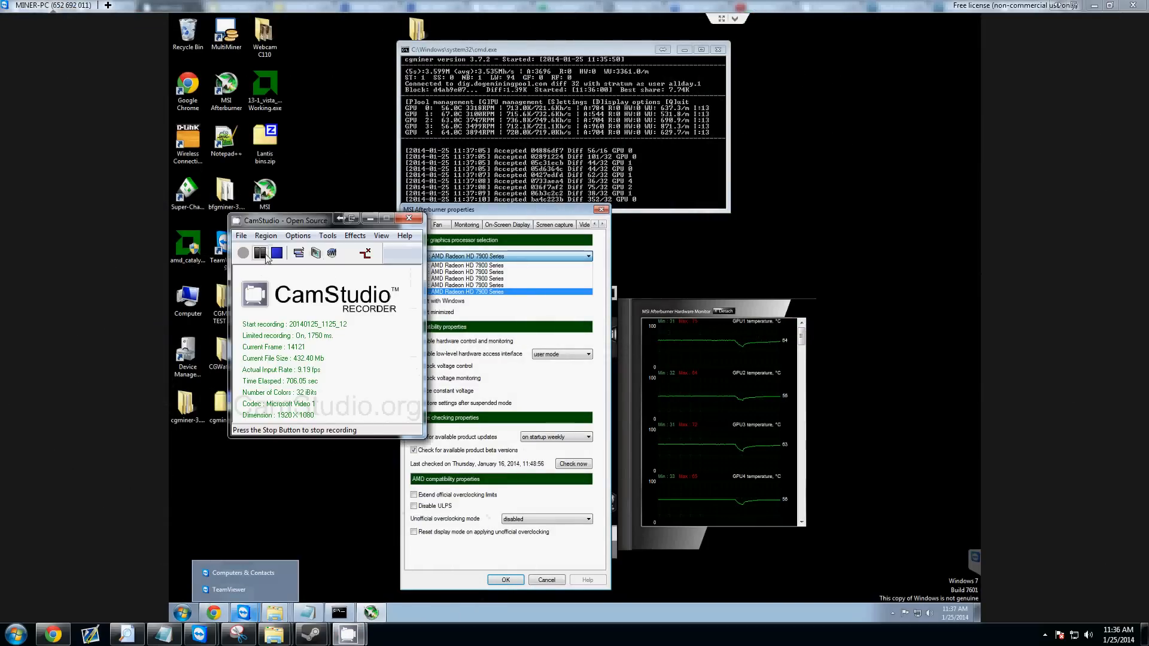
click(369, 219)
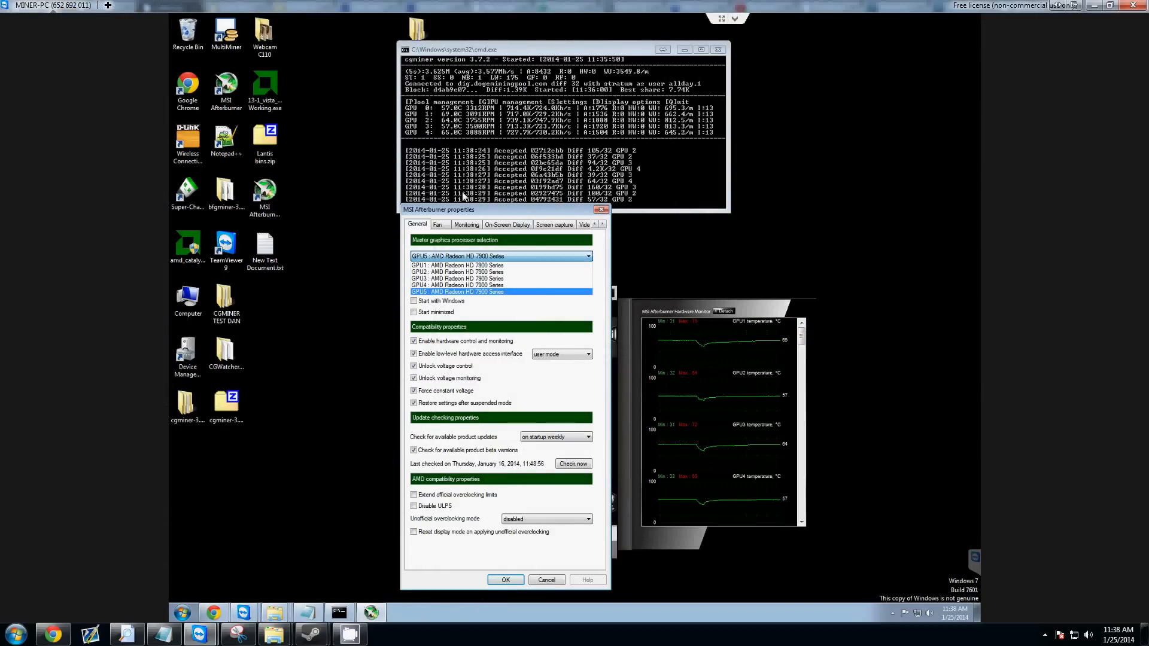
Select GPU1 as the master graphics processor in the MSI Afterburner properties and accept the change.
click(462, 210)
drag(490, 208, 416, 176)
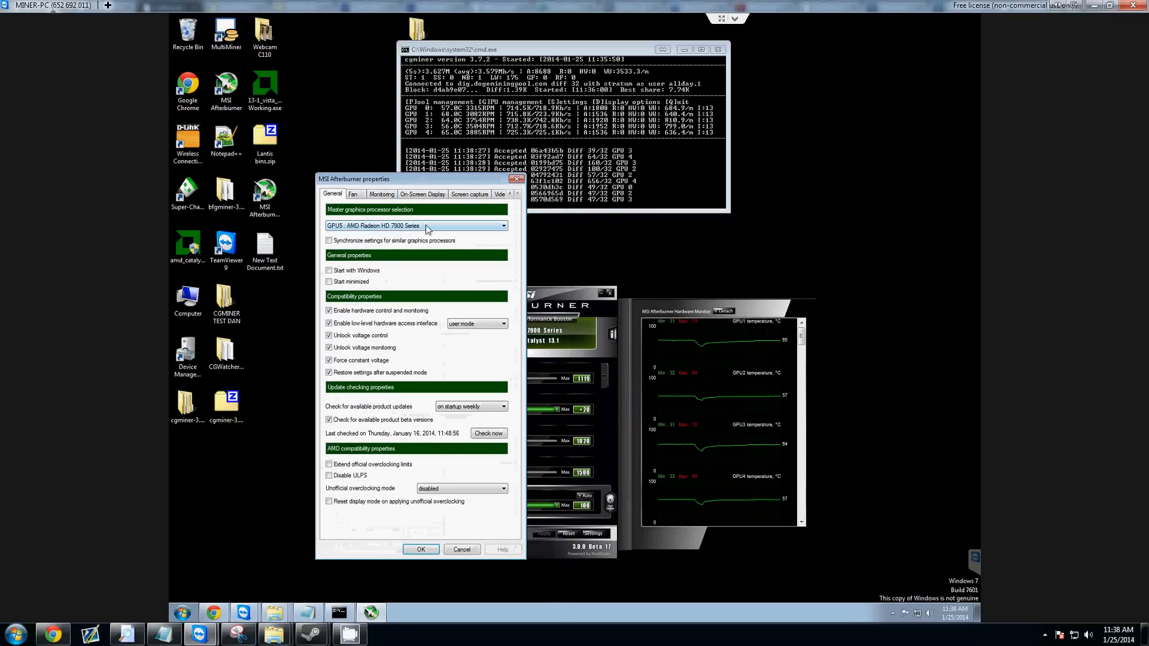
click(450, 228)
click(450, 234)
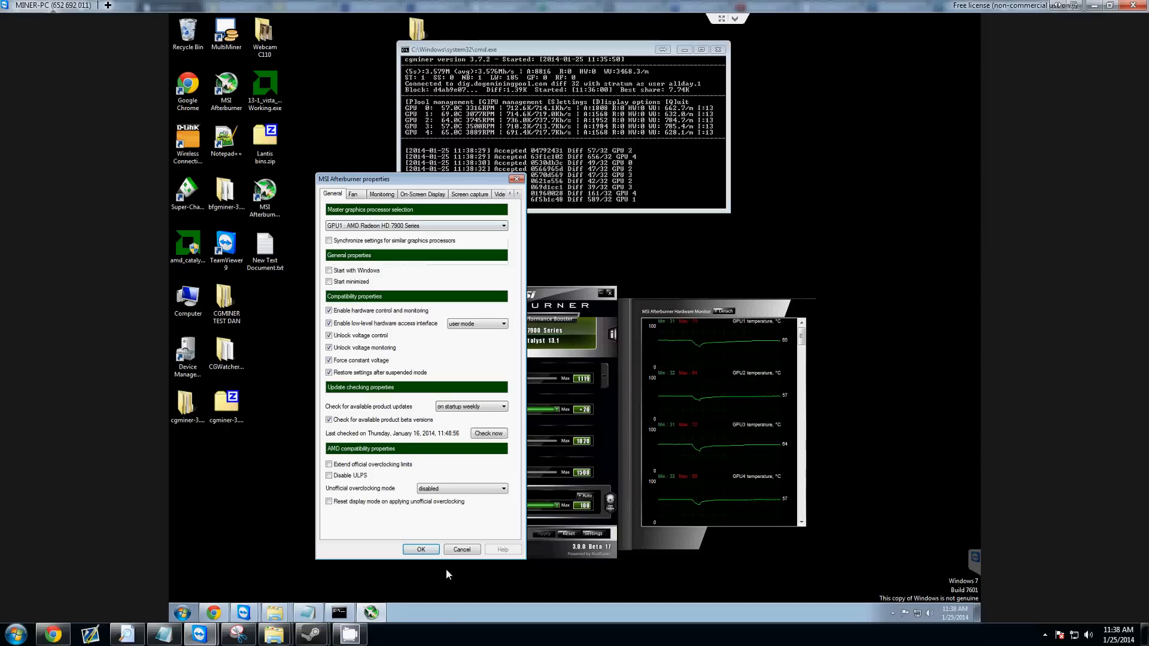
click(421, 550)
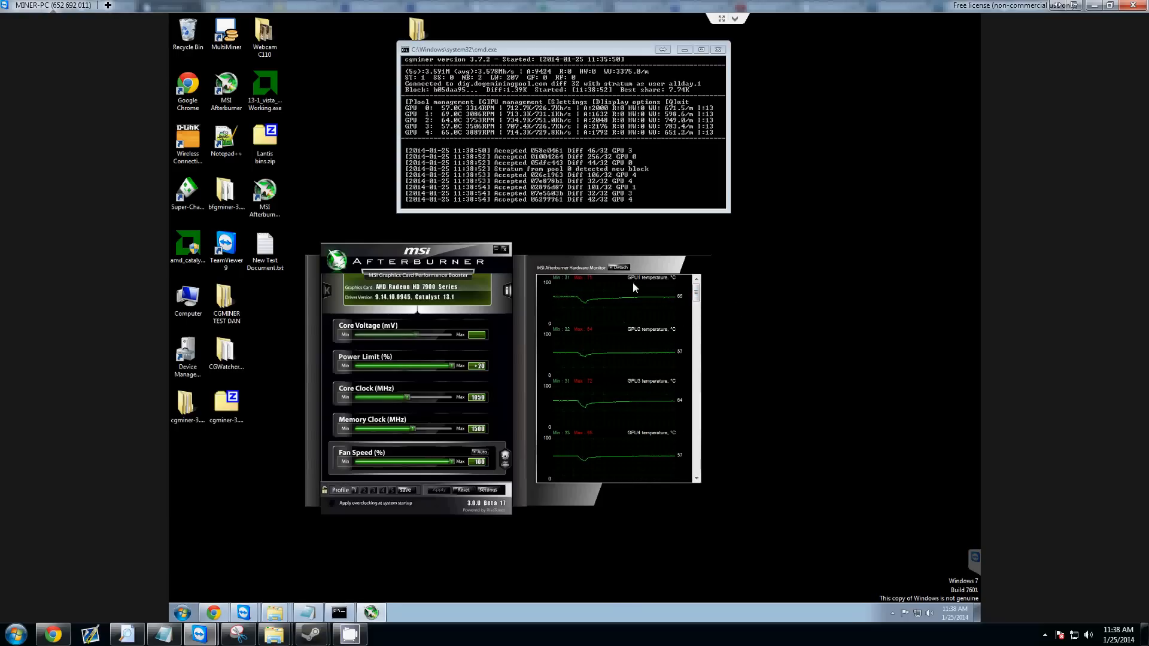
Reopen the properties to review the master graphics processor list, keep GPU1 selected and accept.
click(488, 490)
click(401, 269)
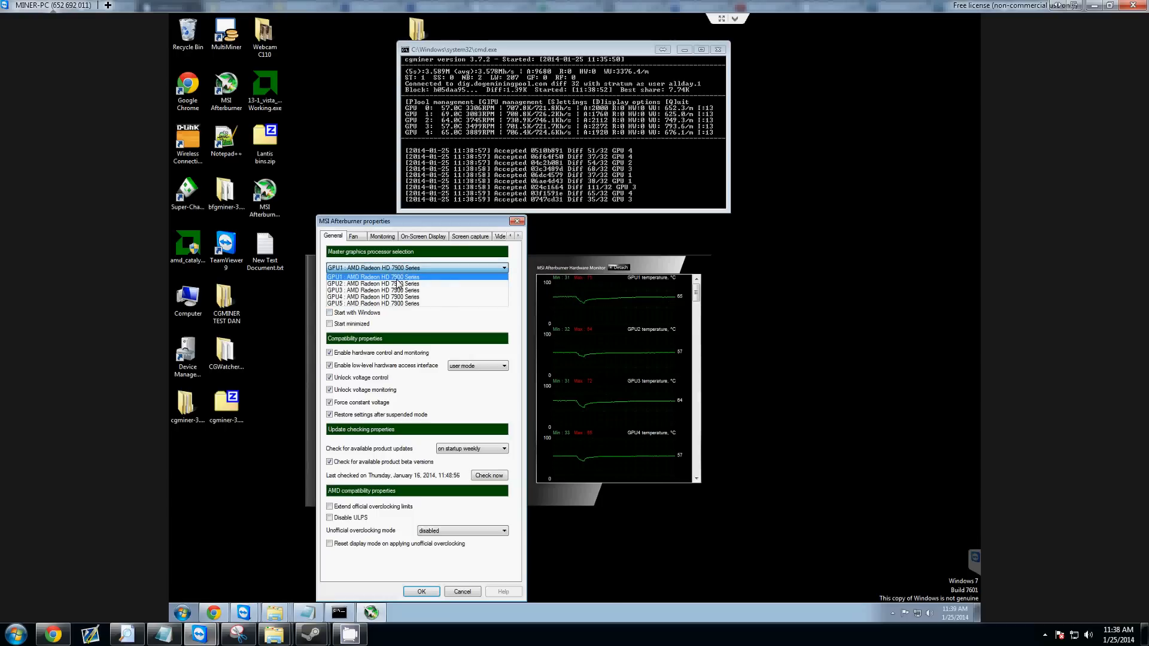
click(402, 279)
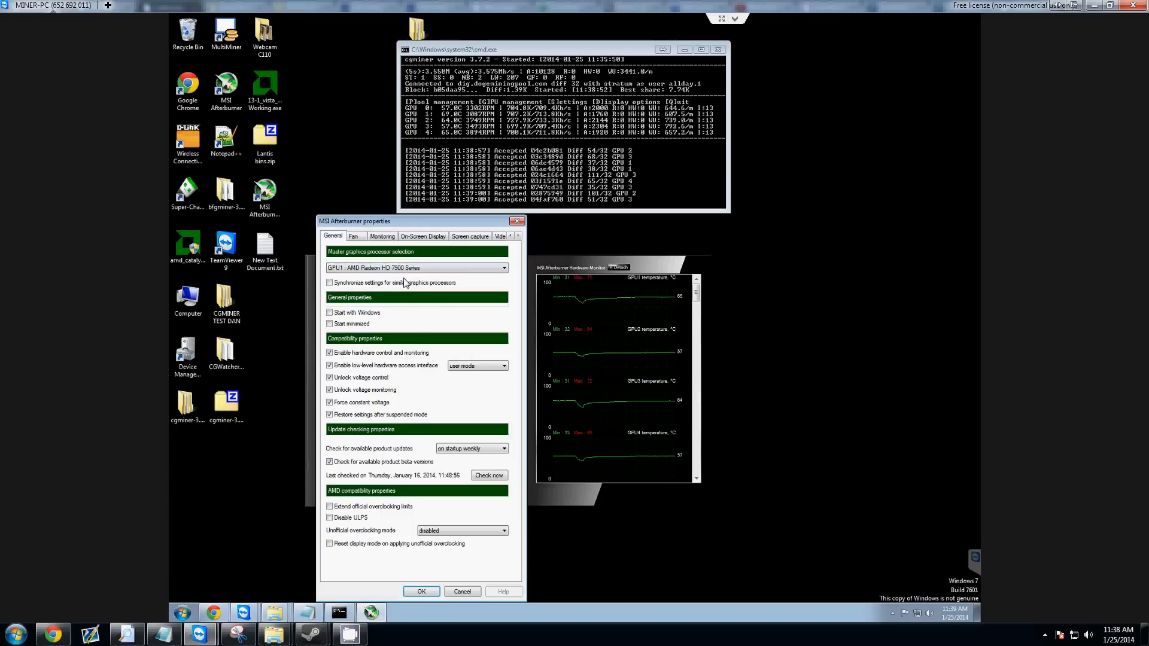
click(422, 591)
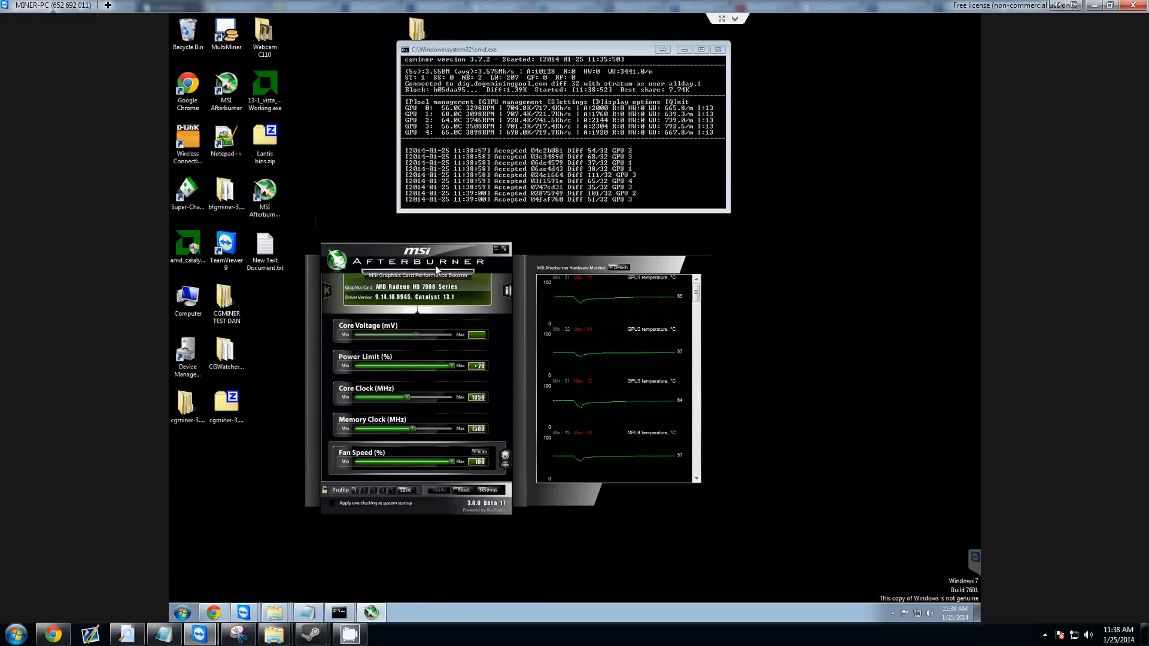
Reposition the MSI Afterburner window in the free space below the cgminer console.
drag(436, 265, 459, 289)
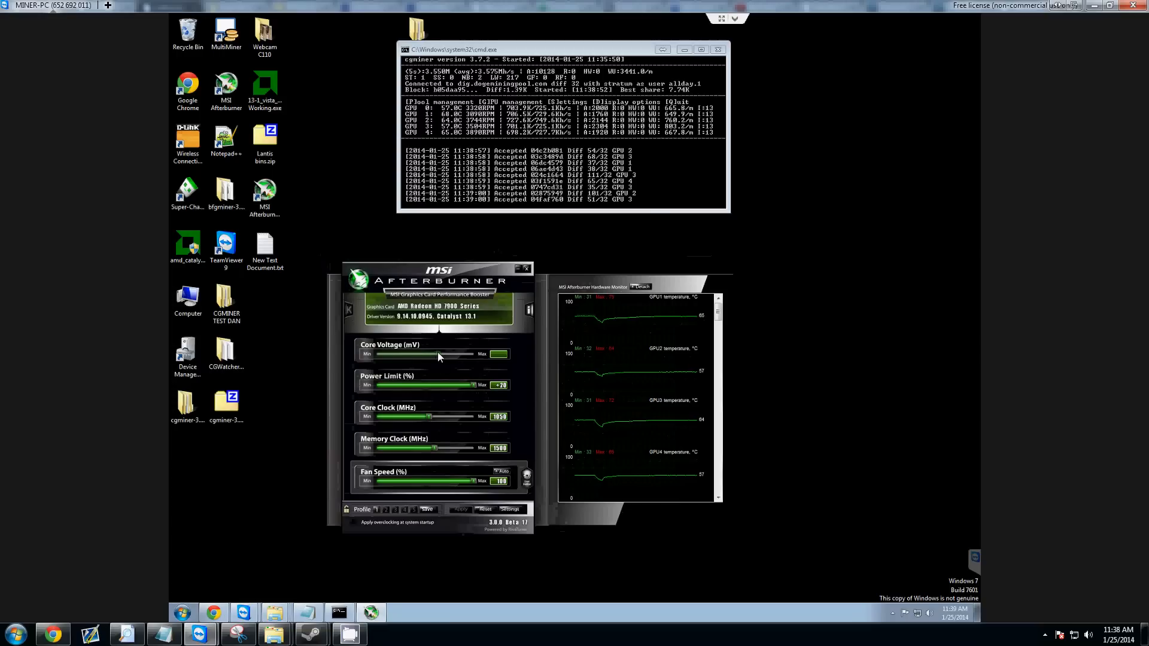
drag(440, 353, 442, 353)
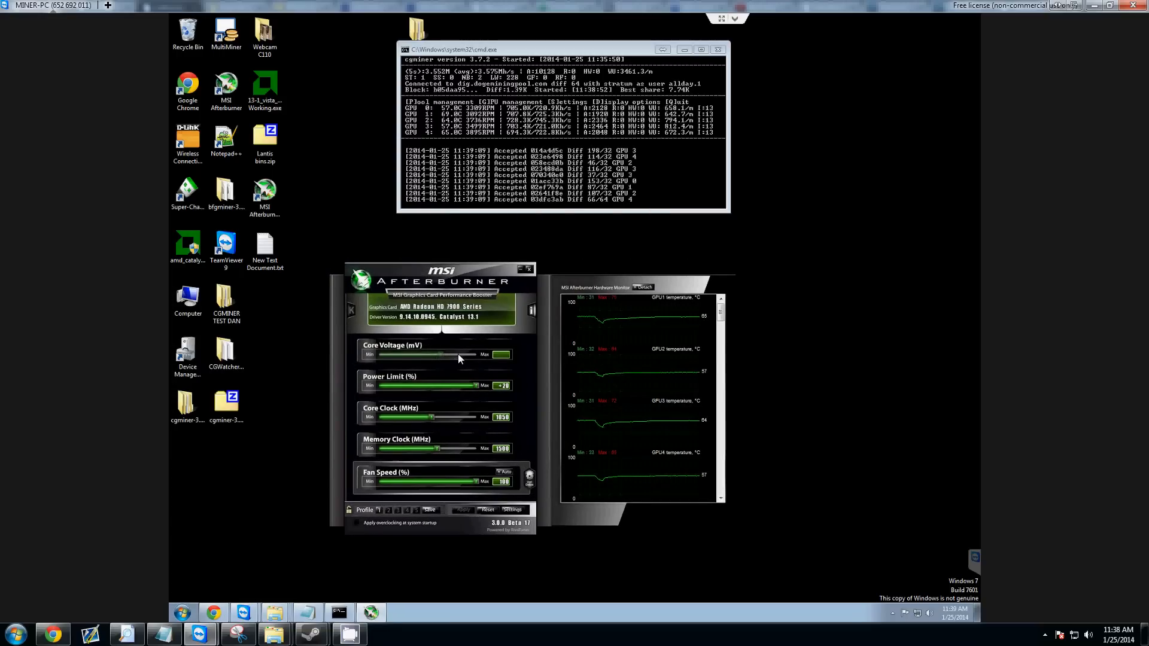
drag(479, 275, 459, 276)
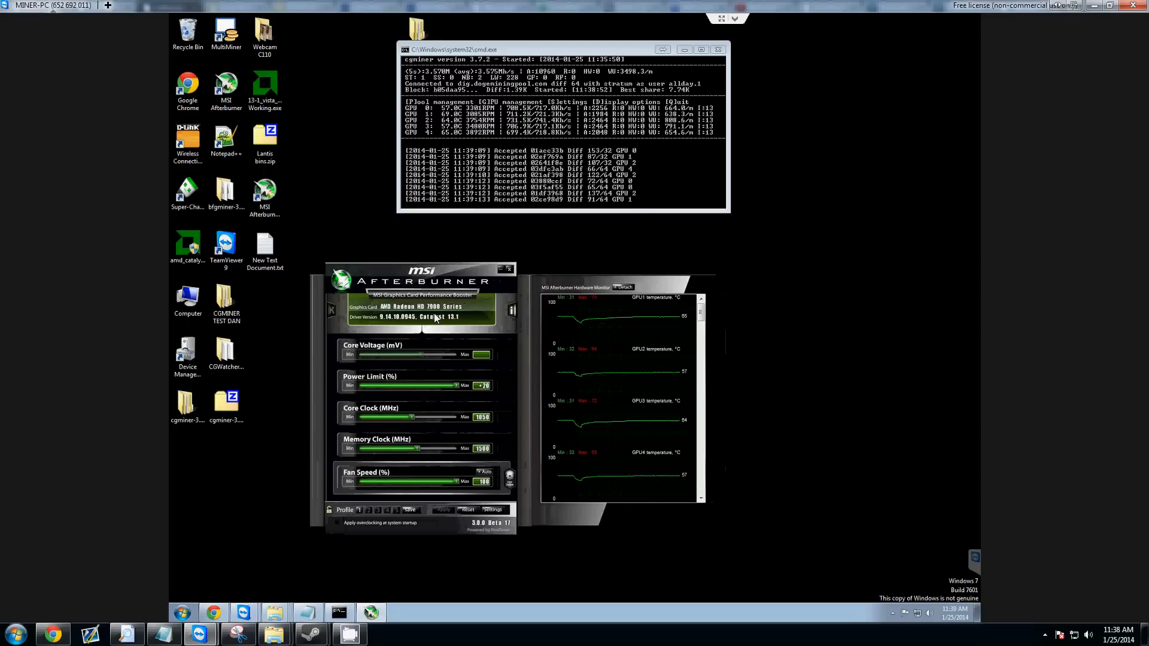
drag(445, 274, 456, 271)
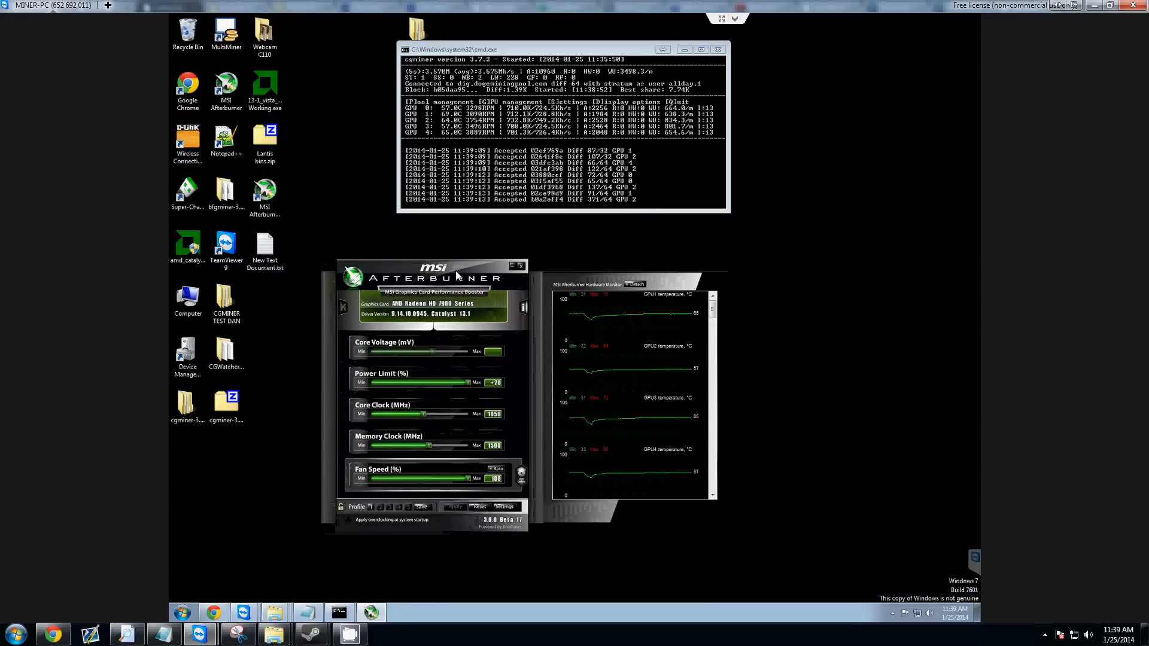
drag(456, 272, 492, 271)
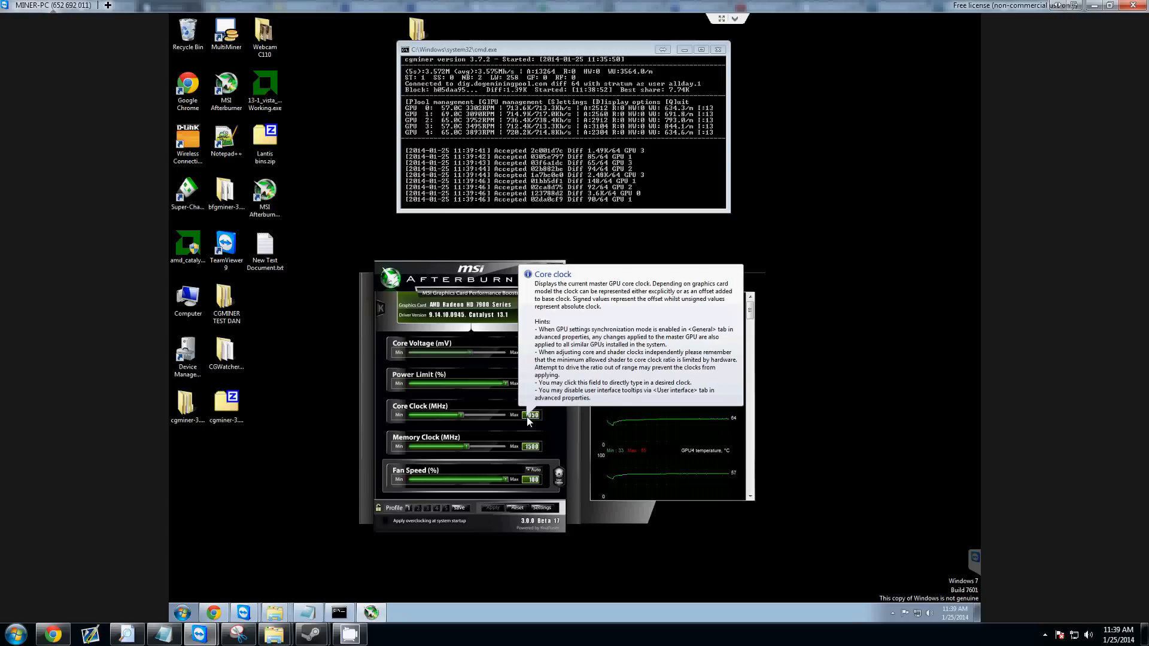
Set GPU1's core clock to 1010 MHz and apply it.
click(529, 417)
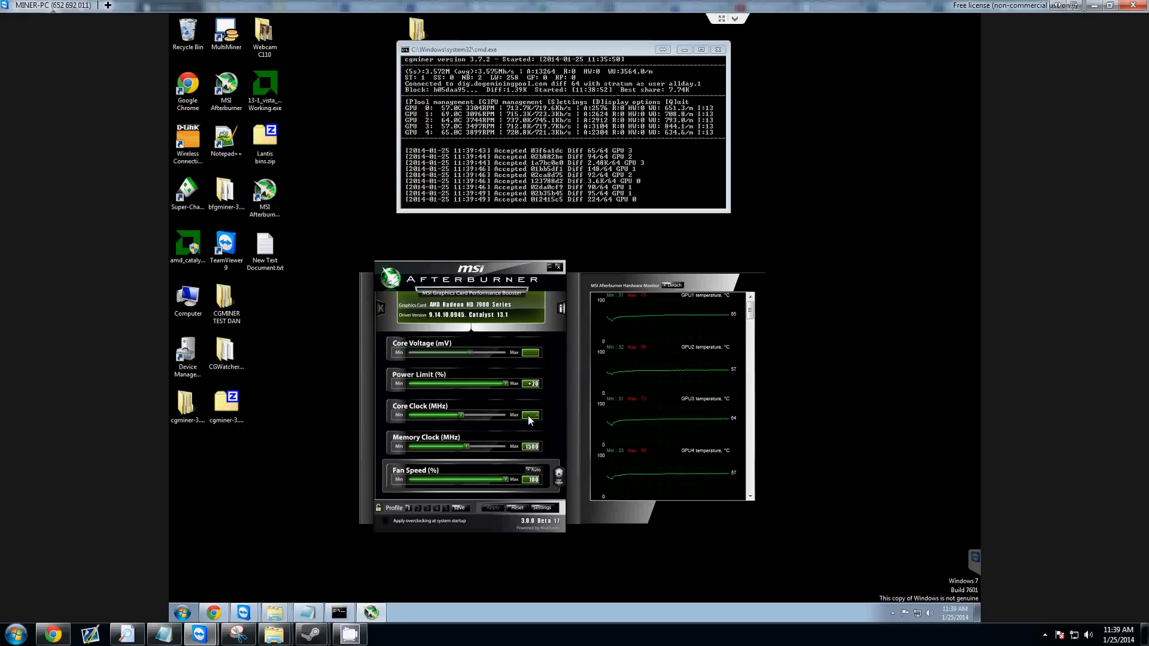
text(110)
key(Return)
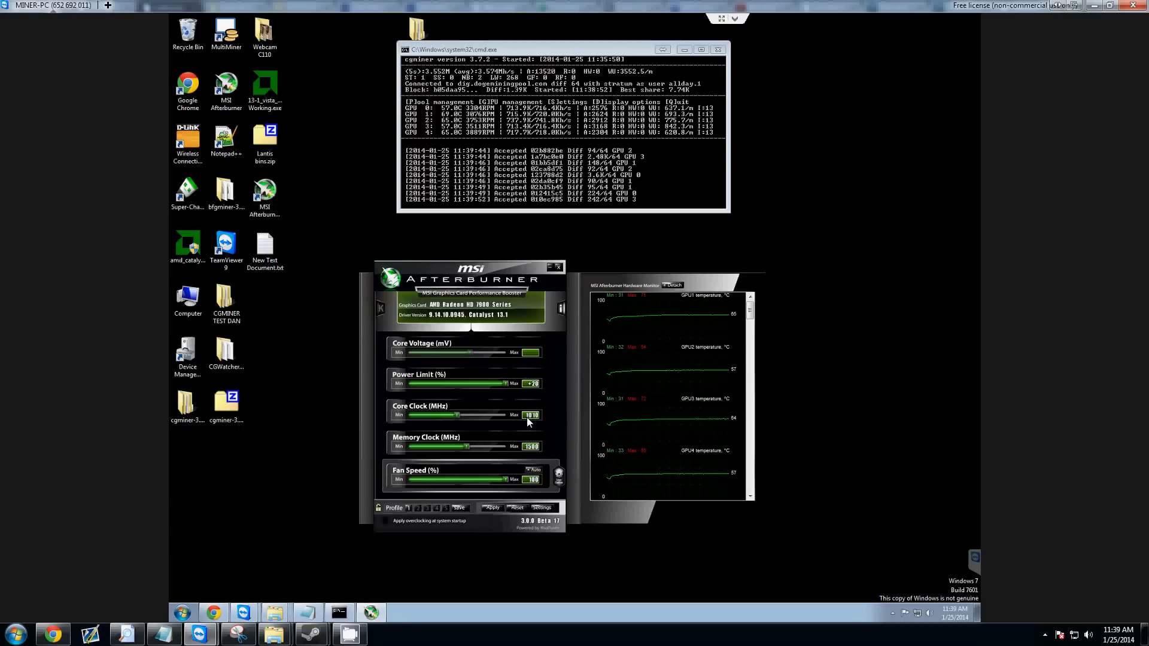
click(493, 507)
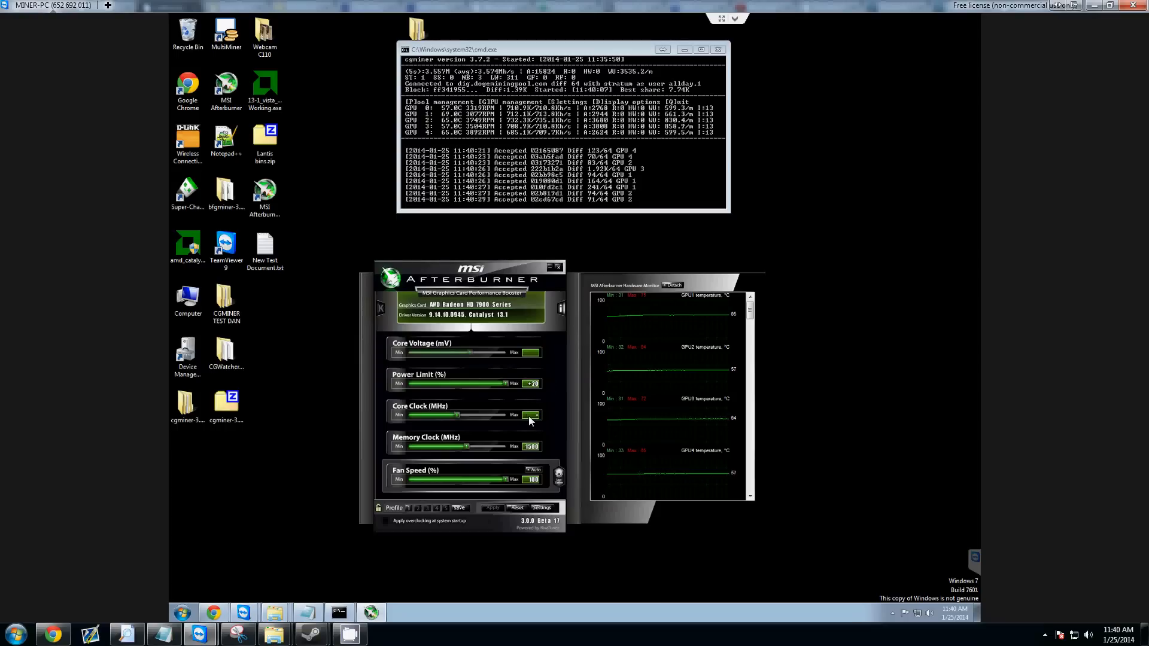
Try a core clock of 1000 MHz on GPU1, and return it to 1010 MHz and apply.
text(1000)
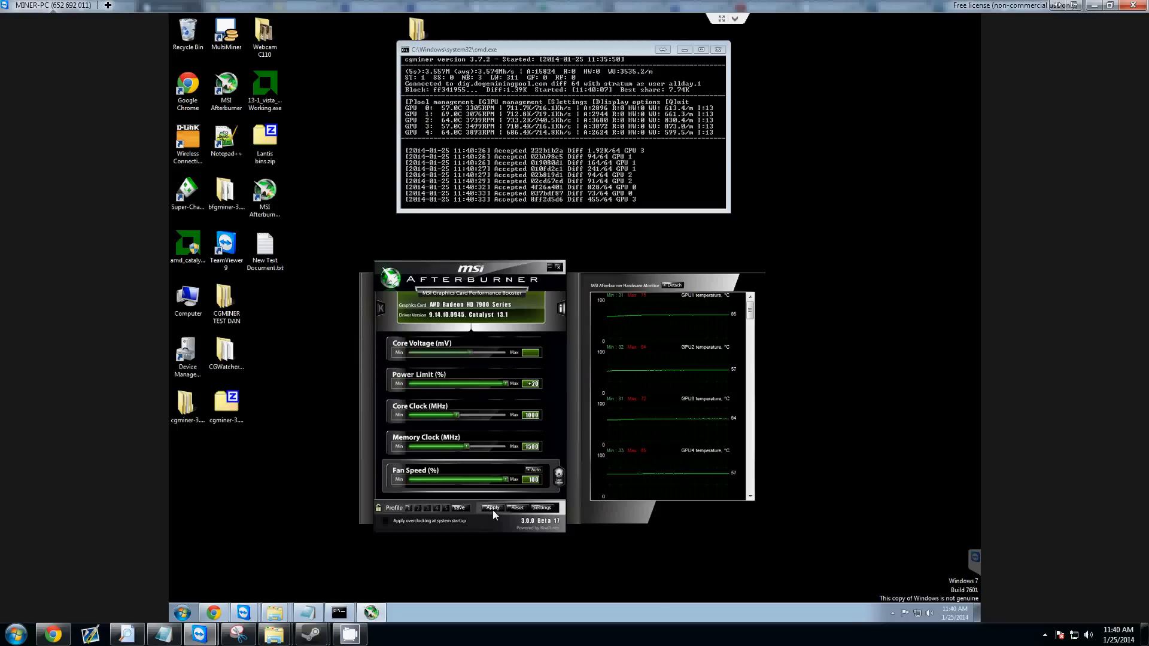
click(493, 509)
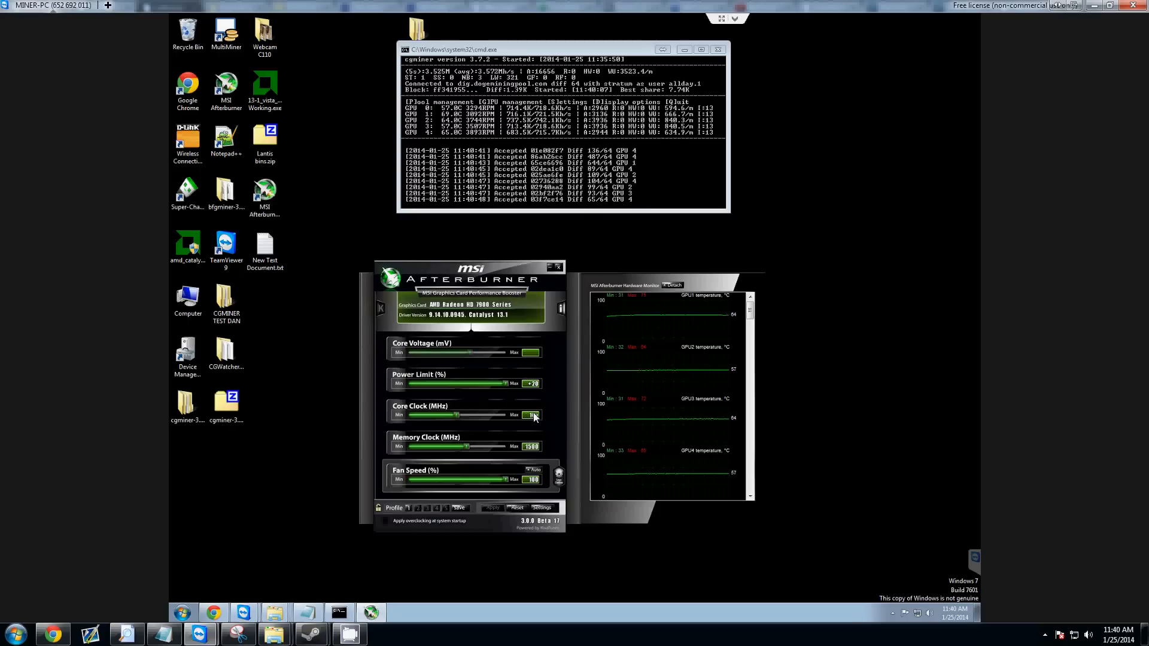
text(1010)
key(Return)
click(493, 507)
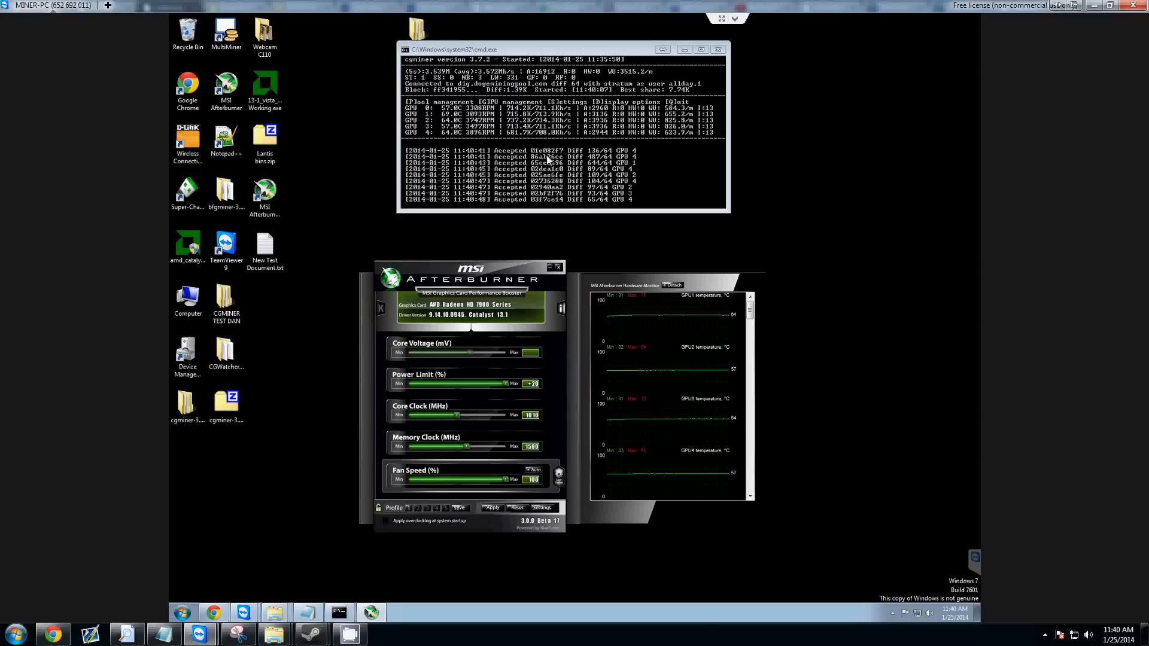
Set GPU1's core clock to 1050 MHz and apply it.
click(530, 415)
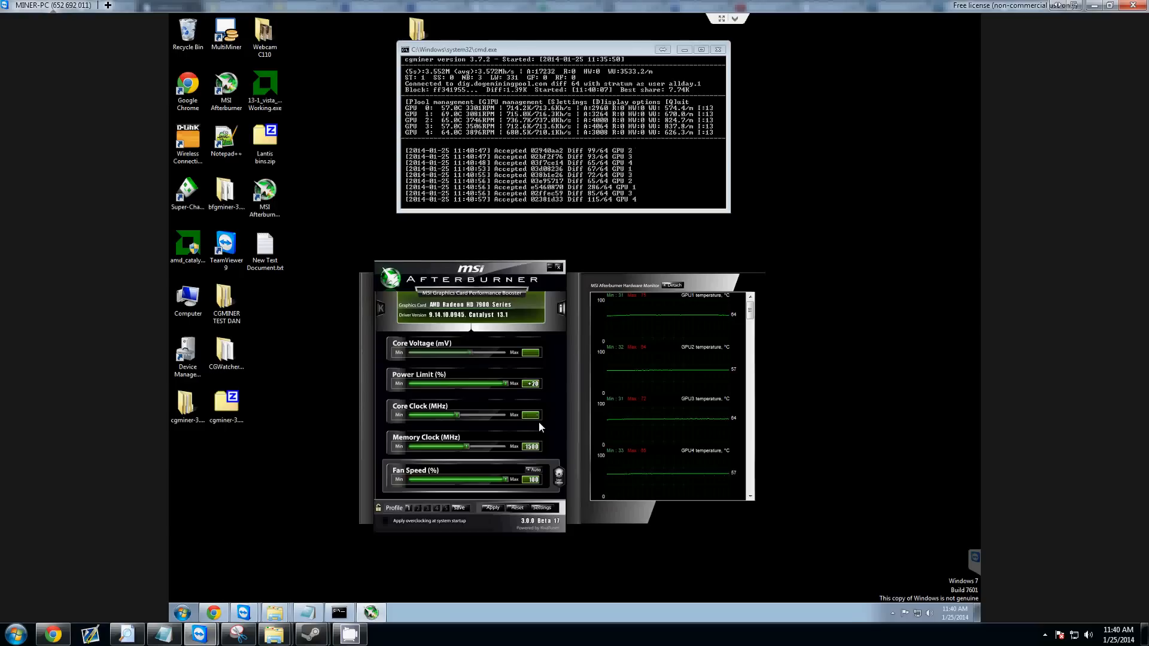
text(105)
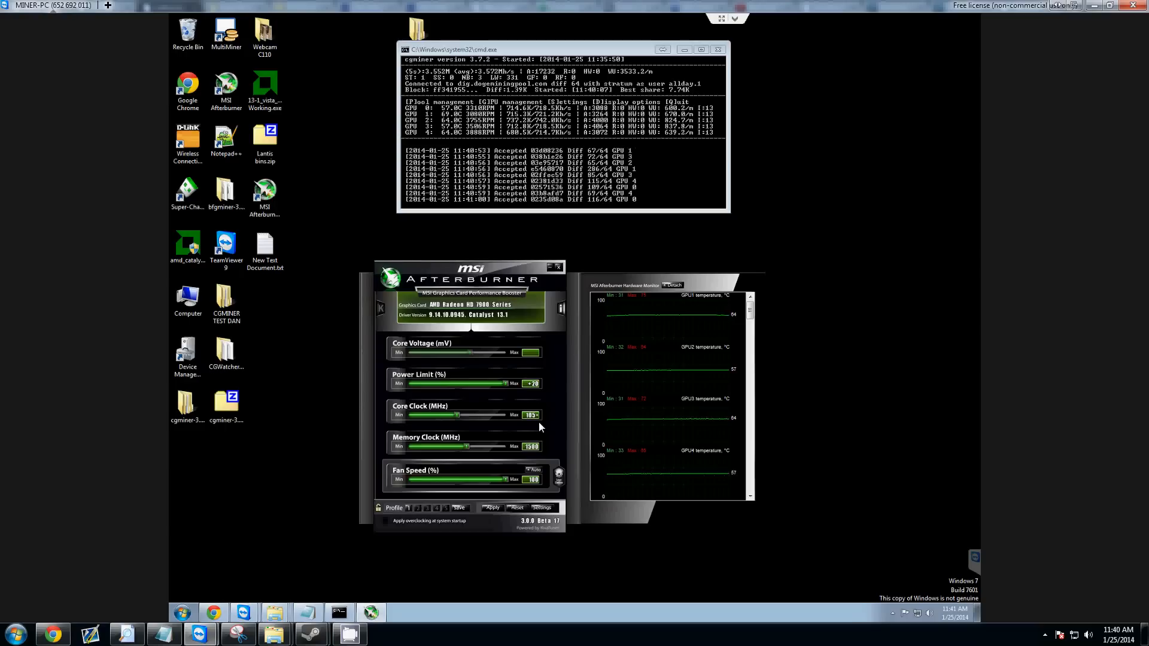
text(0)
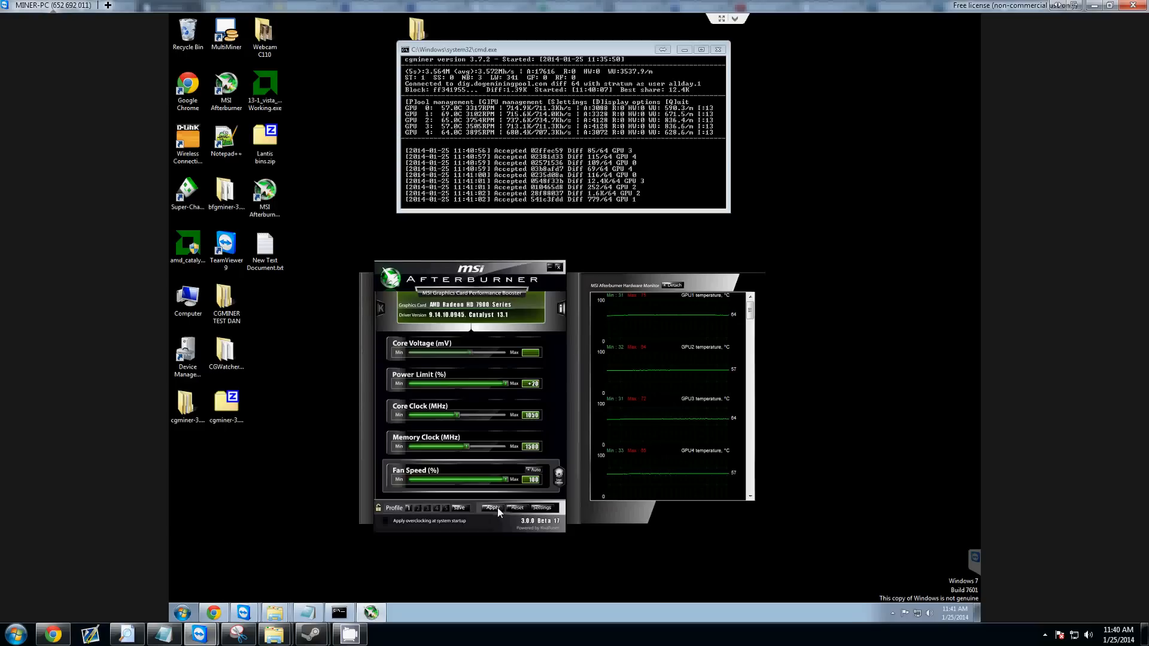
click(497, 508)
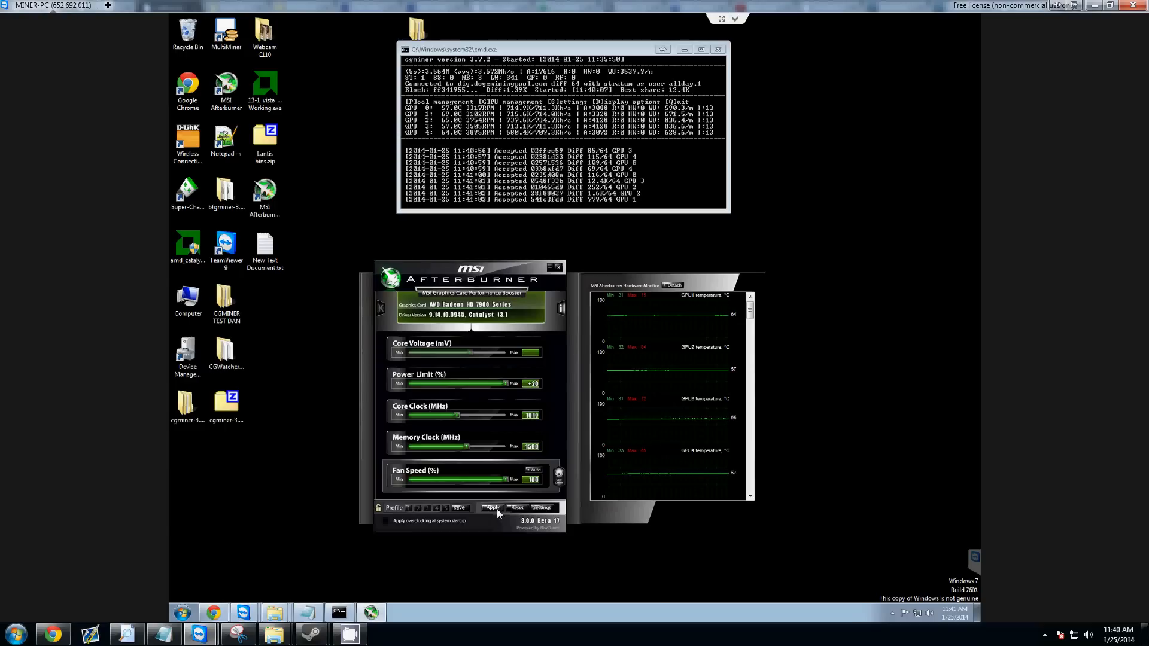
click(533, 414)
text(1050)
key(Return)
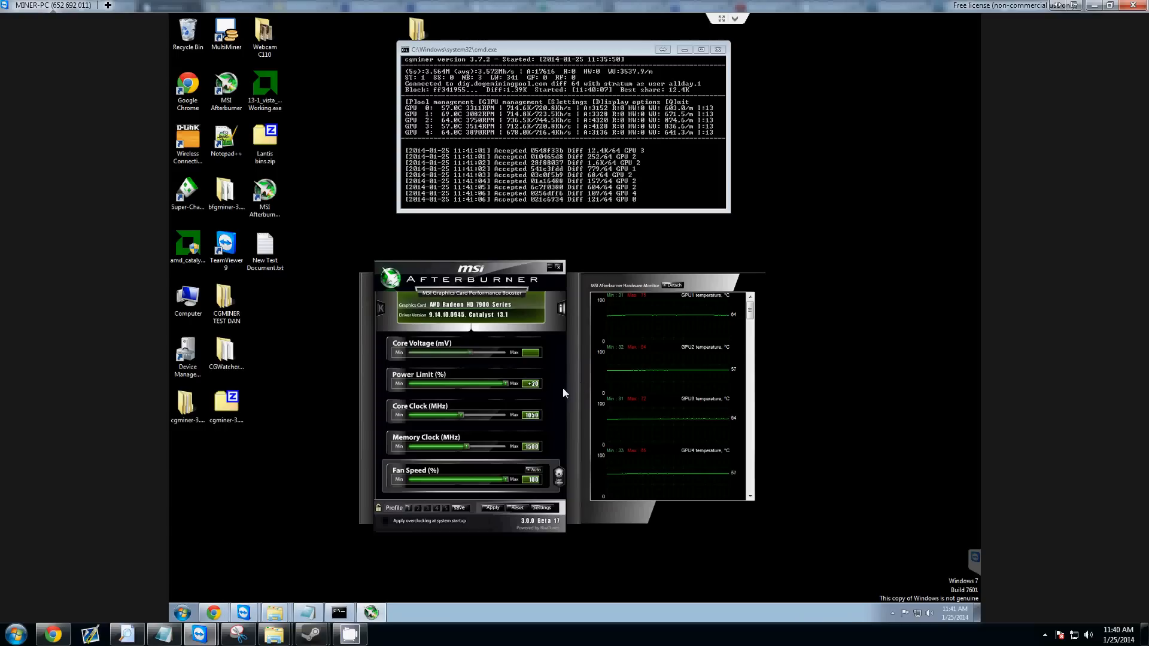
click(495, 508)
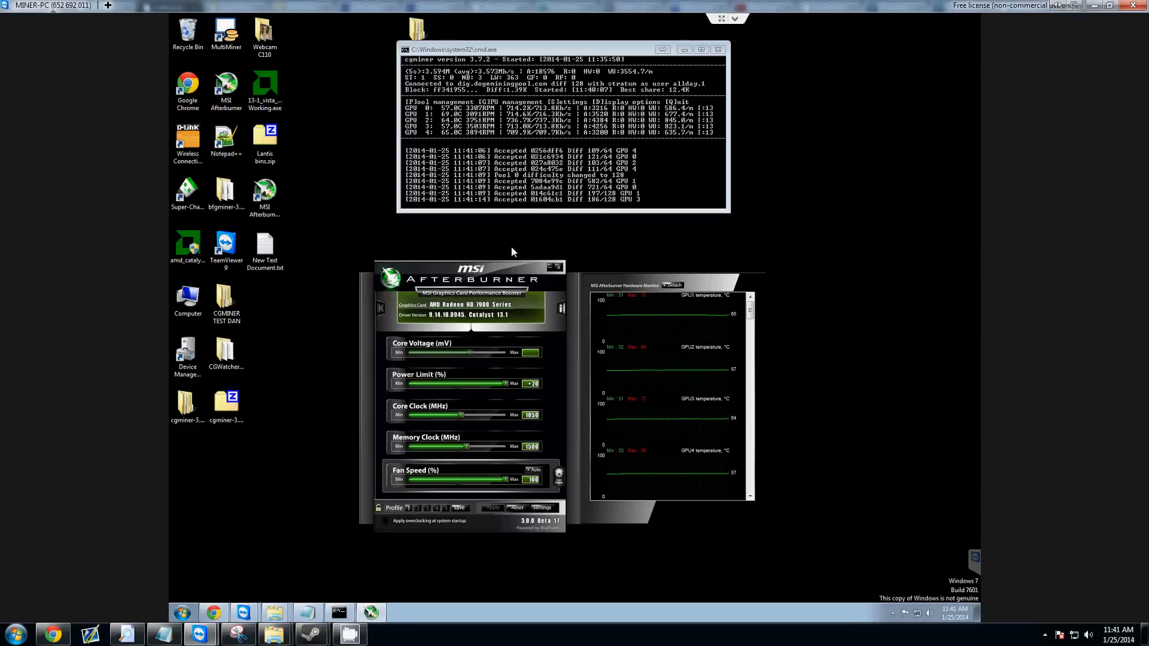
Check the GPUs offered for master graphics processor selection in the properties, and close the dialog with GPU1 still selected.
drag(506, 265, 517, 253)
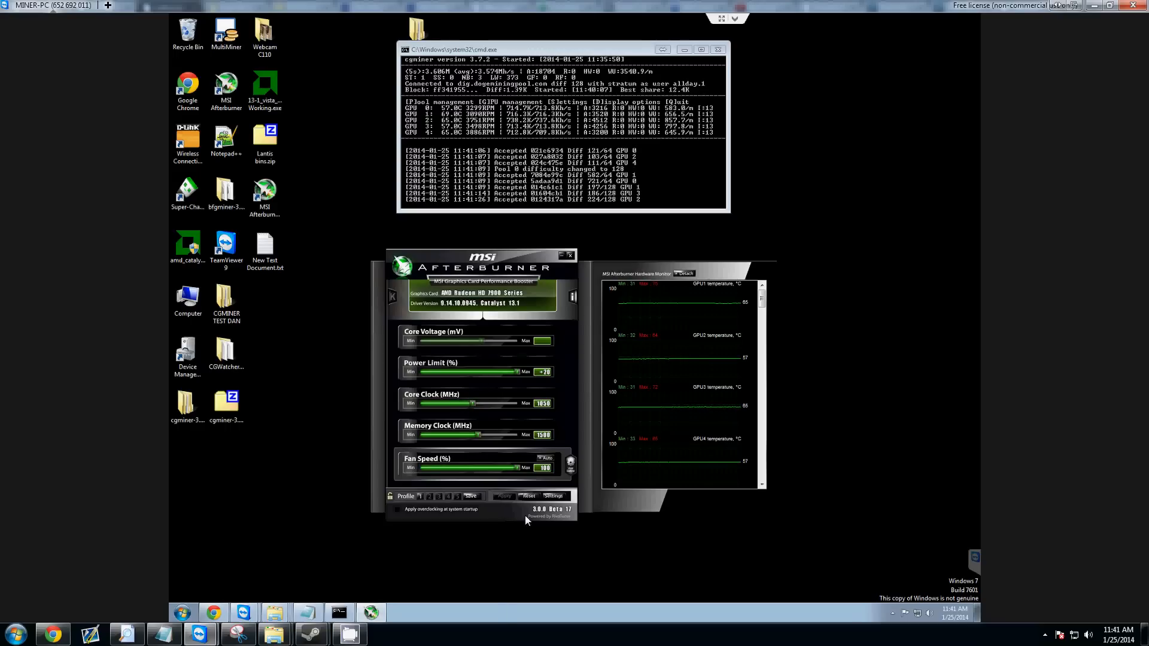
click(553, 496)
click(486, 269)
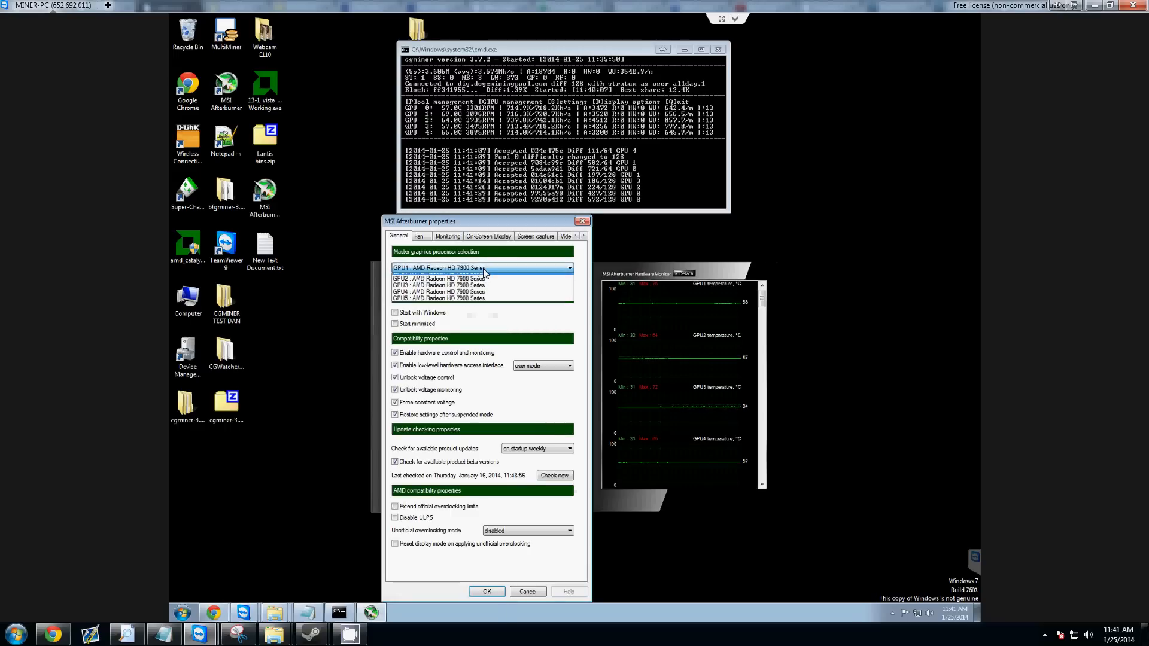
click(480, 273)
click(583, 221)
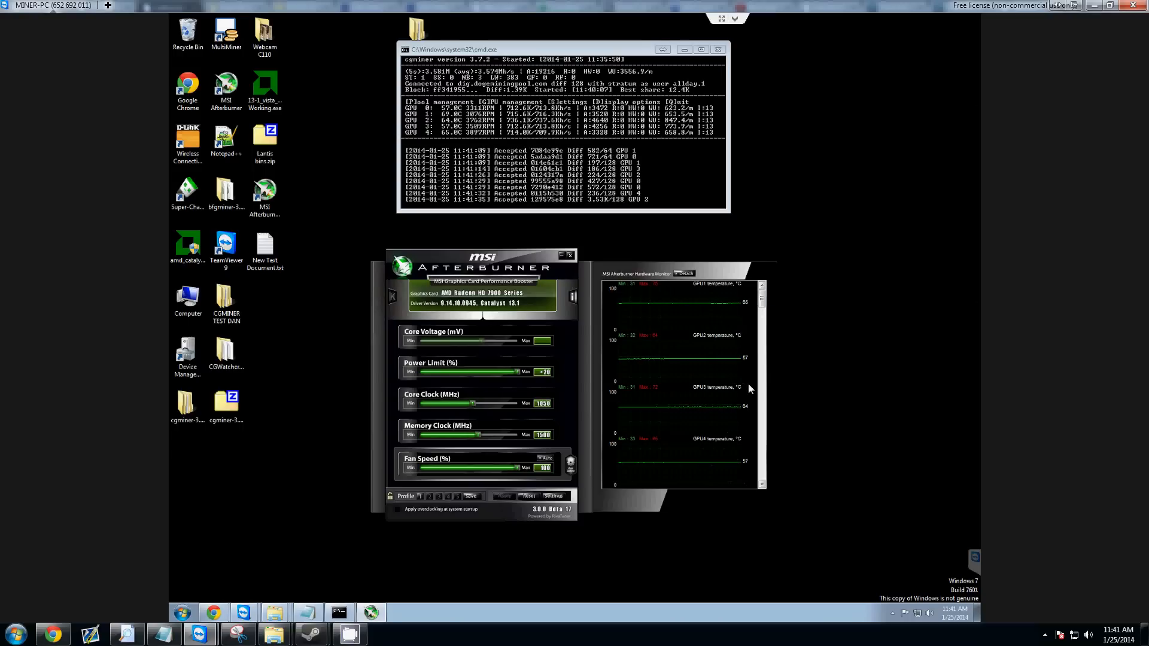
Select GPU5 (AMD Radeon HD 7900 Series) as the master graphics processor in the Afterburner properties and confirm.
scroll(765, 303, down, 1)
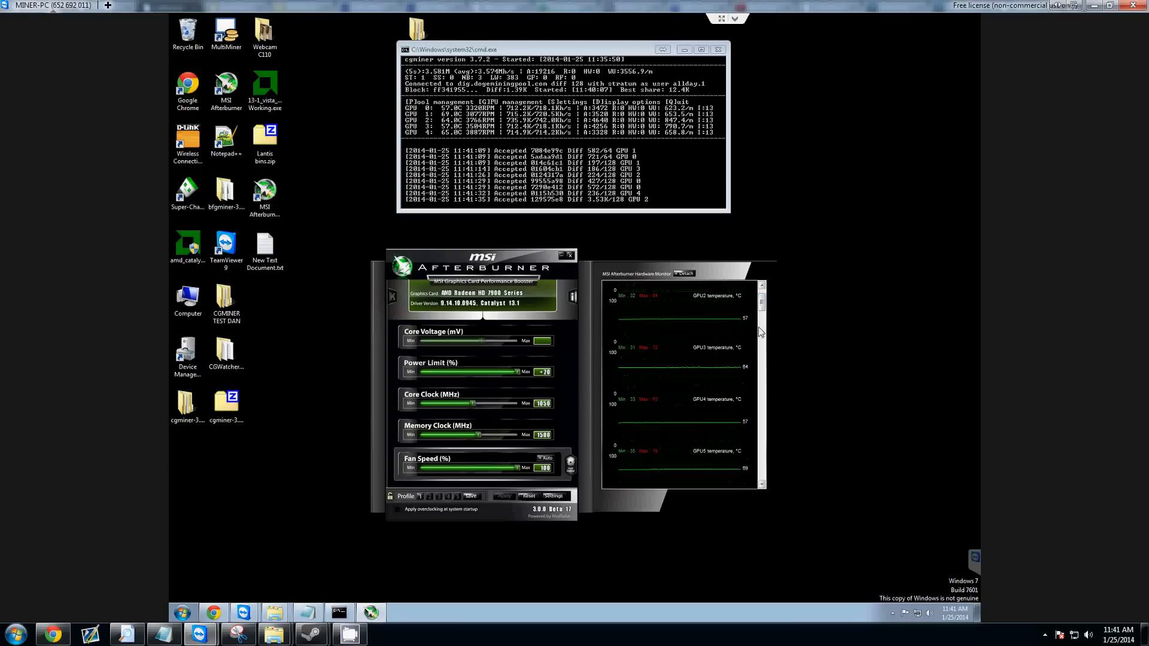
click(553, 496)
click(452, 269)
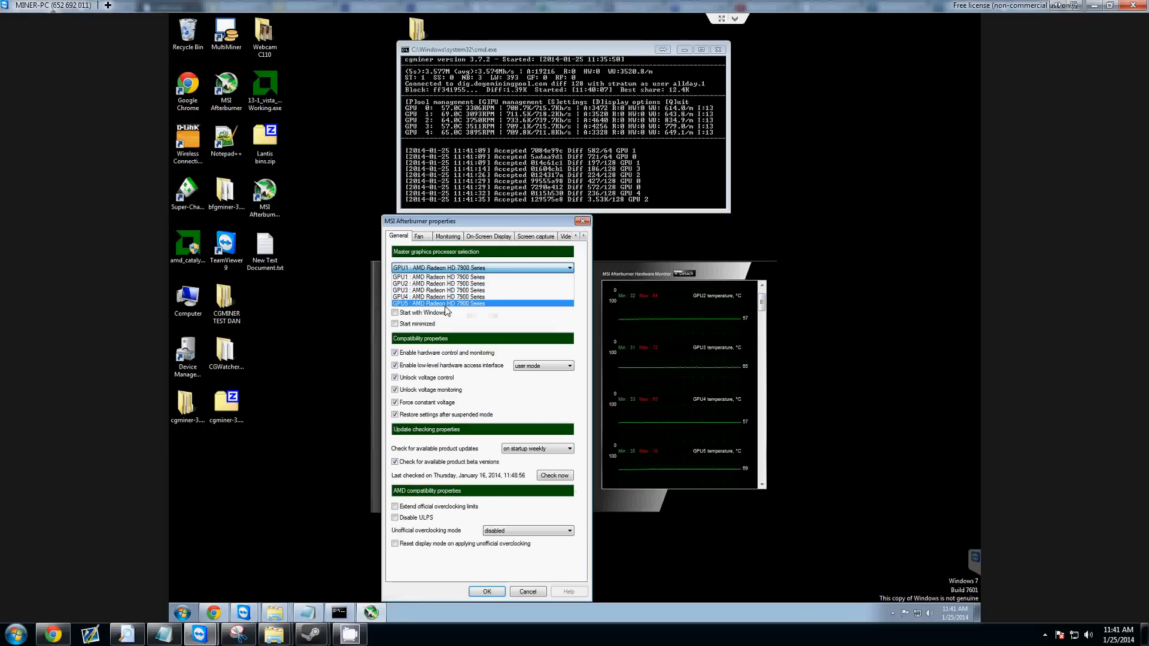
click(448, 303)
click(490, 590)
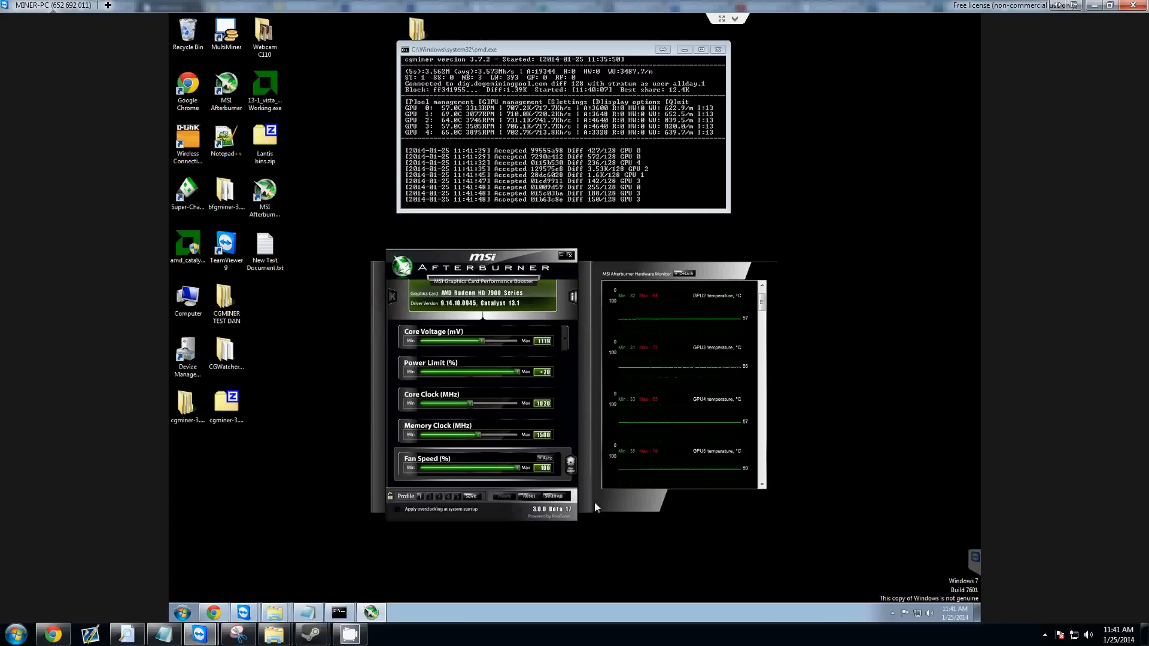
Save GPU5's current overclocking settings to profile 1.
click(471, 497)
click(420, 496)
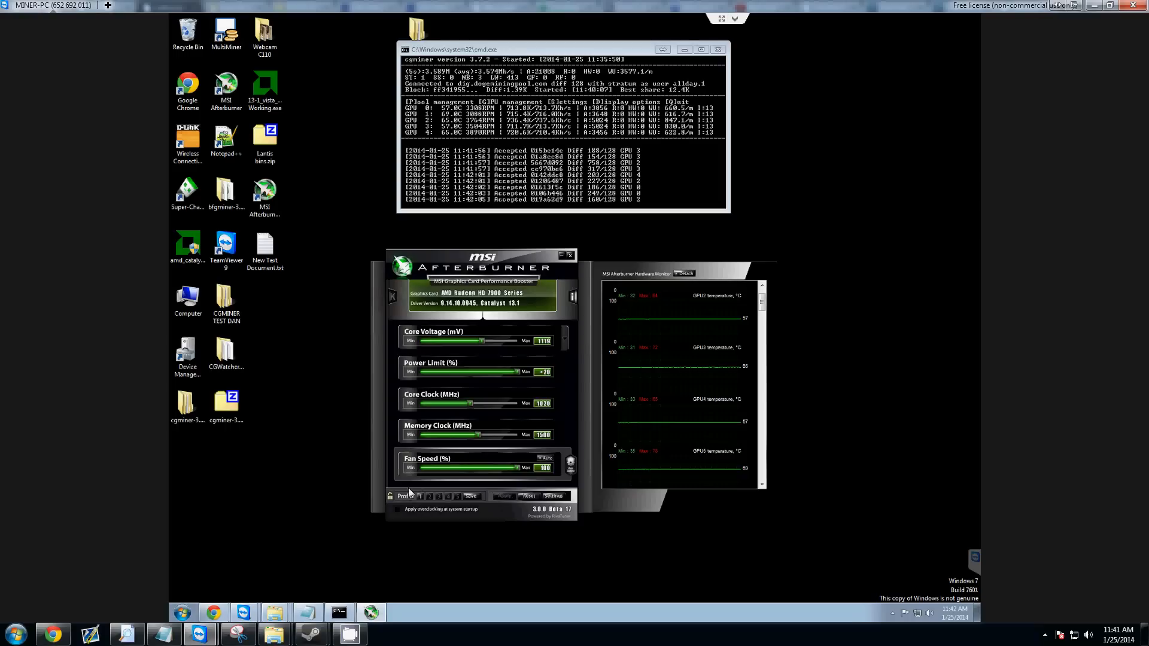
Look over the list of GPUs available as master graphics processor in the properties and close the dialog without changes.
click(549, 497)
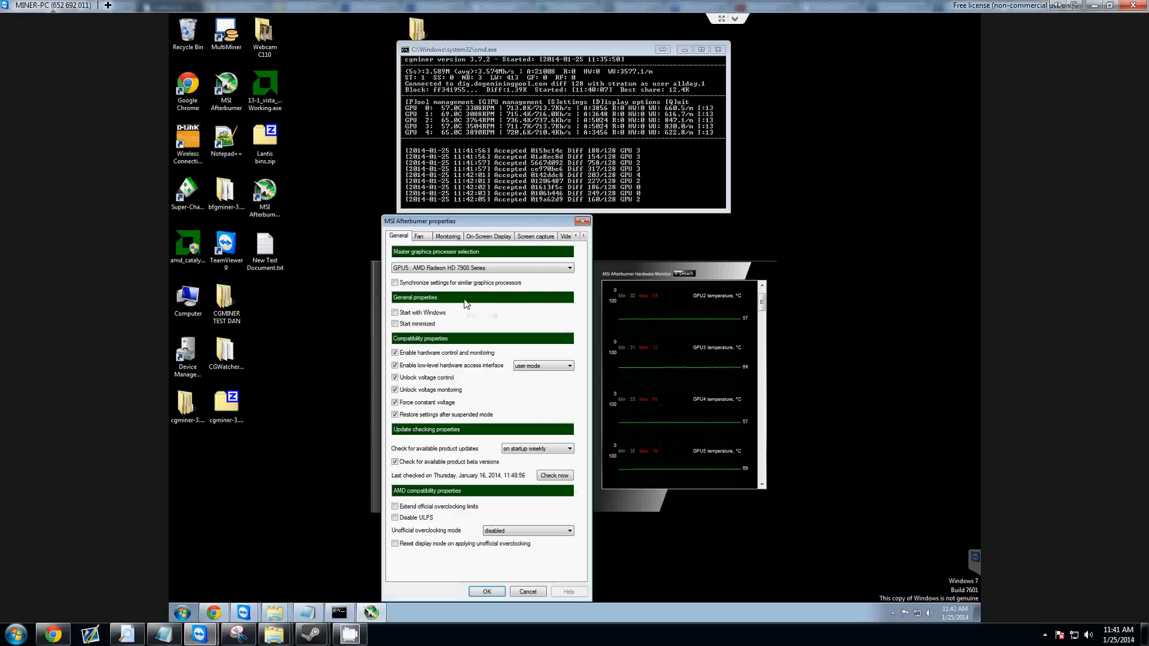
click(478, 268)
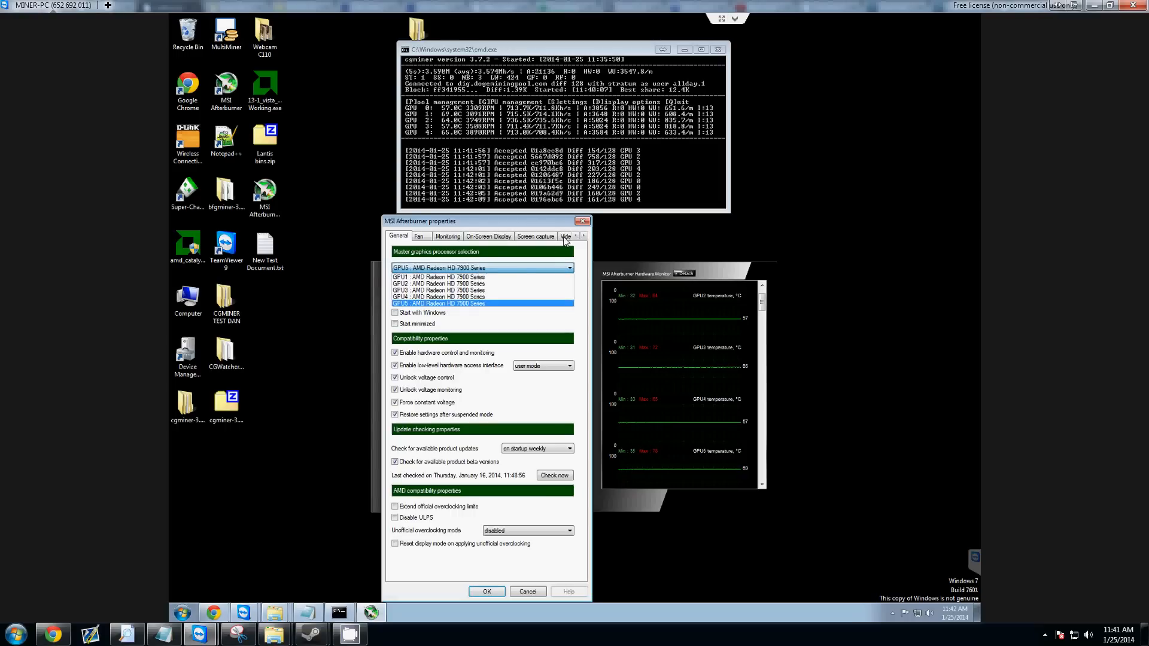
click(584, 222)
click(584, 222)
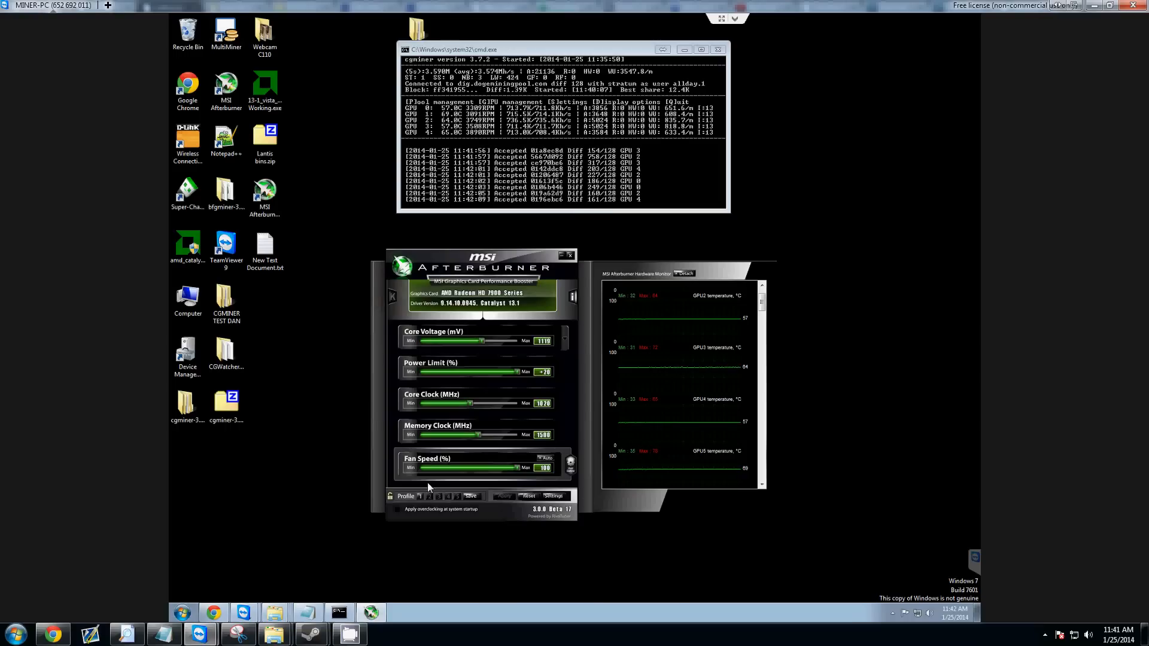
Reset GPU5 to its default settings, turn off automatic fan control and set the fan speed to 100%.
click(530, 495)
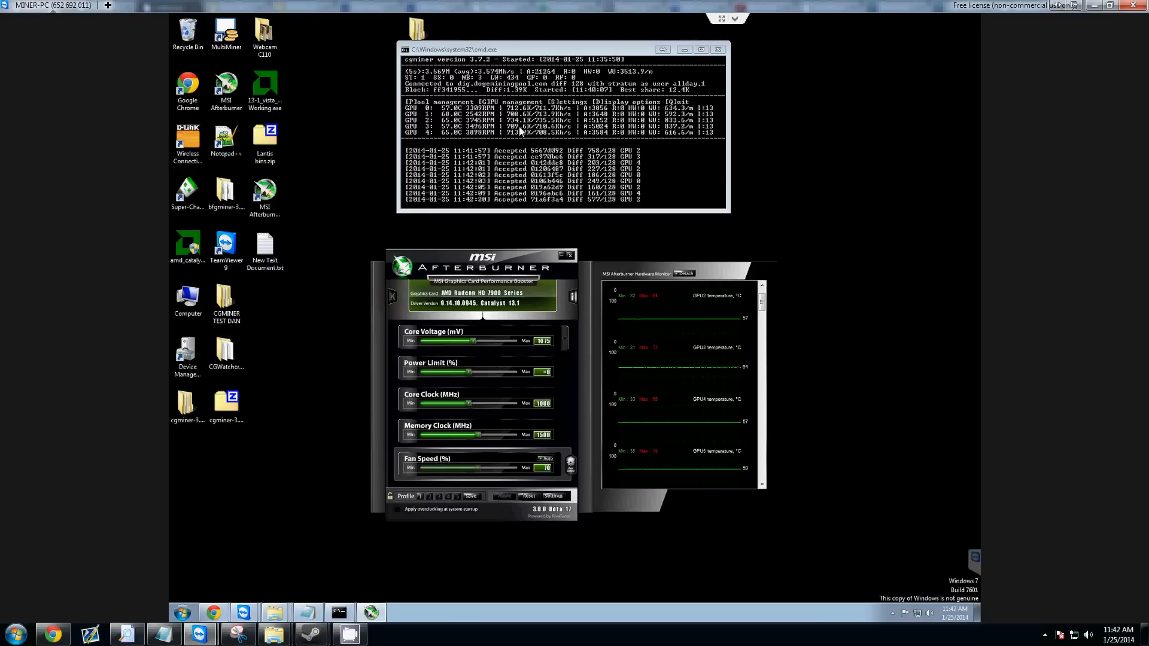
click(544, 458)
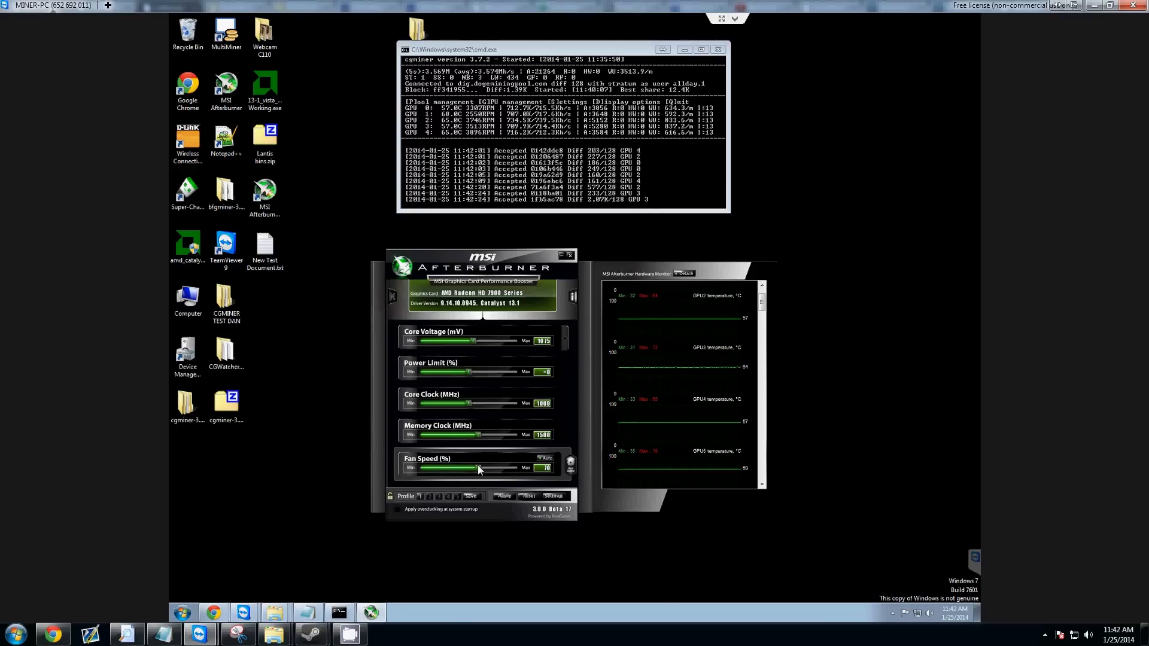
drag(478, 467, 531, 471)
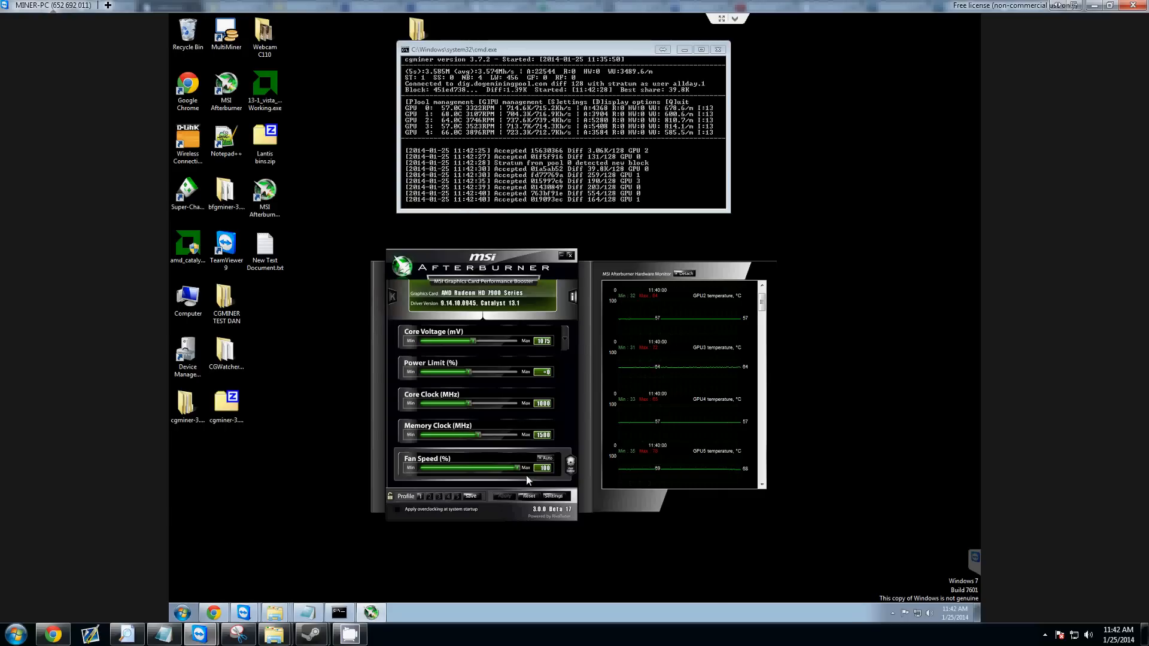
Check which GPU is selected in the Afterburner properties, and inspect the per-GPU hash rates in the cgminer console.
click(553, 496)
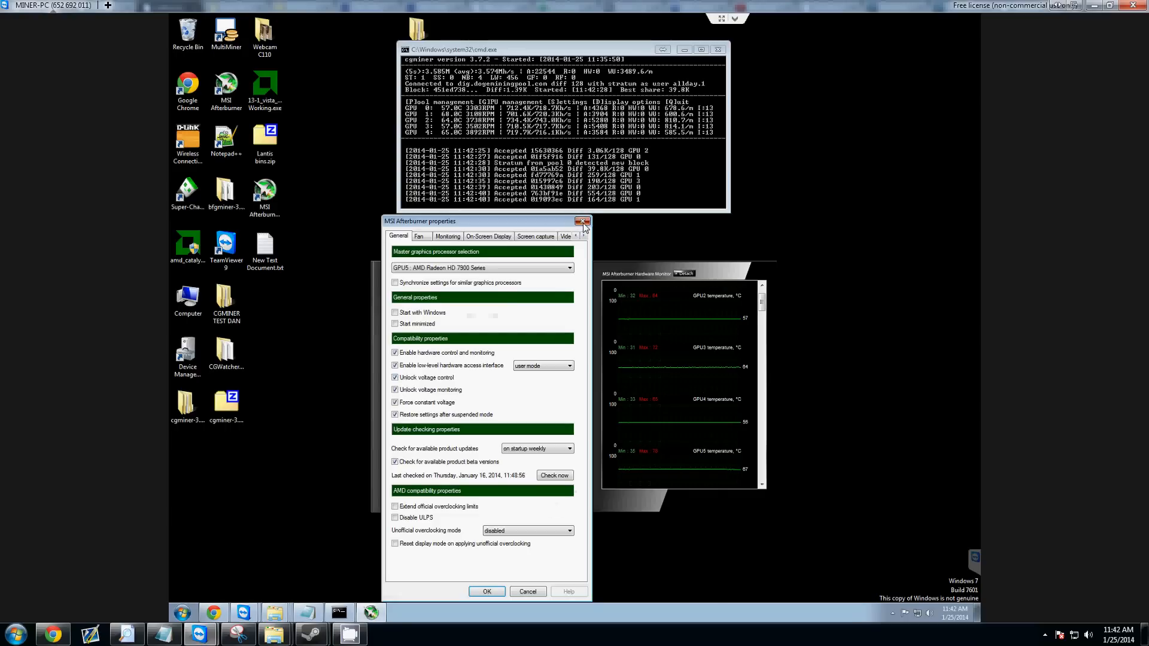
click(582, 221)
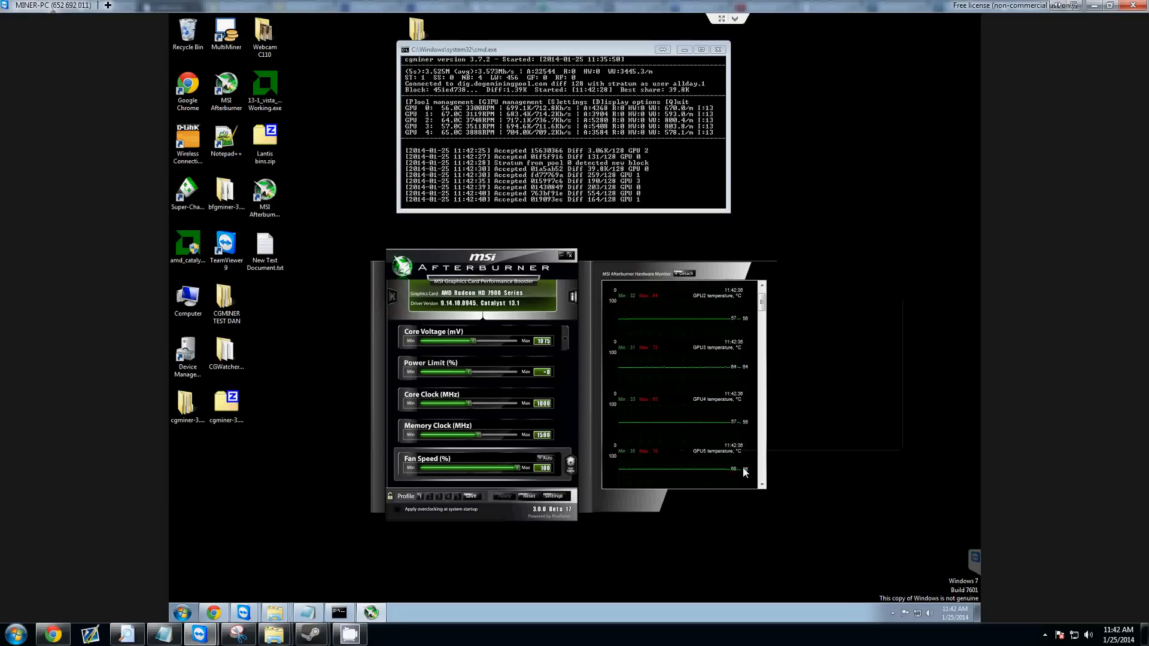
click(521, 118)
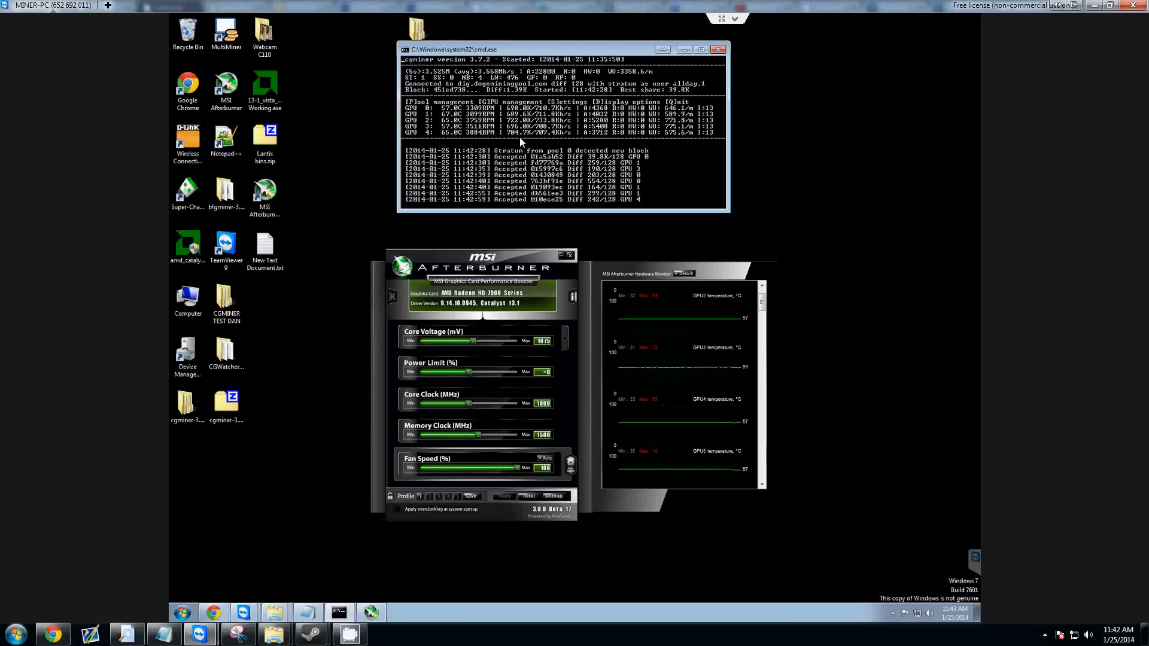
click(563, 497)
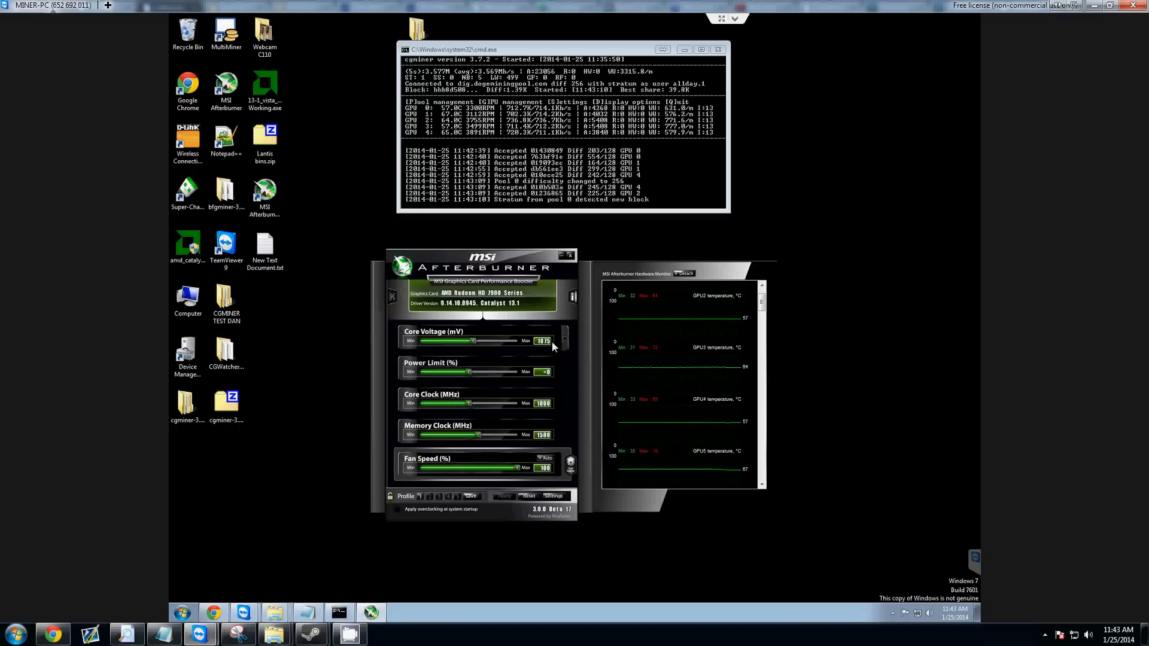
Restore GPU5's saved settings from profile 1 and apply them, repeating this after a reset to defaults.
click(420, 497)
click(500, 496)
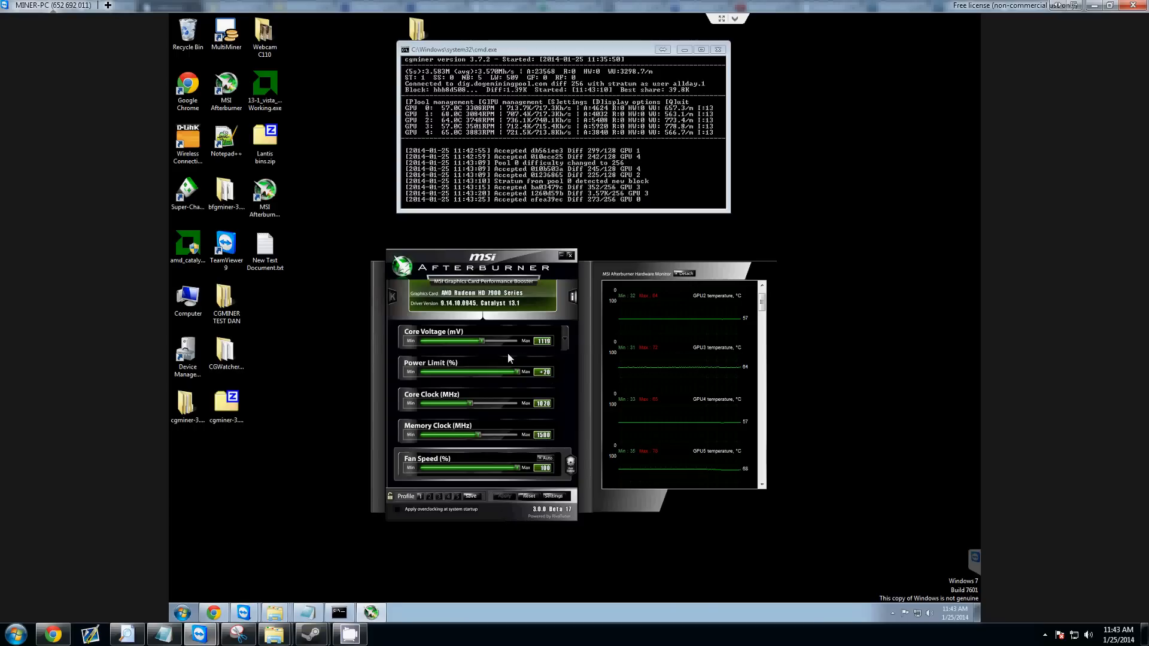
click(420, 497)
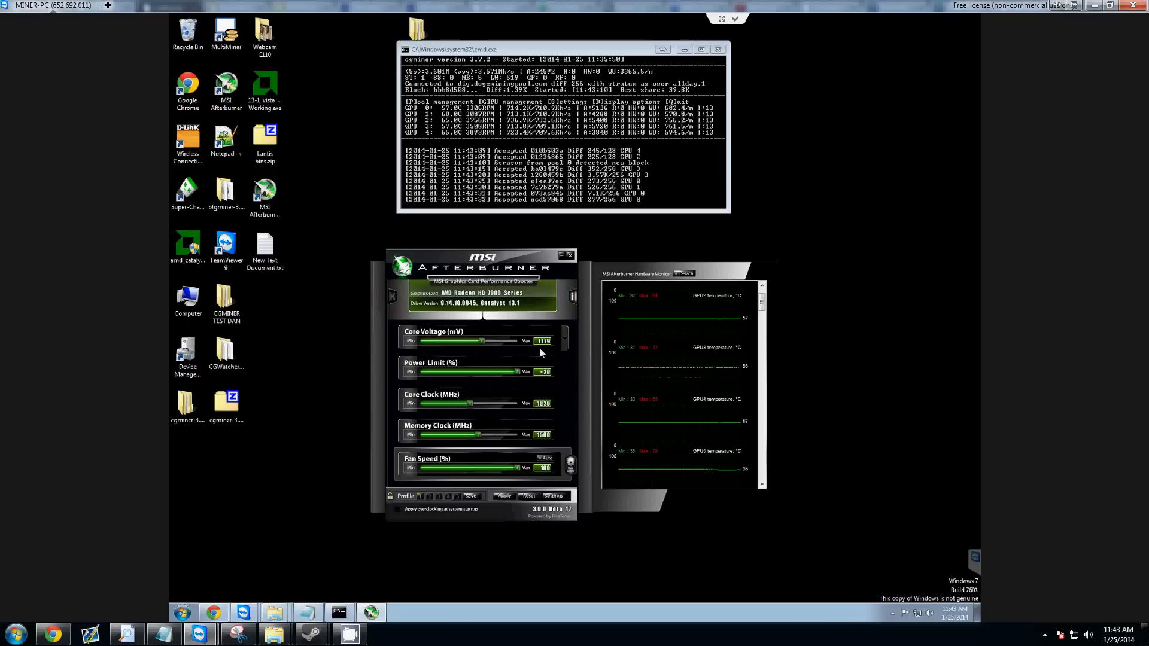
click(524, 495)
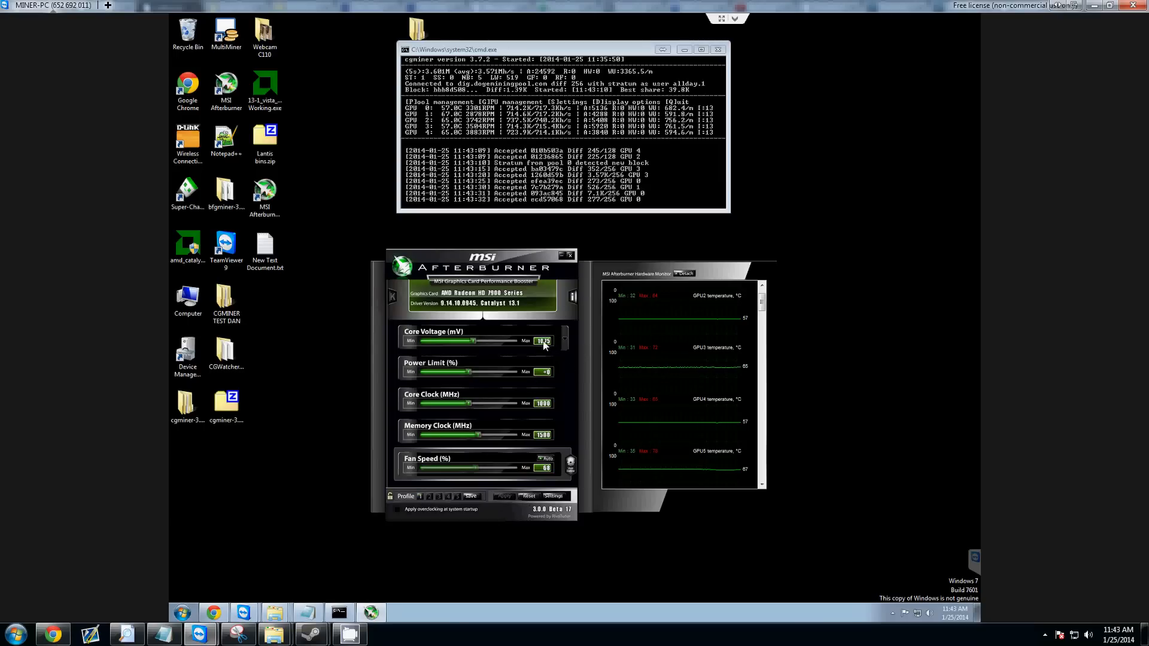
click(421, 496)
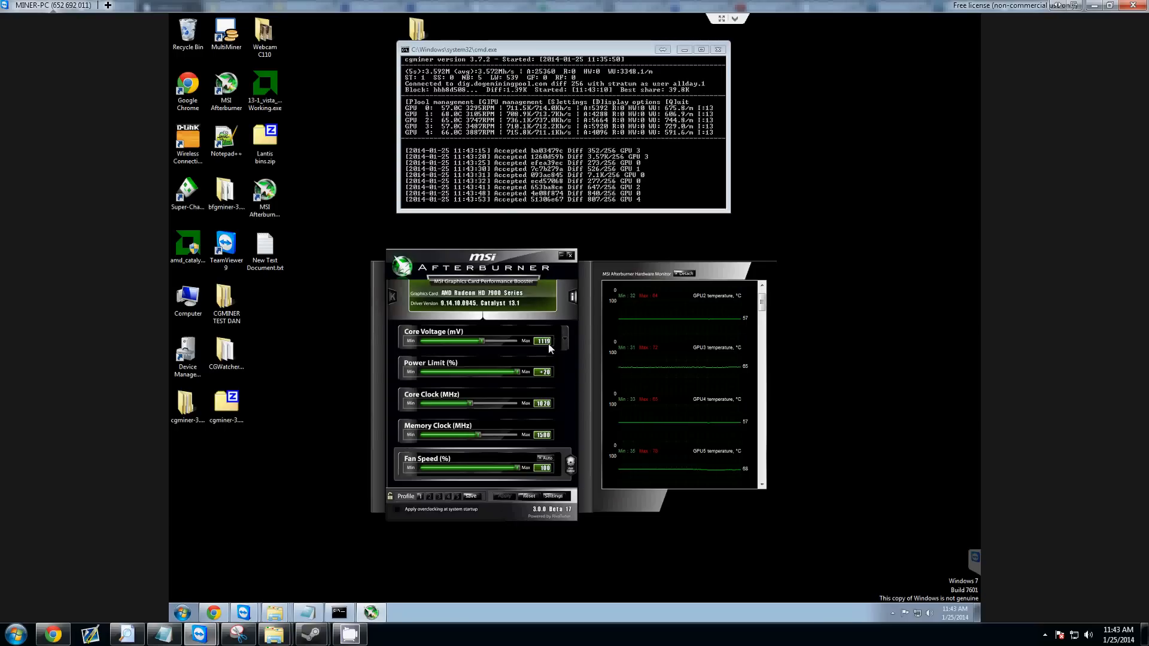
drag(529, 254, 526, 257)
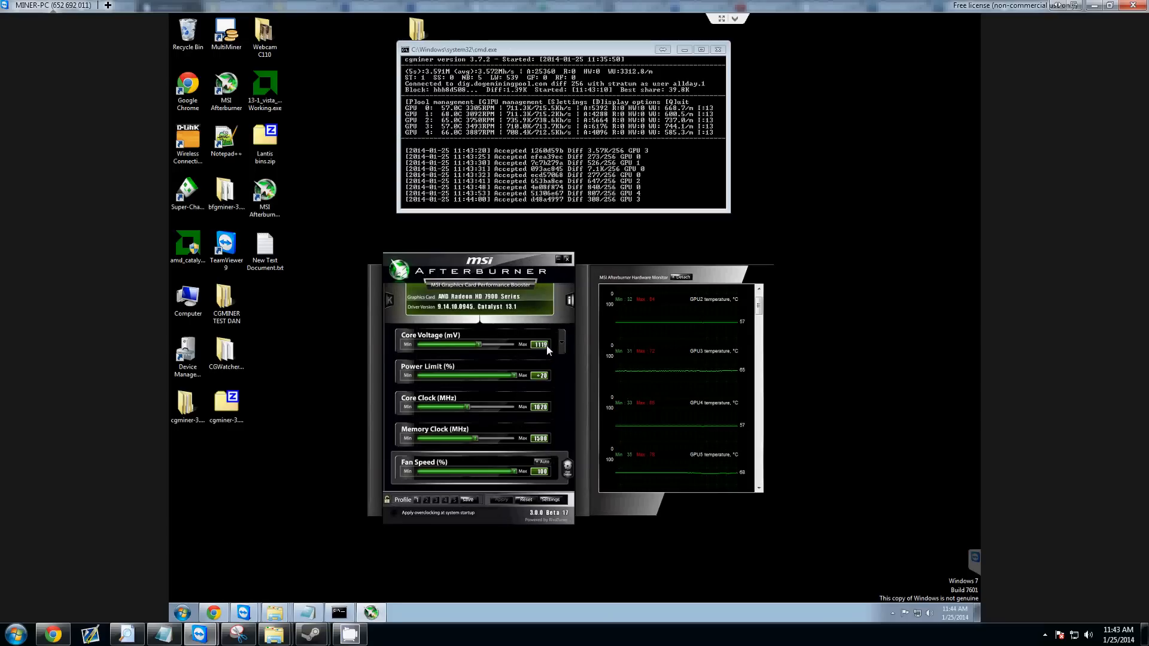
mouse_move(546, 350)
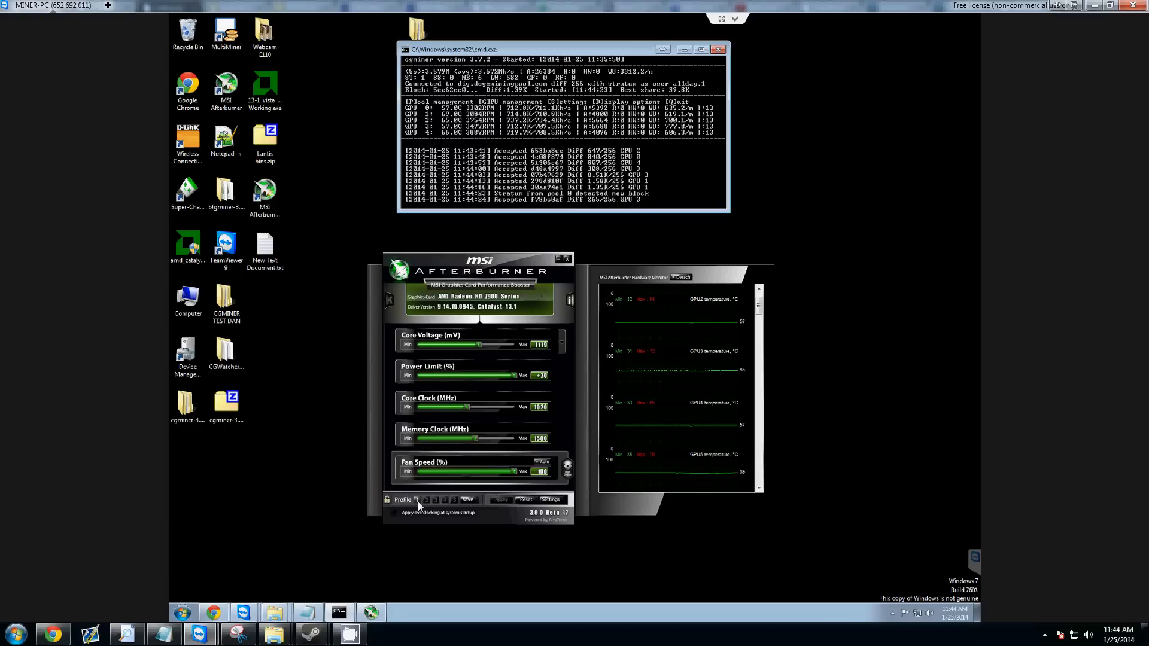
drag(500, 277, 546, 289)
drag(537, 48, 551, 64)
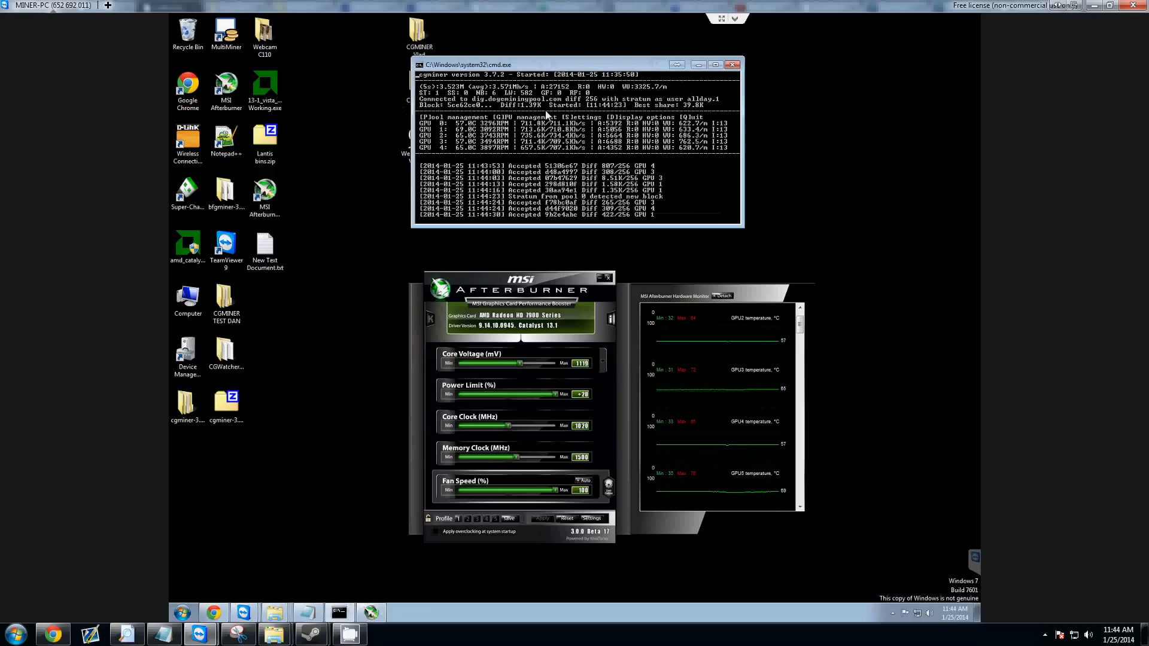
mouse_move(553, 282)
mouse_down()
mouse_move(530, 255)
mouse_move(540, 255)
mouse_move(535, 294)
mouse_up()
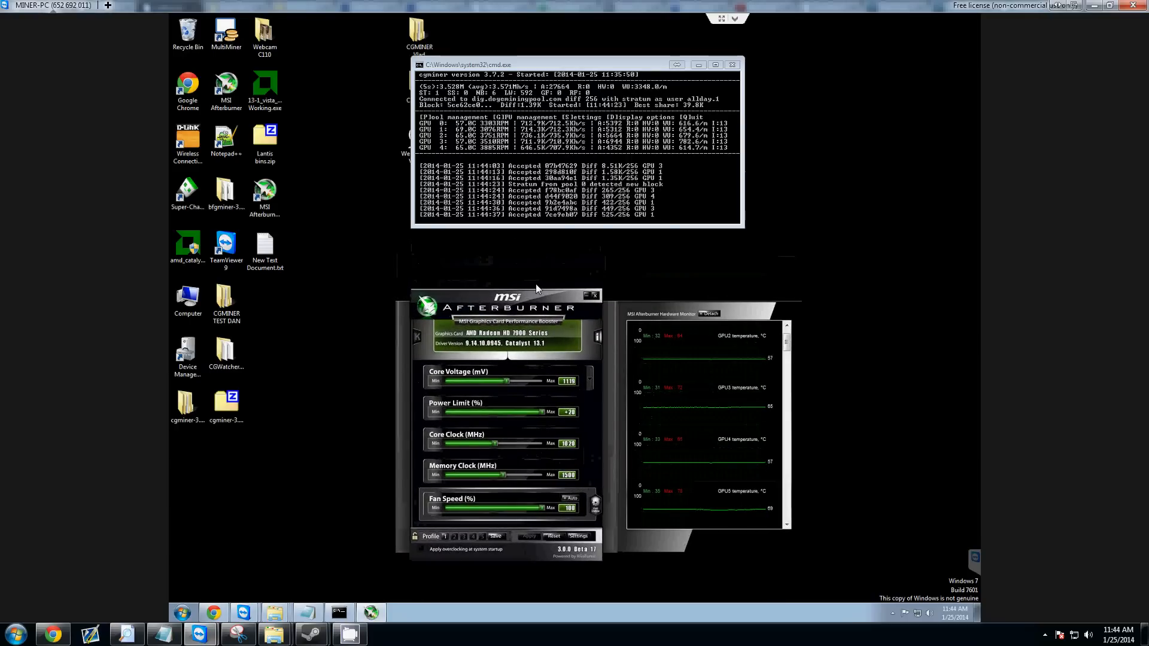
drag(536, 302, 537, 279)
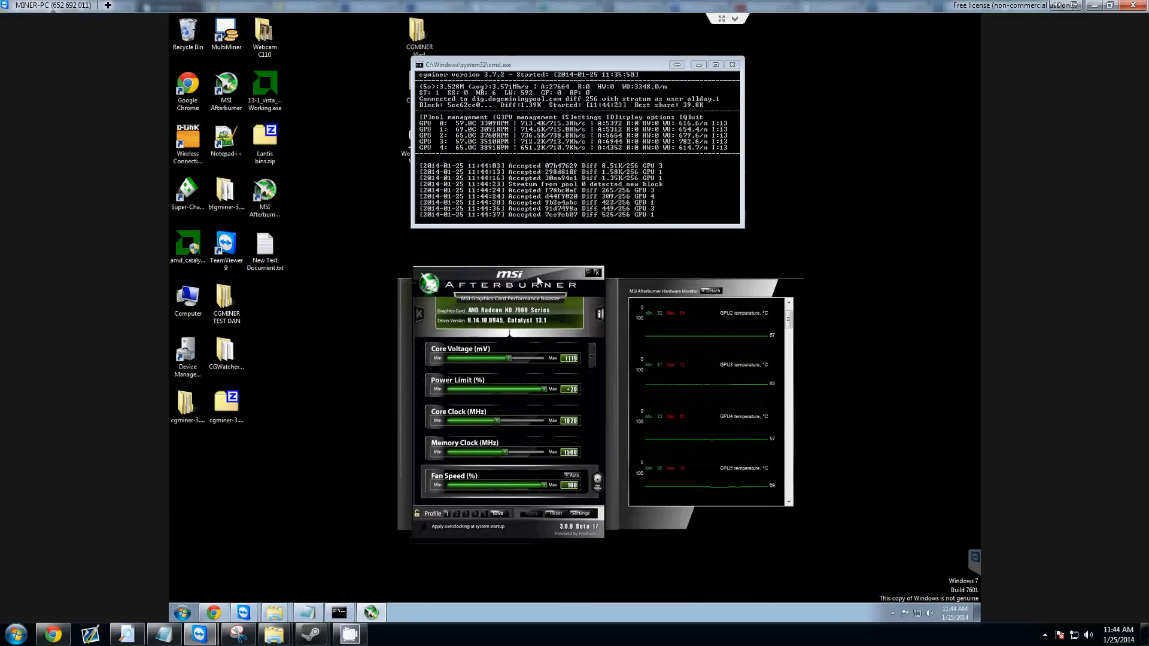
Examine the cgminer parameters for the 7970, 7990 and R9 cards in the Litecoin mining hardware comparison table, and minimize the browser.
click(226, 612)
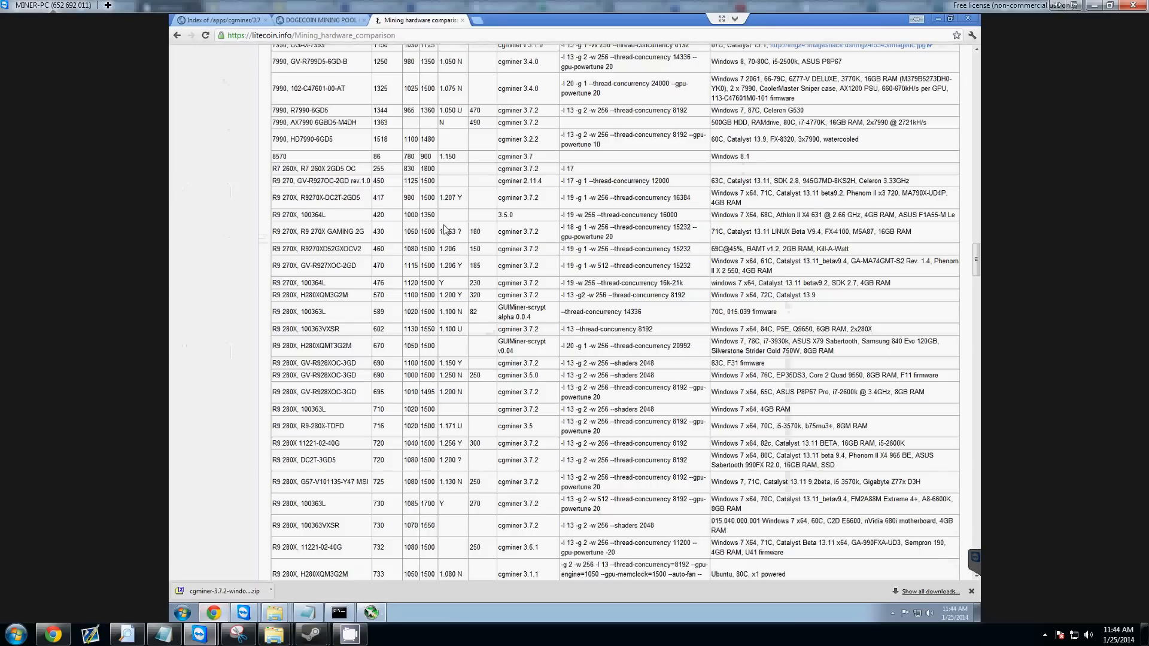
scroll(455, 230, up, 5)
scroll(455, 230, up, 1)
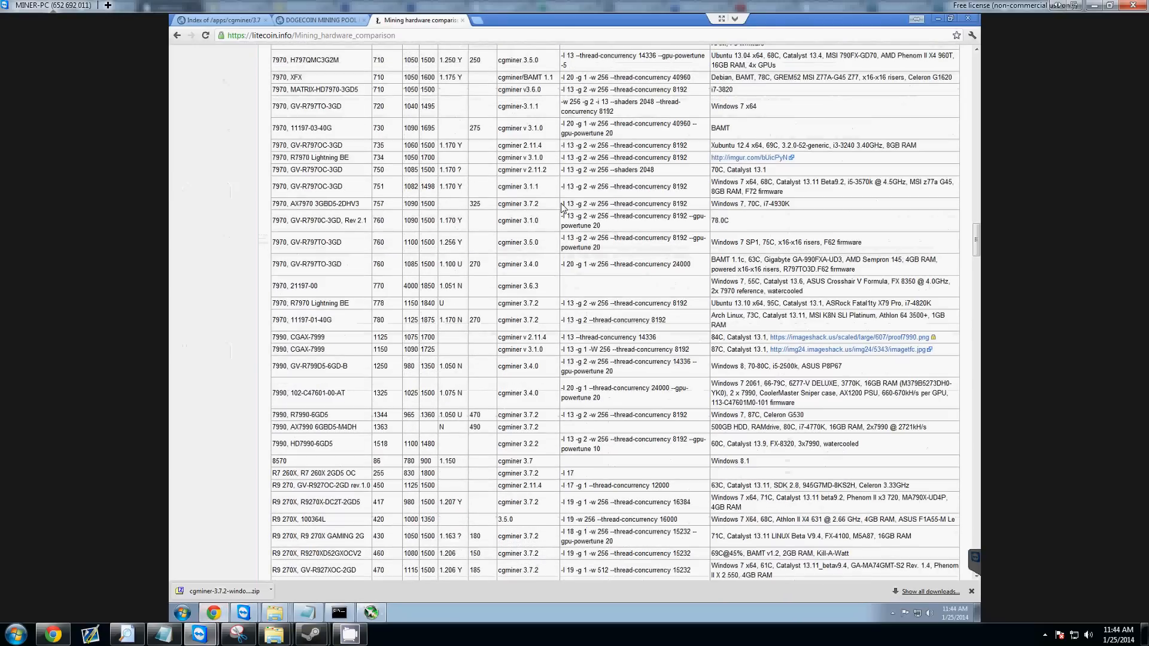
drag(562, 204, 697, 205)
click(696, 207)
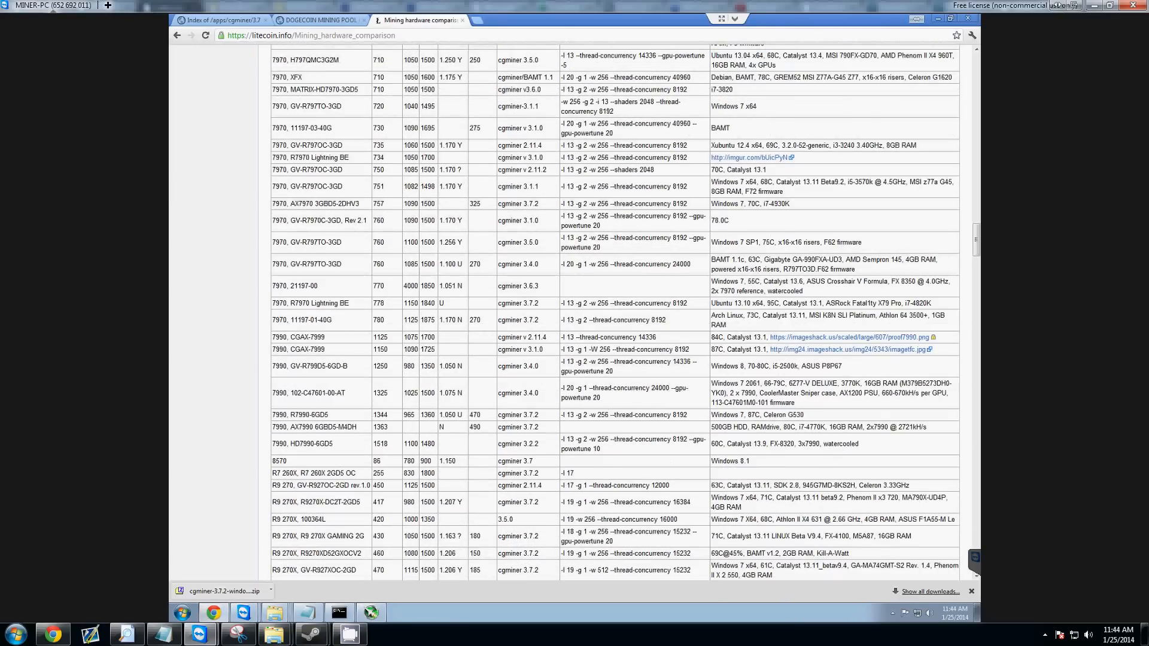
scroll(696, 222, down, 2)
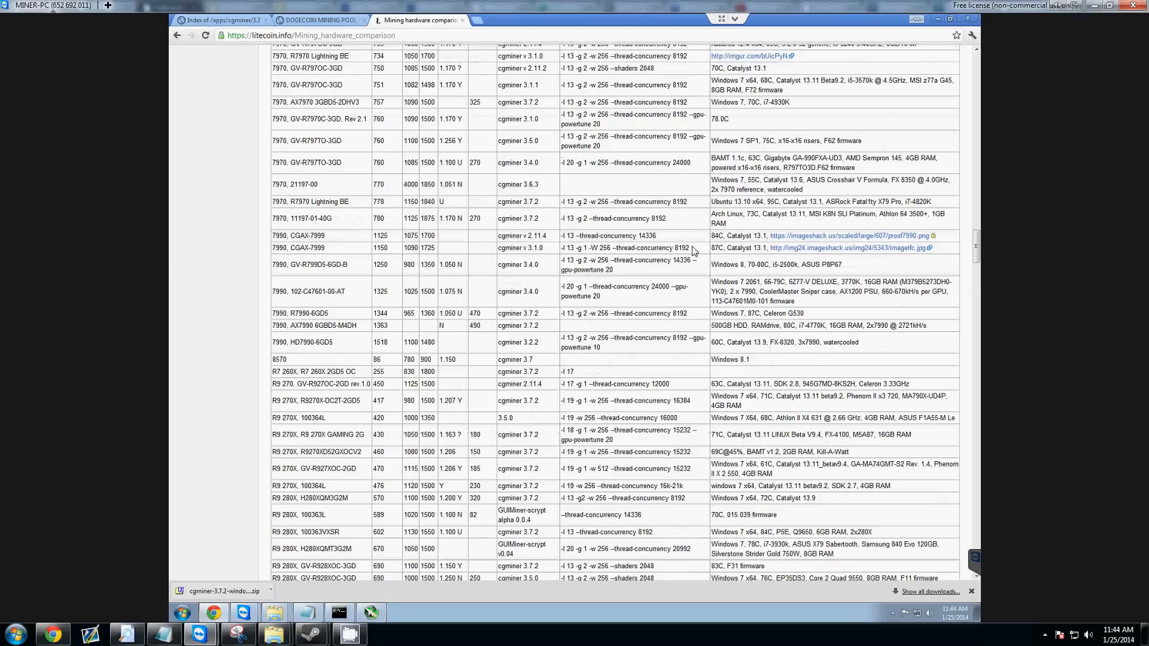
drag(690, 248, 561, 250)
scroll(575, 282, down, 2)
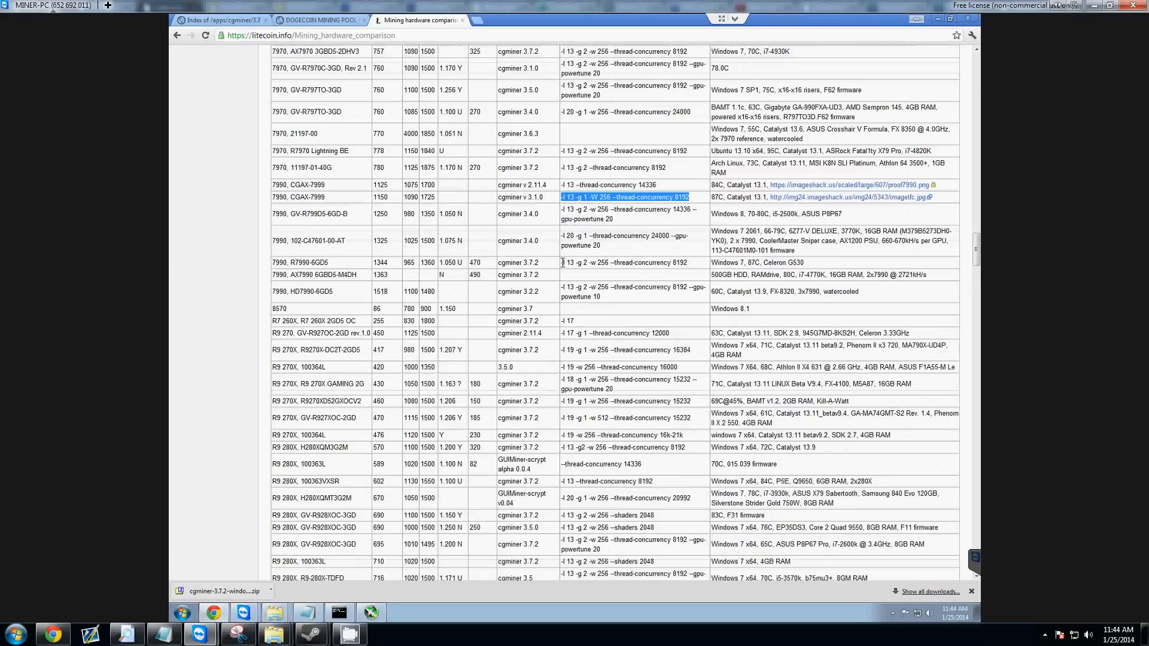
drag(615, 340, 560, 332)
click(562, 332)
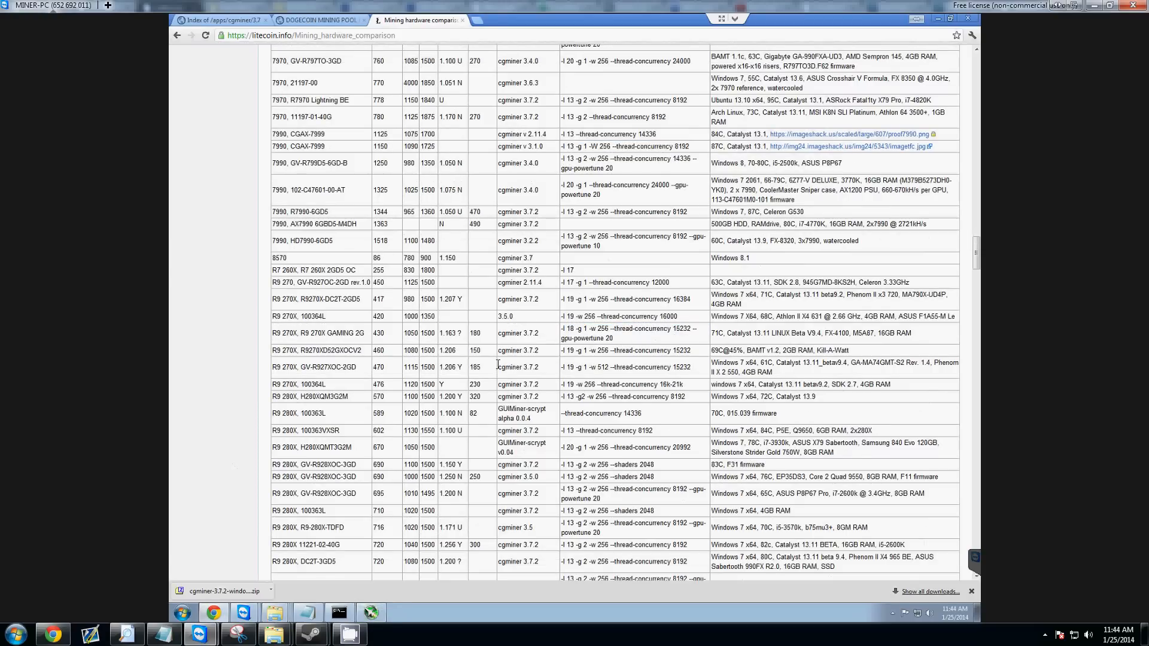
click(938, 21)
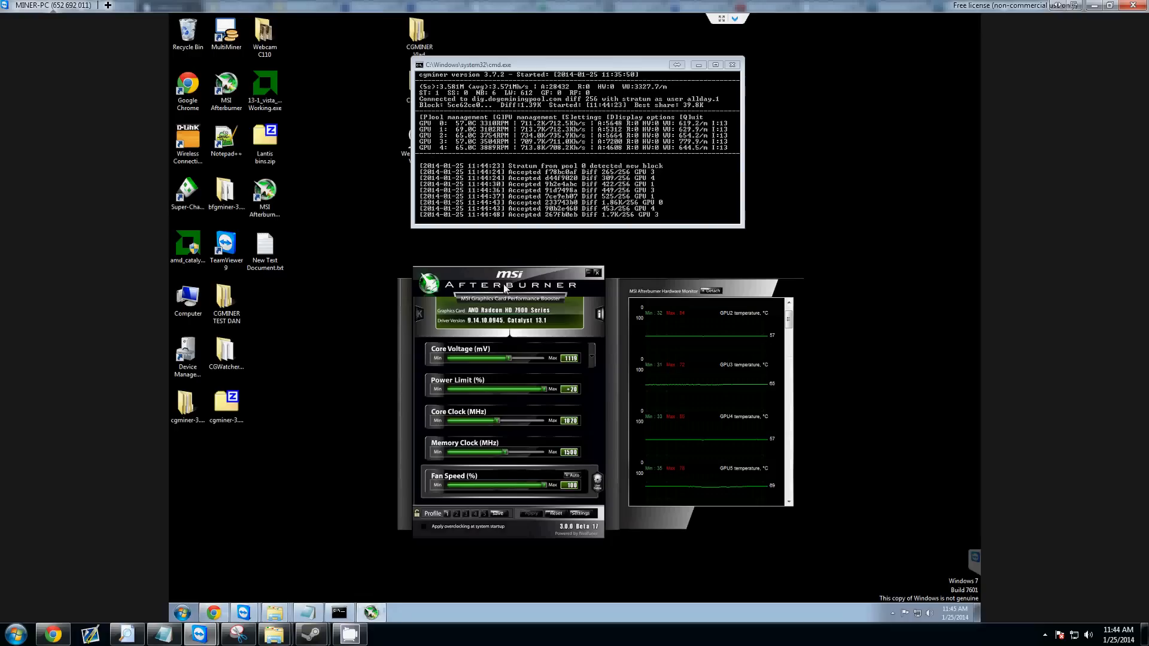
mouse_move(504, 283)
mouse_down()
mouse_move(503, 264)
mouse_move(494, 276)
mouse_up()
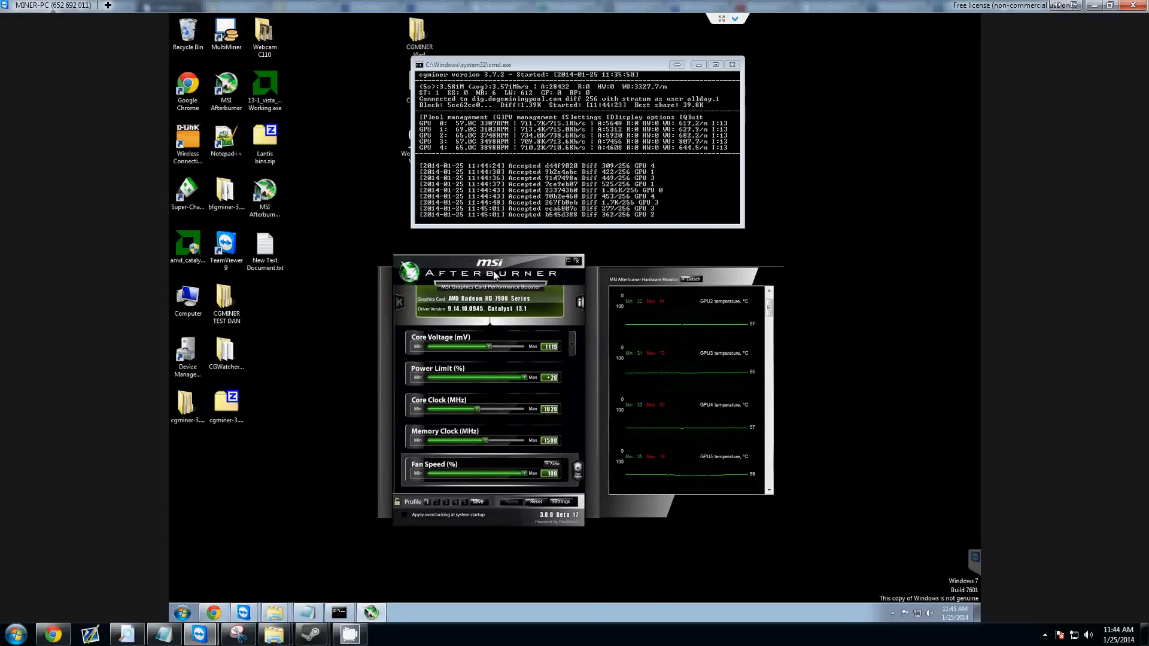
drag(507, 64, 544, 57)
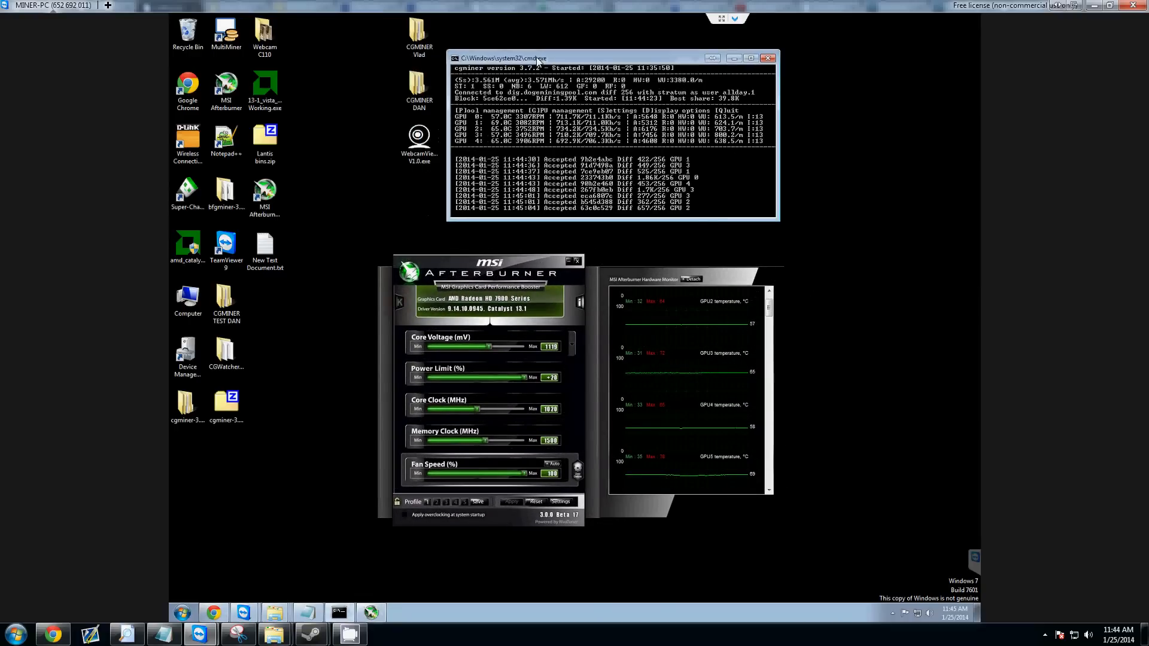